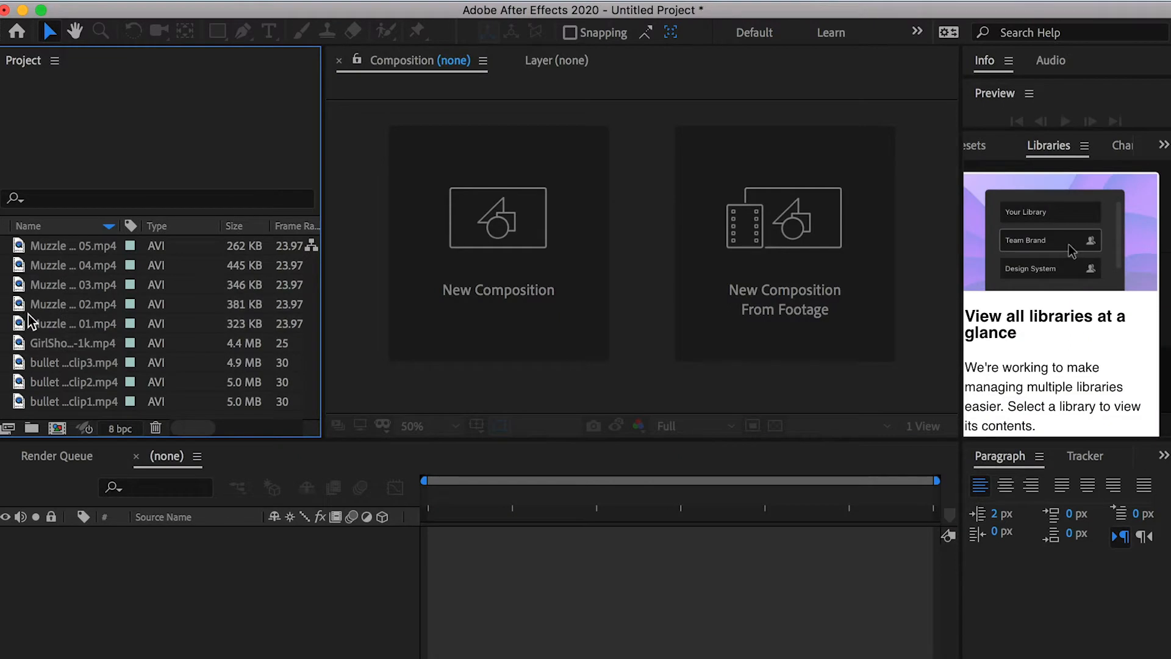
Create a new composition from the GirlShooting01-1k.mp4 clip and preview its playback.
left_click(45, 341)
left_click_drag(55, 342, 56, 430)
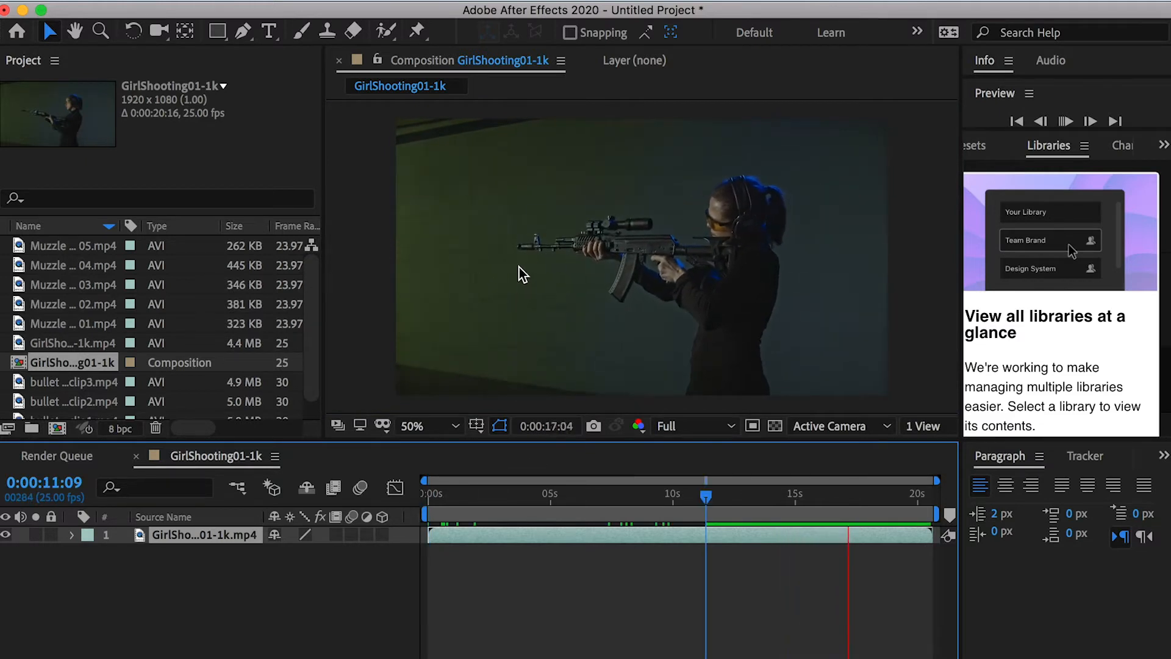
key("space")
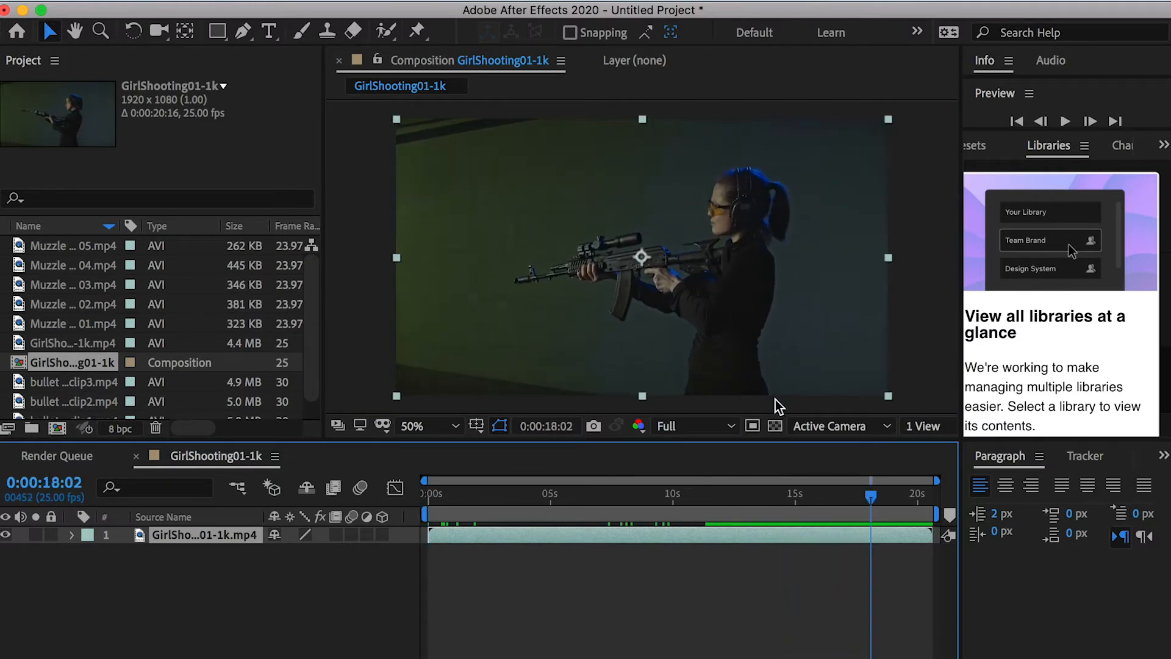
Add the Muzzle Flash 01 clip above the girl footage, starting at the shot frame 0:00:16:04.
left_click(793, 499)
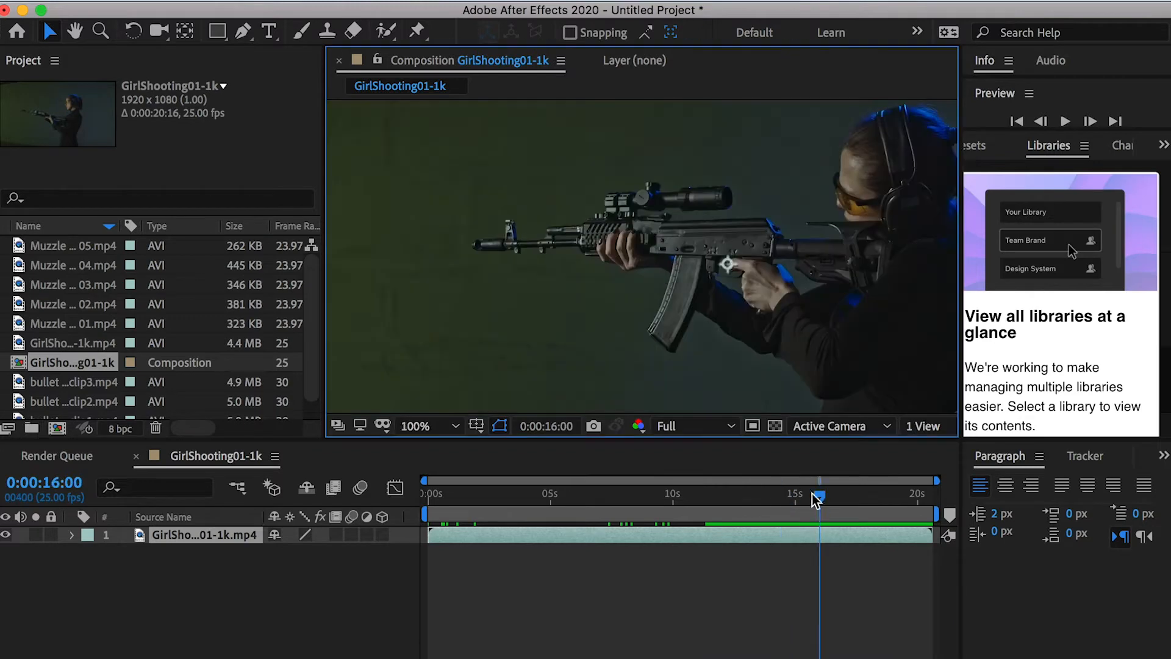
left_click_drag(819, 497, 824, 498)
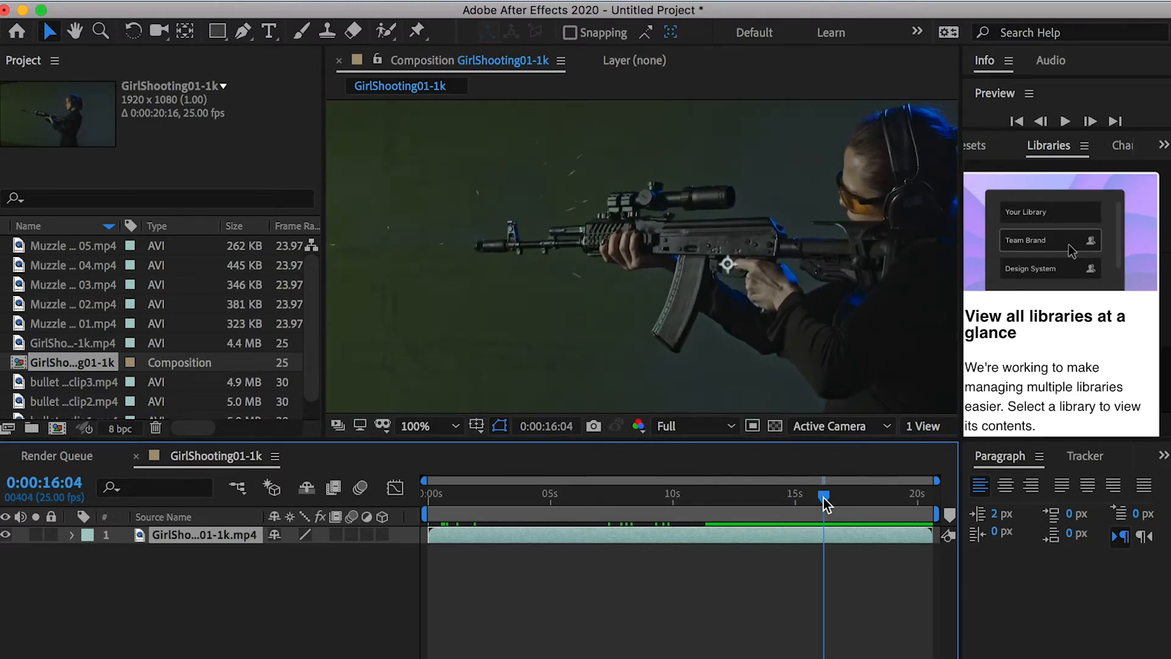
scroll(550, 302, "down", 1)
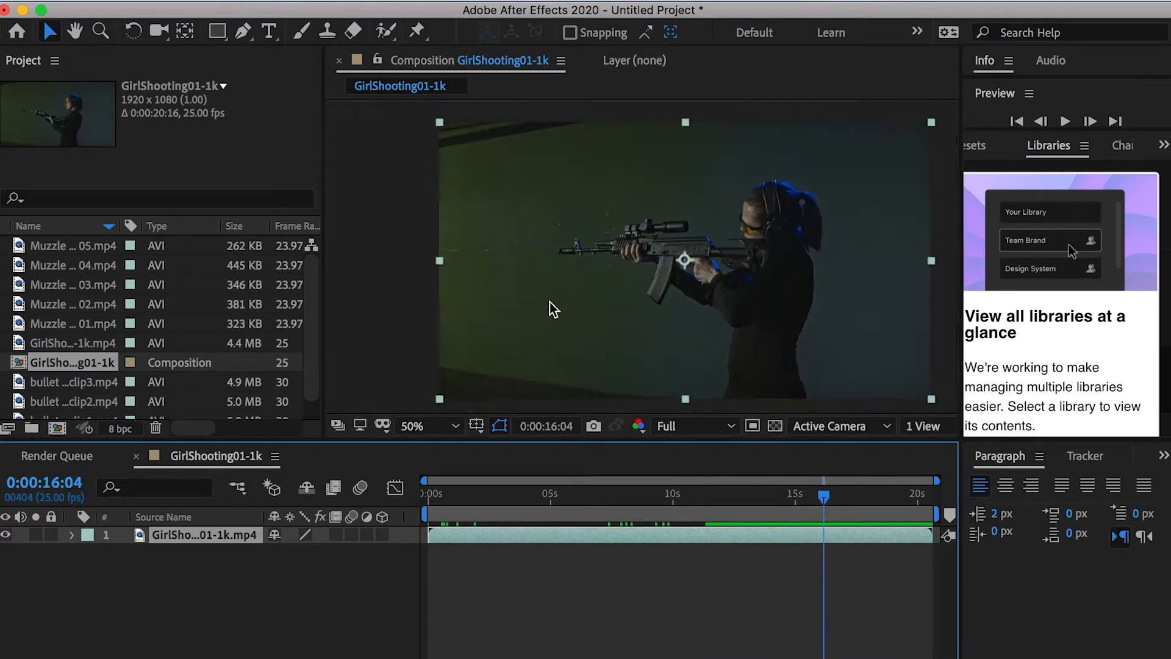
left_click(72, 328)
left_click_drag(66, 324, 823, 526)
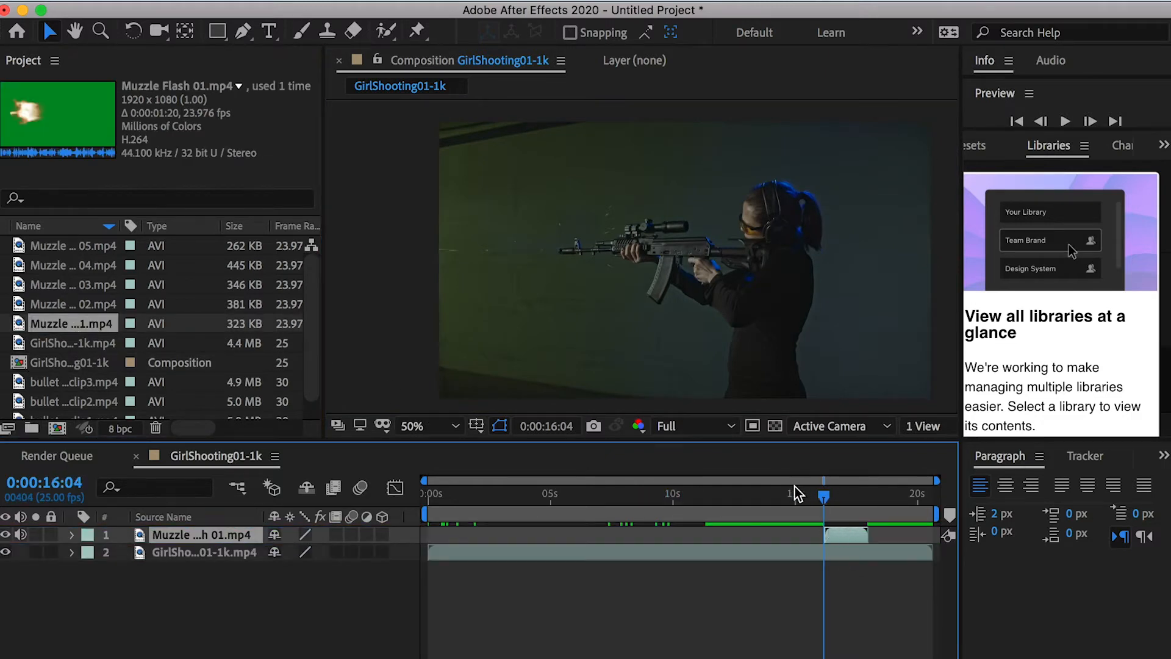
Apply the Keylight (1.2) effect to the Muzzle Flash 01 layer and key out its green background.
key("=")
left_click(975, 145)
left_click(1025, 172)
type("keyl")
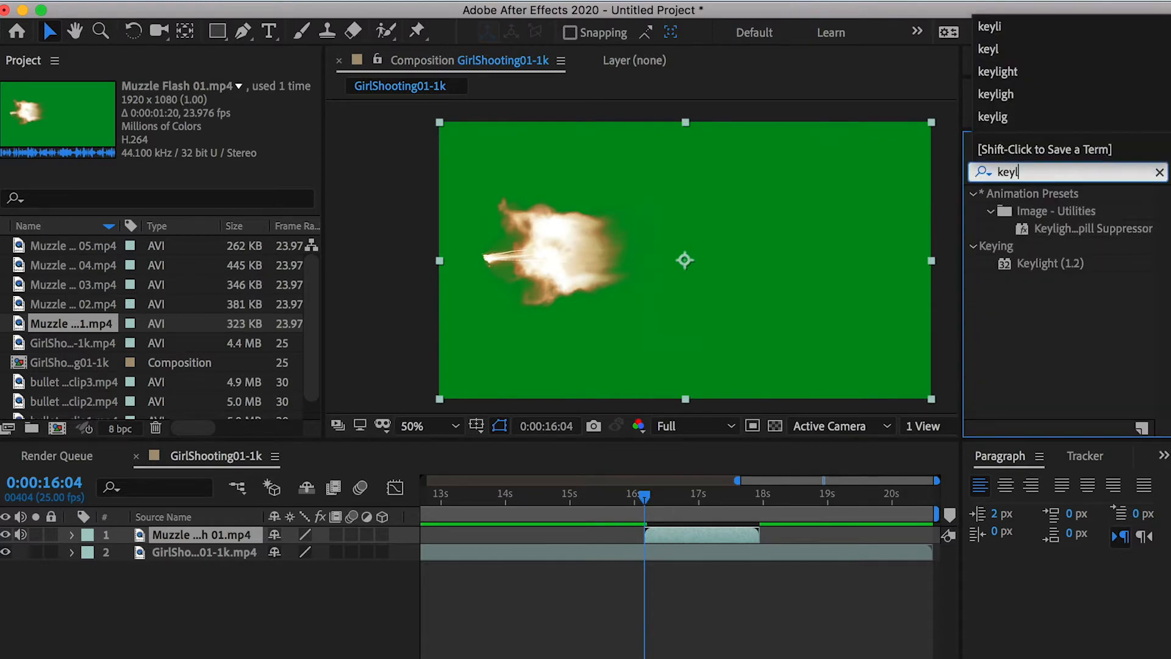
left_click_drag(1043, 262, 706, 539)
left_click(211, 233)
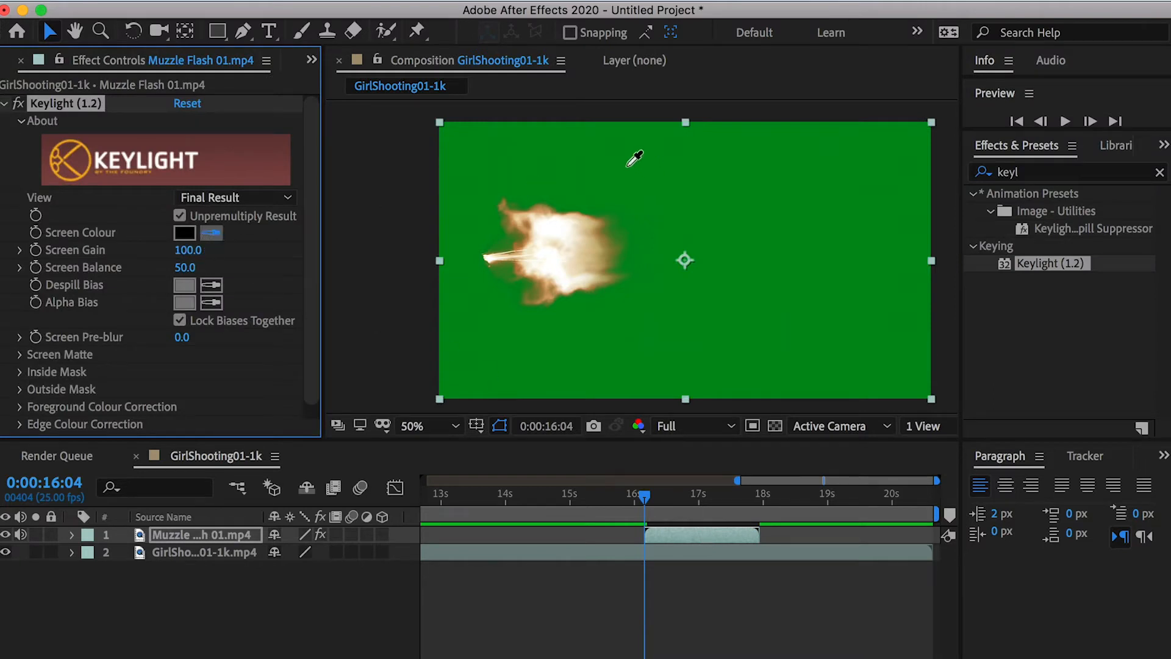
left_click(542, 134)
Flip the Muzzle Flash 01 layer horizontally so it faces the rifle's firing direction.
left_click(197, 539)
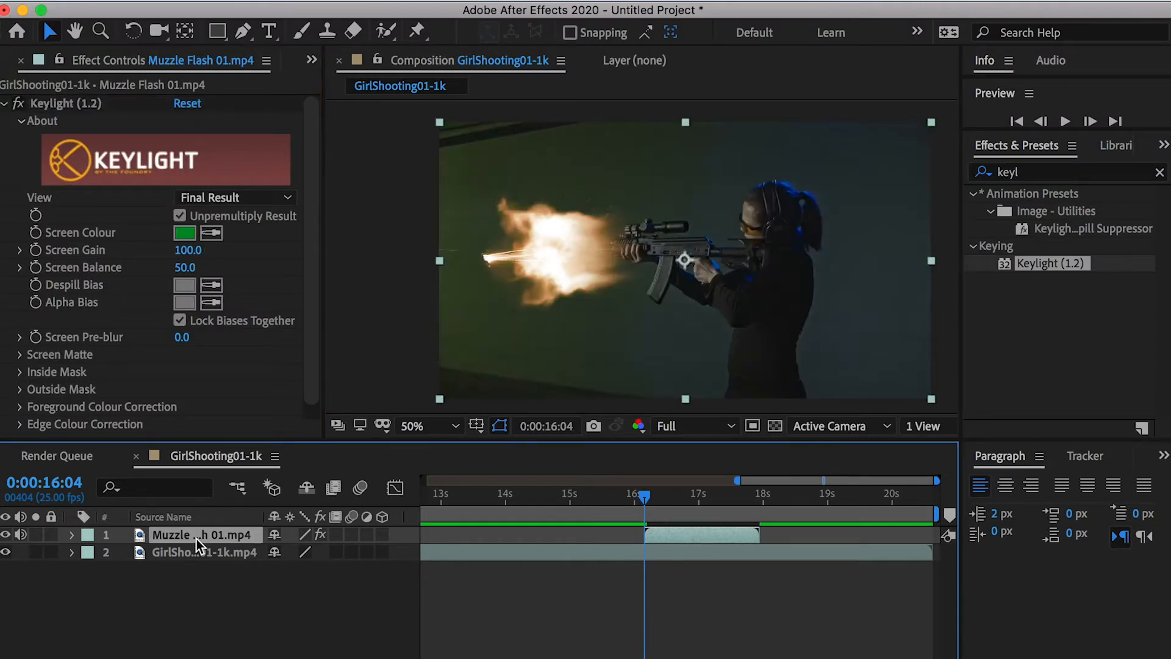
right_click(197, 532)
mouse_move(258, 460)
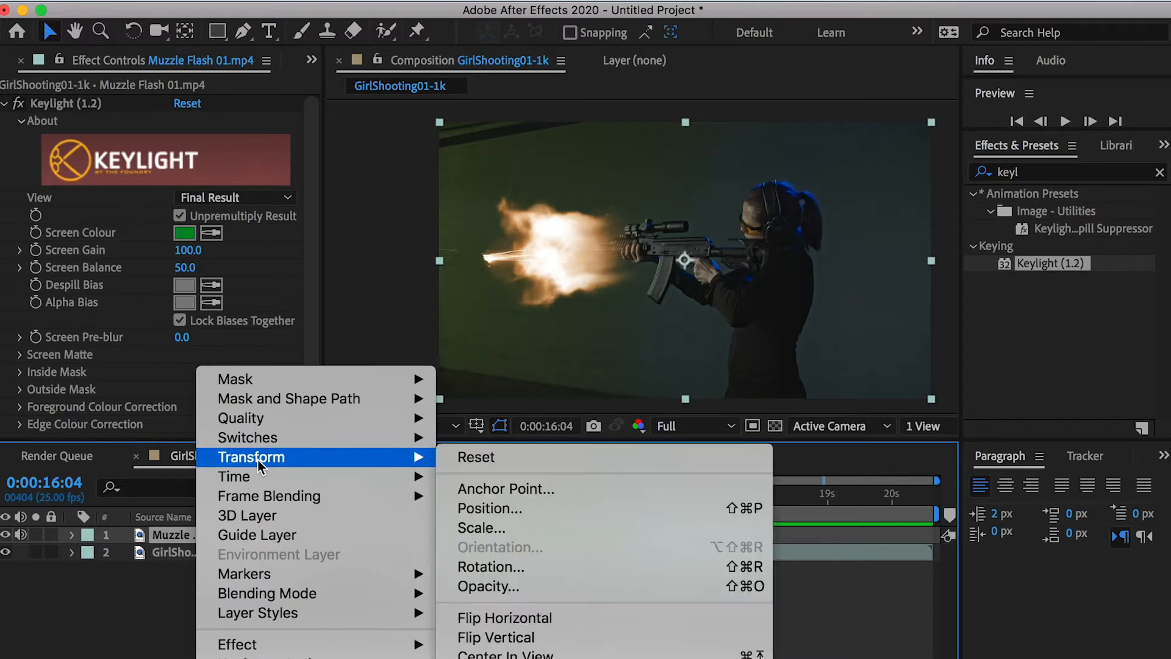
left_click(535, 617)
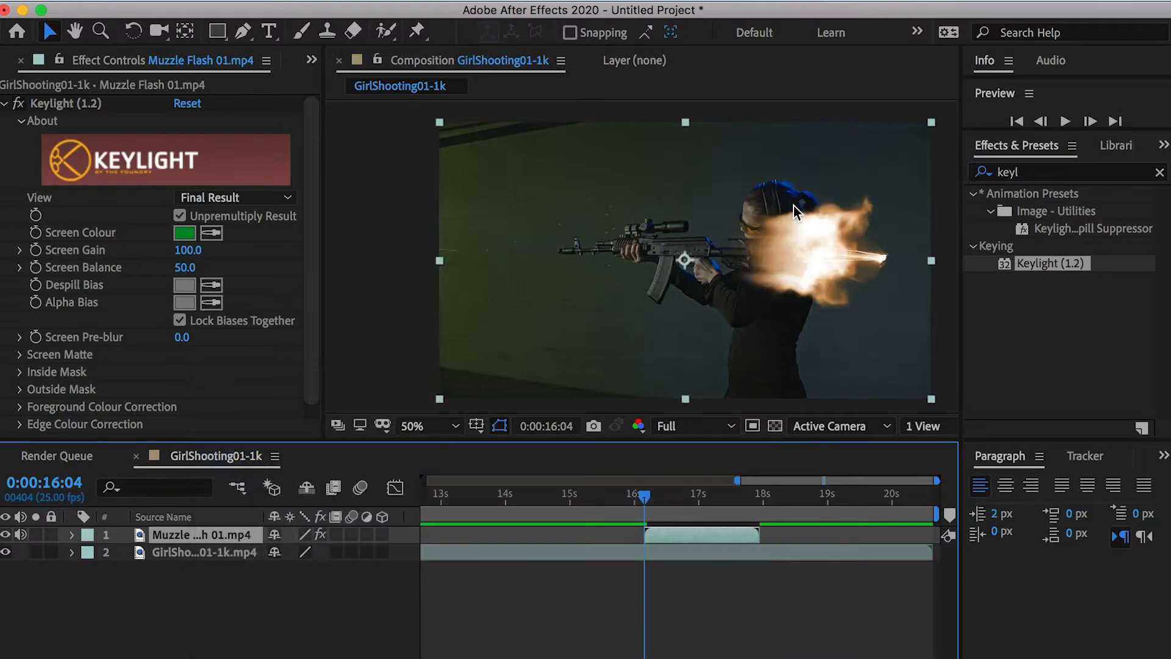
Move the Muzzle Flash 01 anchor point to the flash's origin and position the flash at the rifle's muzzle.
left_click_drag(851, 262, 675, 250)
left_click(185, 31)
left_click_drag(526, 251, 728, 251)
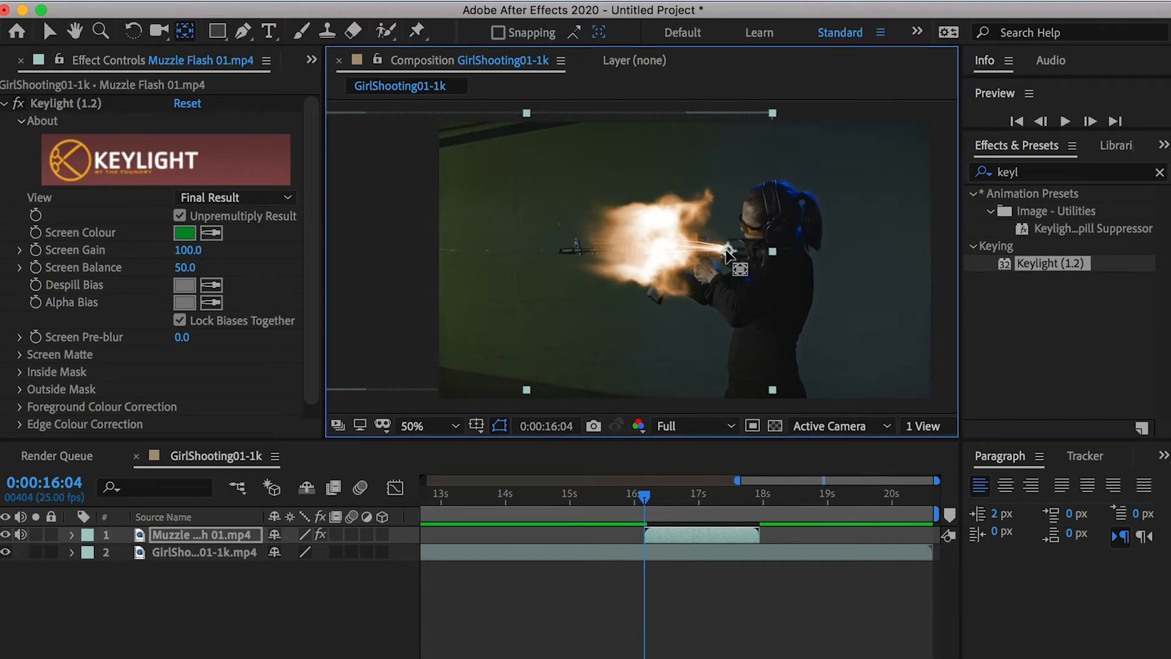
left_click(50, 32)
left_click_drag(696, 249, 547, 258)
Scale the Muzzle Flash 01 layer to 40% and align its origin with the tip of the barrel.
key("s")
left_click(336, 552)
type("4")
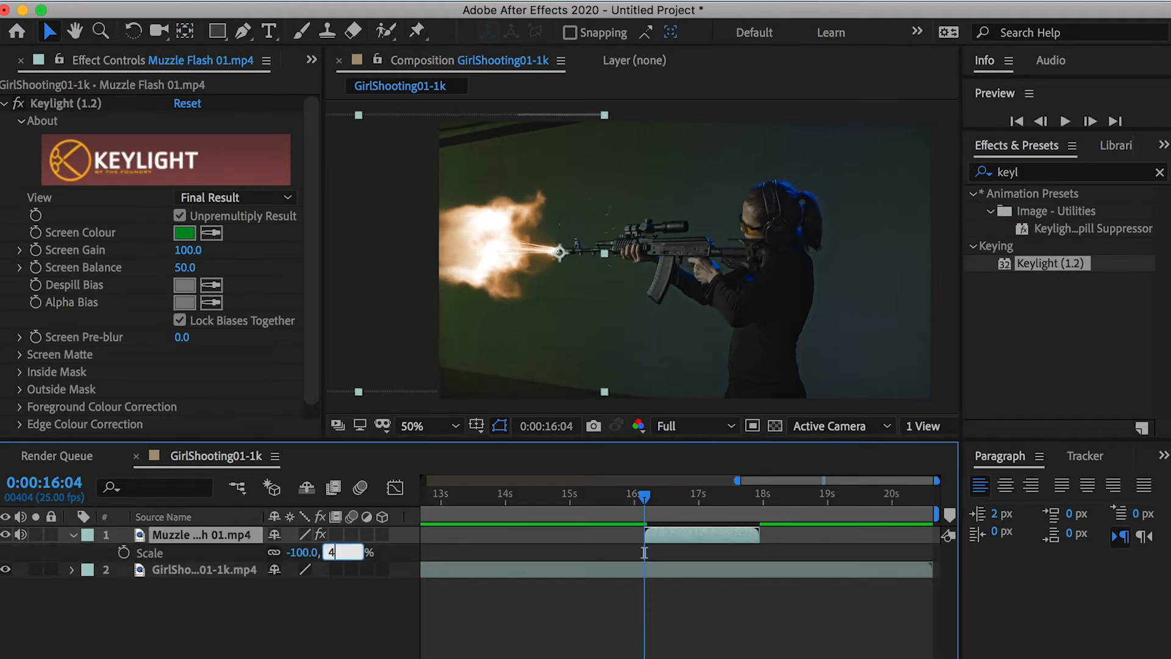
type("0")
key("Return")
scroll(511, 255, "up", 1)
left_click_drag(478, 251, 480, 246)
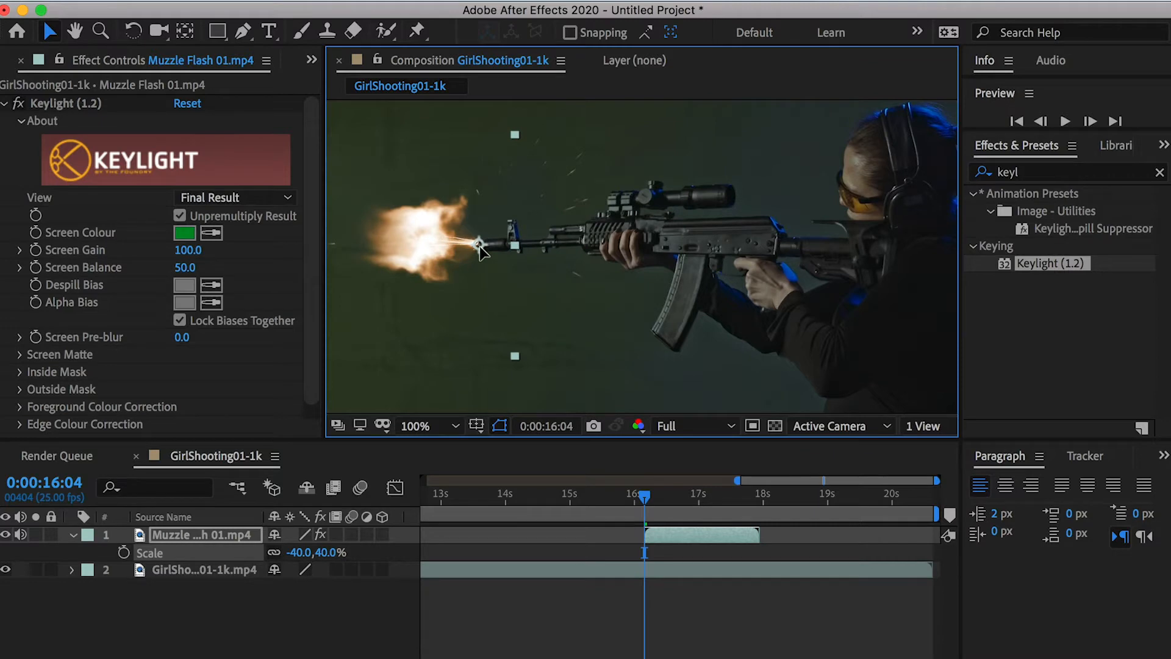
Add the Muzzle Flash 02 clip as the top layer, starting at 0:00:16:06.
left_click_drag(645, 497, 654, 503)
left_click(84, 303)
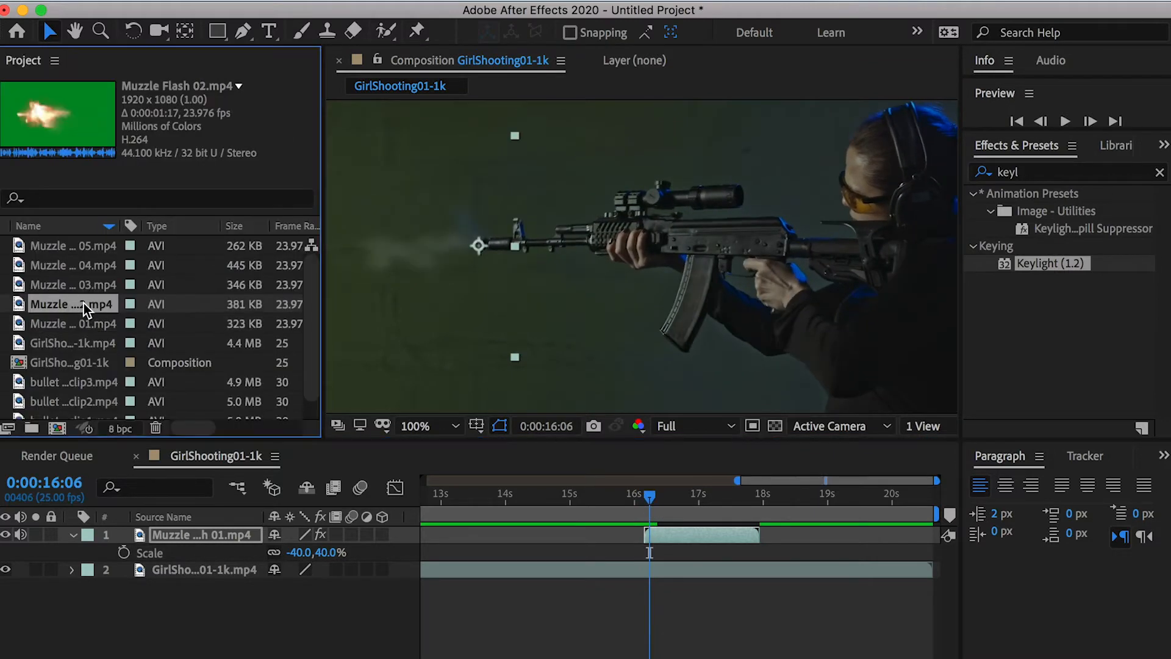
left_click_drag(83, 304, 649, 529)
scroll(816, 478, "up", 3)
Apply Keylight (1.2) to the Muzzle Flash 02 layer and key out its green background.
left_click_drag(1031, 266, 668, 535)
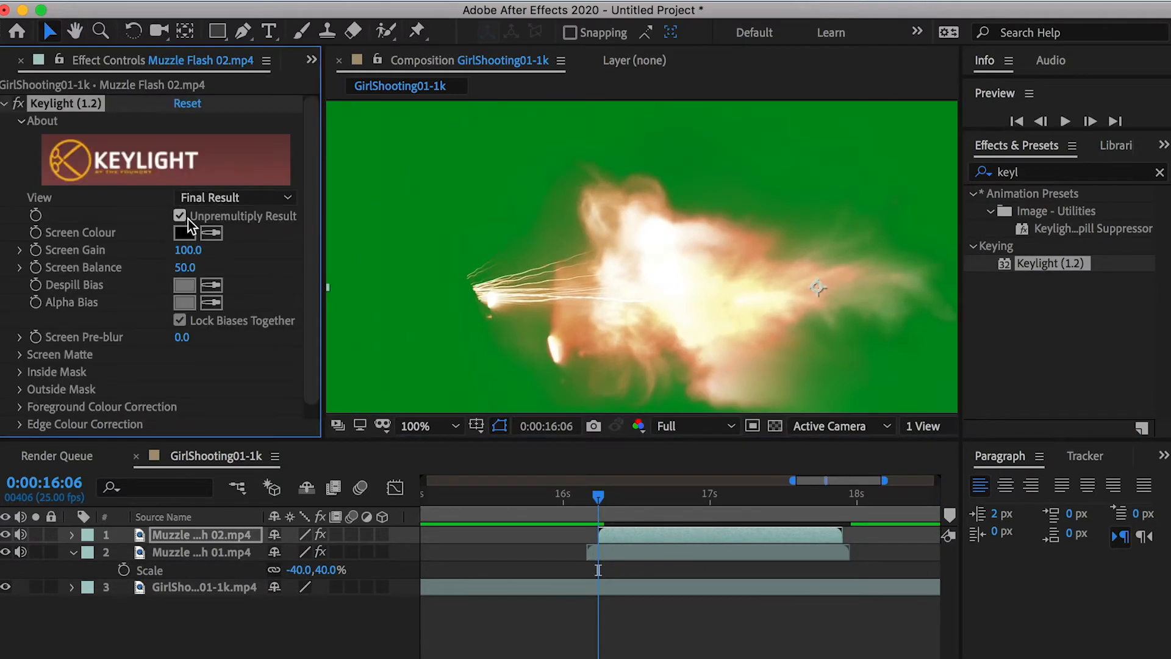
left_click(211, 232)
left_click(369, 128)
Move the Muzzle Flash 02 anchor point to the flash's origin and flip the layer horizontally.
scroll(587, 259, "down", 1)
left_click(185, 31)
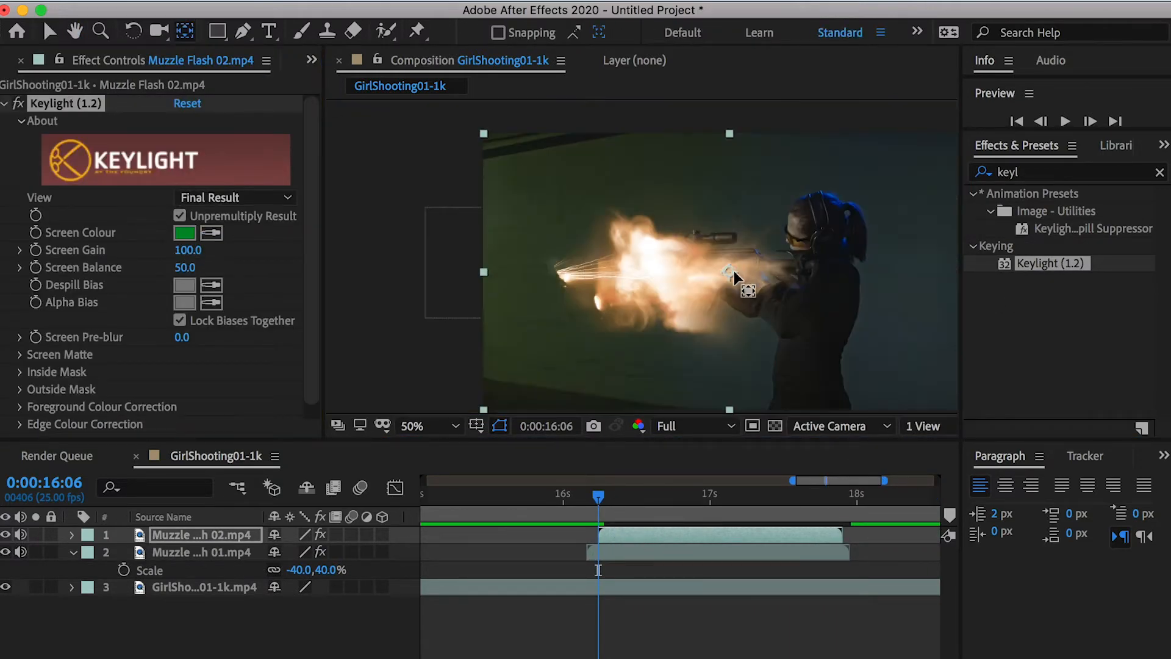
left_click_drag(734, 277, 561, 273)
key("v")
right_click(223, 537)
mouse_move(274, 457)
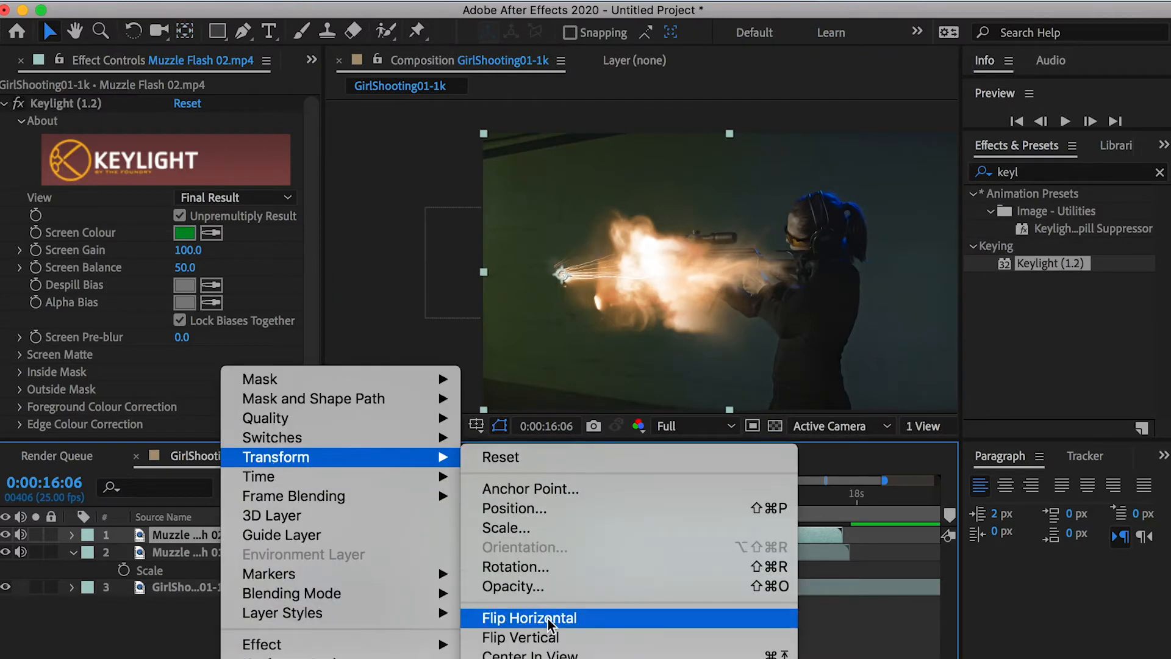
left_click(547, 618)
Scale the Muzzle Flash 02 layer to 40% and position its origin at the rifle's muzzle.
key("s")
left_click(332, 552)
type("40")
key("Return")
scroll(594, 255, "up", 1)
left_click_drag(451, 299, 537, 270)
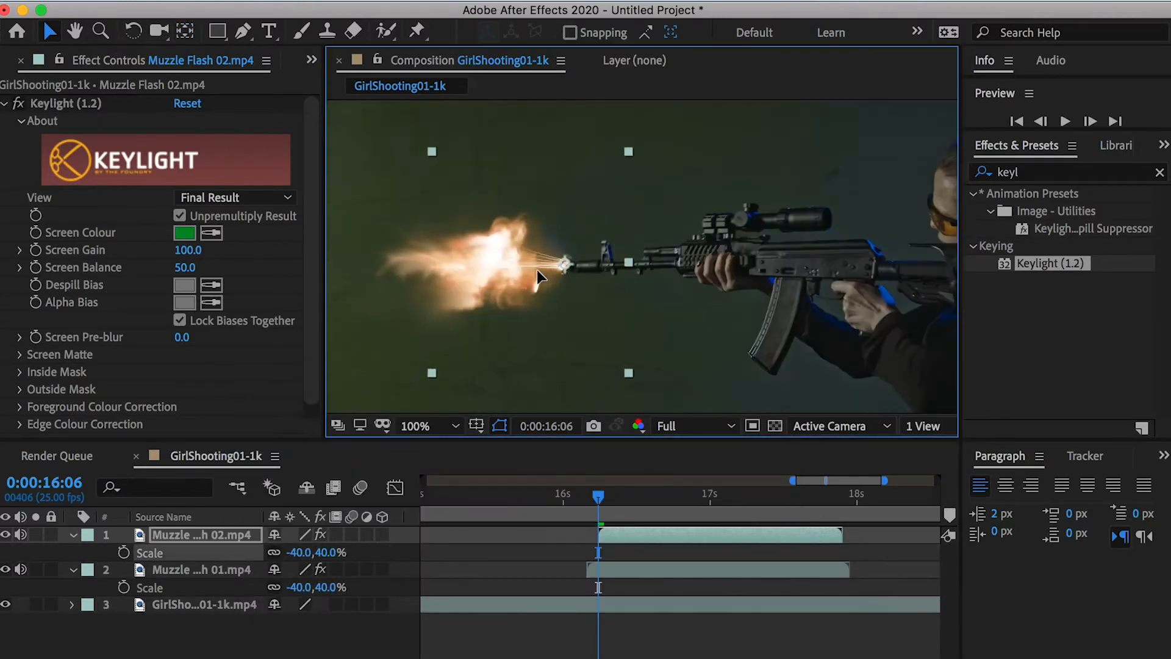
Add the Muzzle Flash 03 clip as the top layer at 0:00:16:08 and move its anchor point to the flash's origin.
left_click_drag(598, 495, 609, 494)
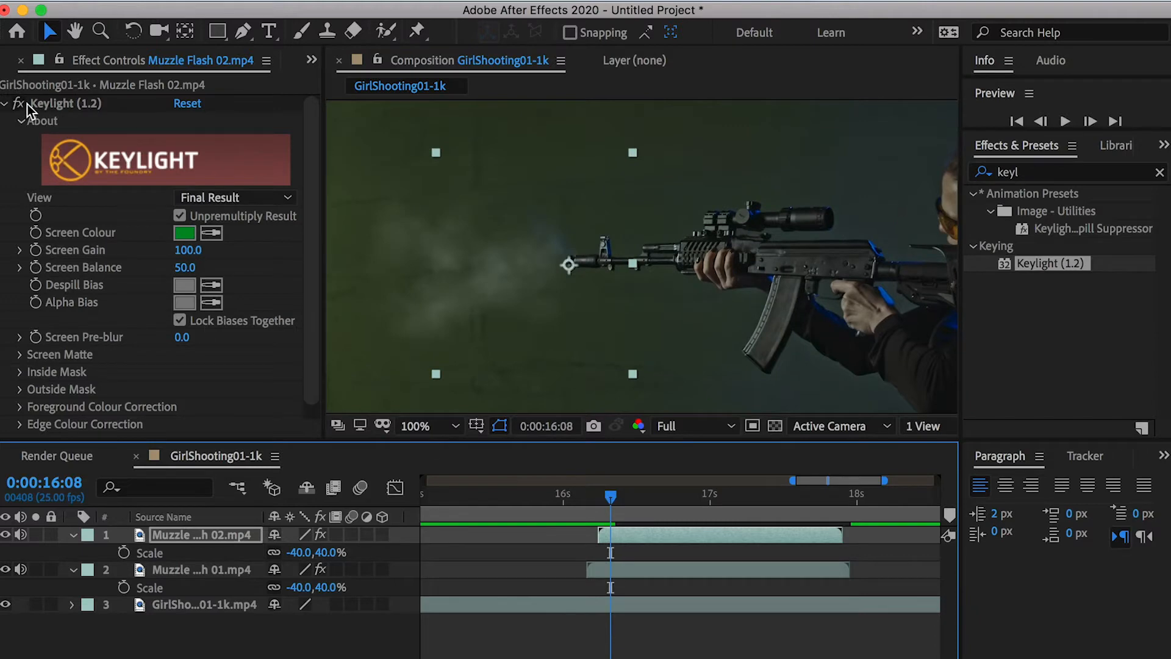
left_click(20, 60)
left_click_drag(86, 284, 611, 528)
key("y")
Apply Keylight (1.2) to the Muzzle Flash 03 layer and key out its green by sampling a clean background area.
left_click_drag(1049, 263, 805, 260)
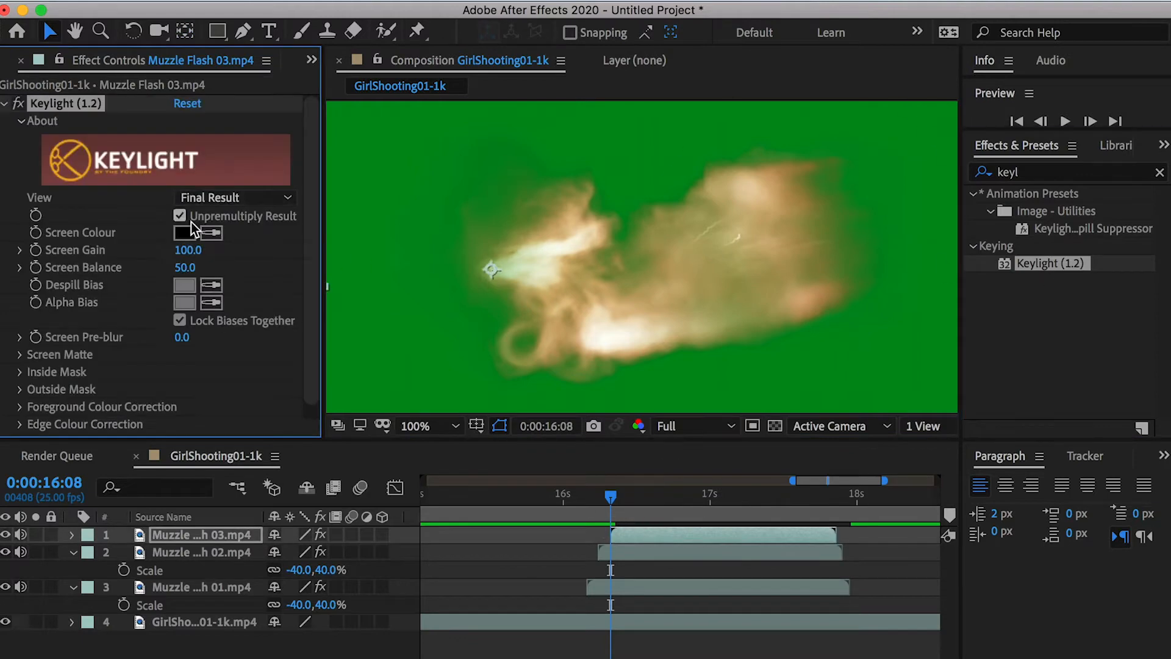
left_click(211, 232)
left_click(348, 238)
key("comma")
key("super+z")
left_click(211, 233)
left_click(916, 379)
Flip the Muzzle Flash 03 layer horizontally.
right_click(194, 531)
mouse_move(249, 458)
left_click(549, 617)
Scale the Muzzle Flash 03 layer to 40% and position its origin at the rifle's muzzle.
key("s")
left_click(334, 552)
type("40")
key("Return")
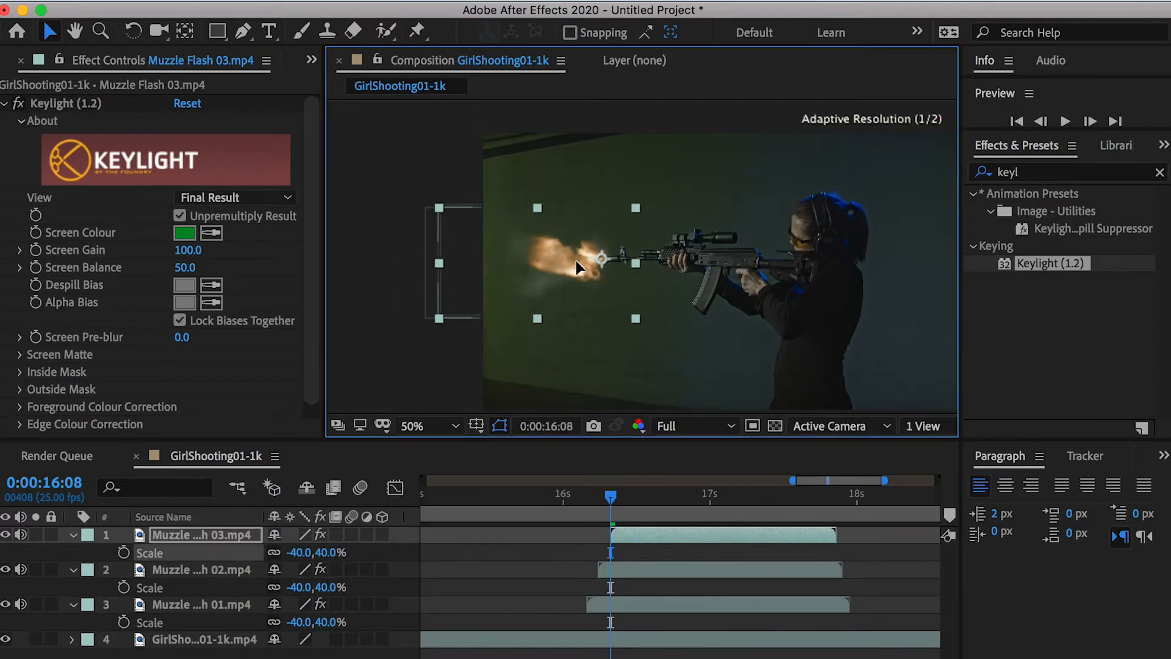
scroll(551, 261, "up", 2)
Add the Muzzle Flash 04 clip as the top layer, starting at 0:00:16:10.
left_click_drag(610, 497, 622, 500)
left_click(21, 59)
left_click_drag(82, 266, 622, 534)
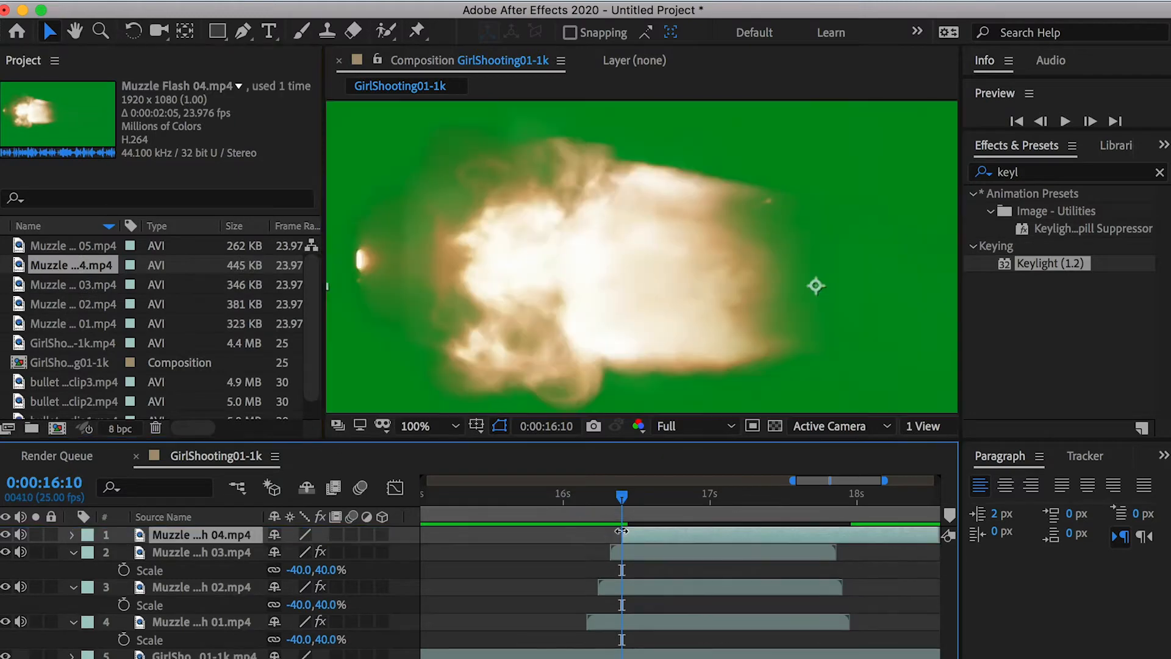
Move the Muzzle Flash 04 anchor point to the flash's origin and flip the layer horizontally.
key("y")
key("v")
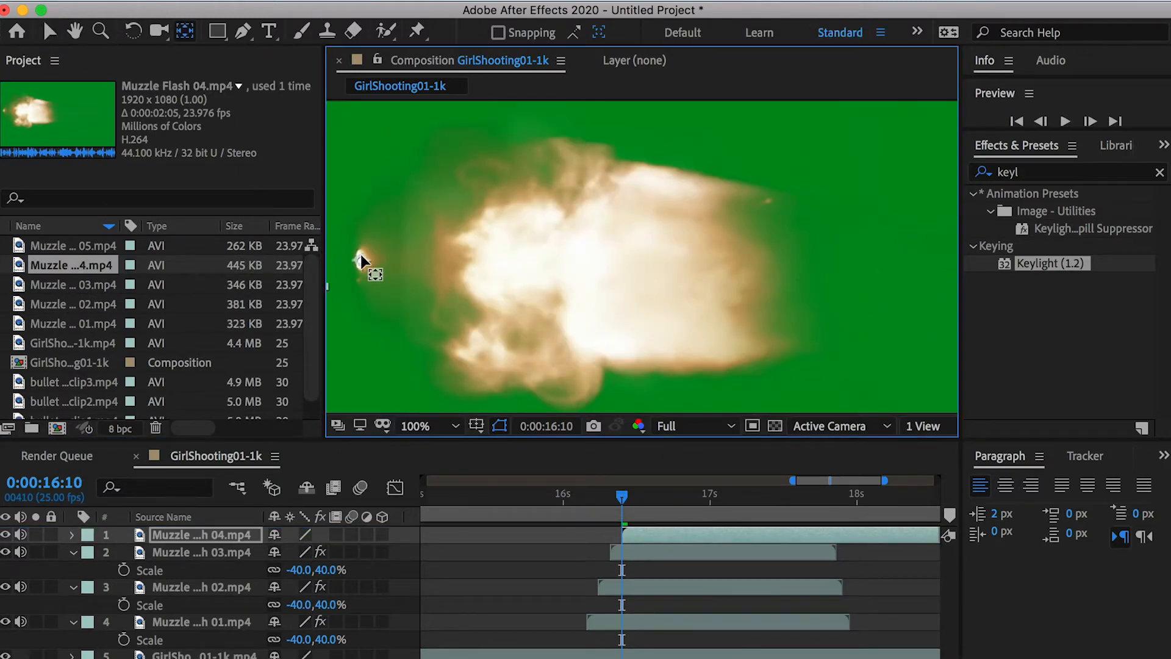
right_click(643, 536)
mouse_move(854, 457)
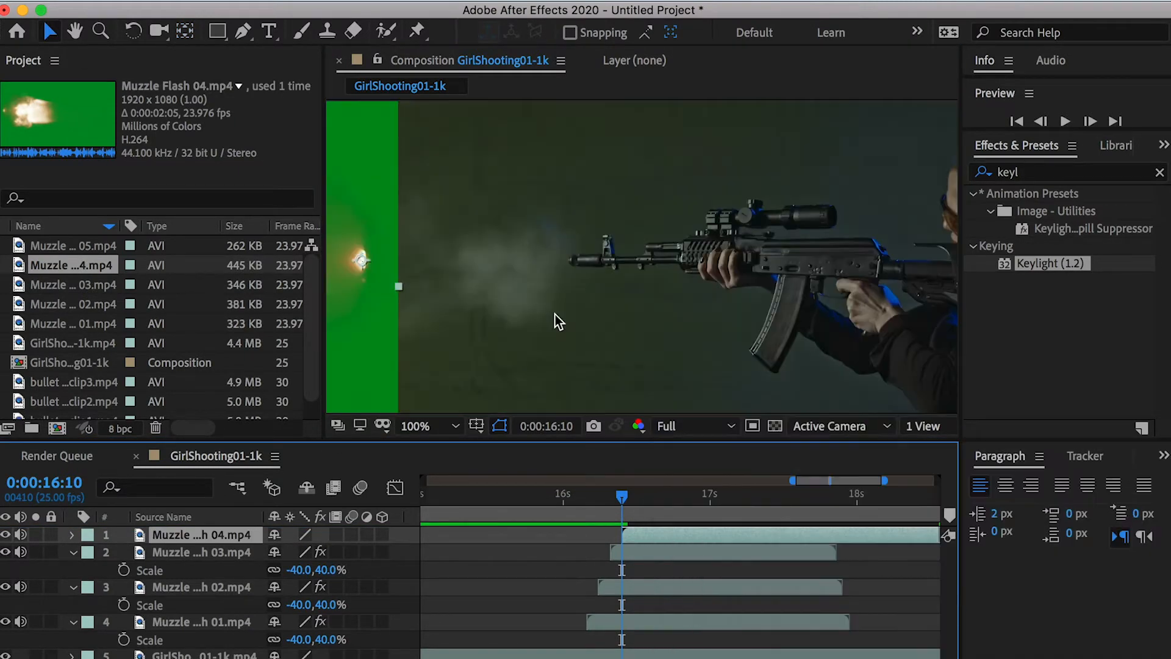
Apply Keylight (1.2) to the Muzzle Flash 04 layer and key out its green background.
left_click_drag(1049, 263, 737, 535)
left_click(211, 232)
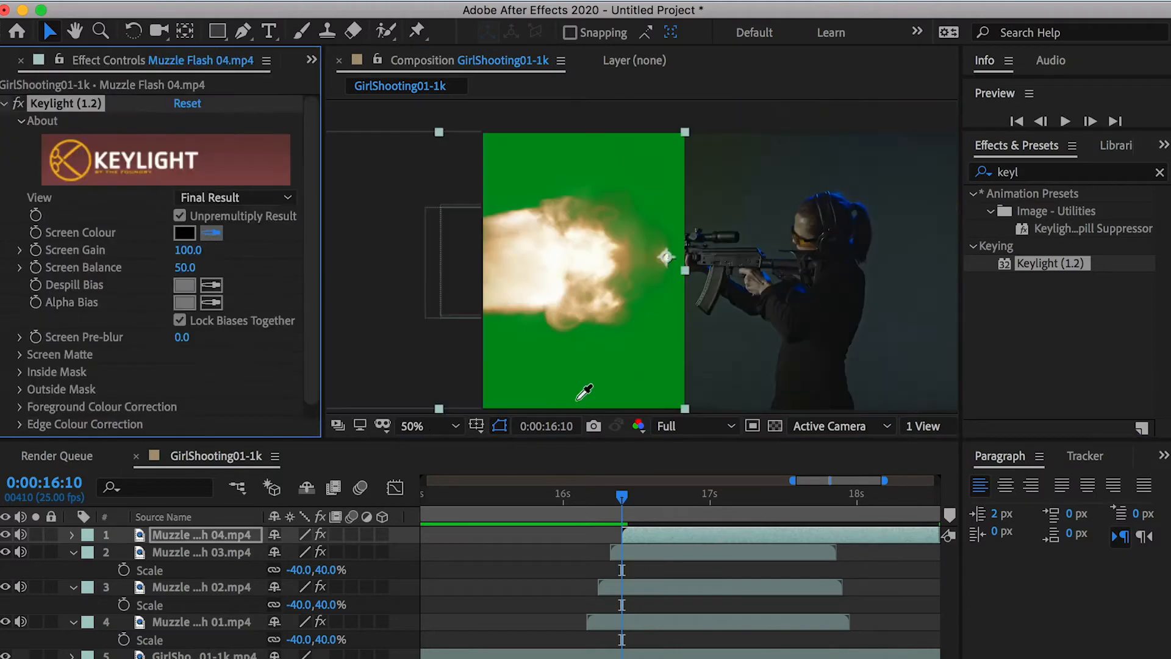
left_click(579, 399)
Scale the Muzzle Flash 04 layer to 40% and position its origin at the rifle's muzzle.
key("s")
left_click(343, 552)
type("40")
key("Return")
scroll(659, 261, "up", 1)
left_click_drag(688, 260, 568, 261)
Preview the muzzle flash sequence from just before the first shot, around 0:00:16:01.
left_click(570, 499)
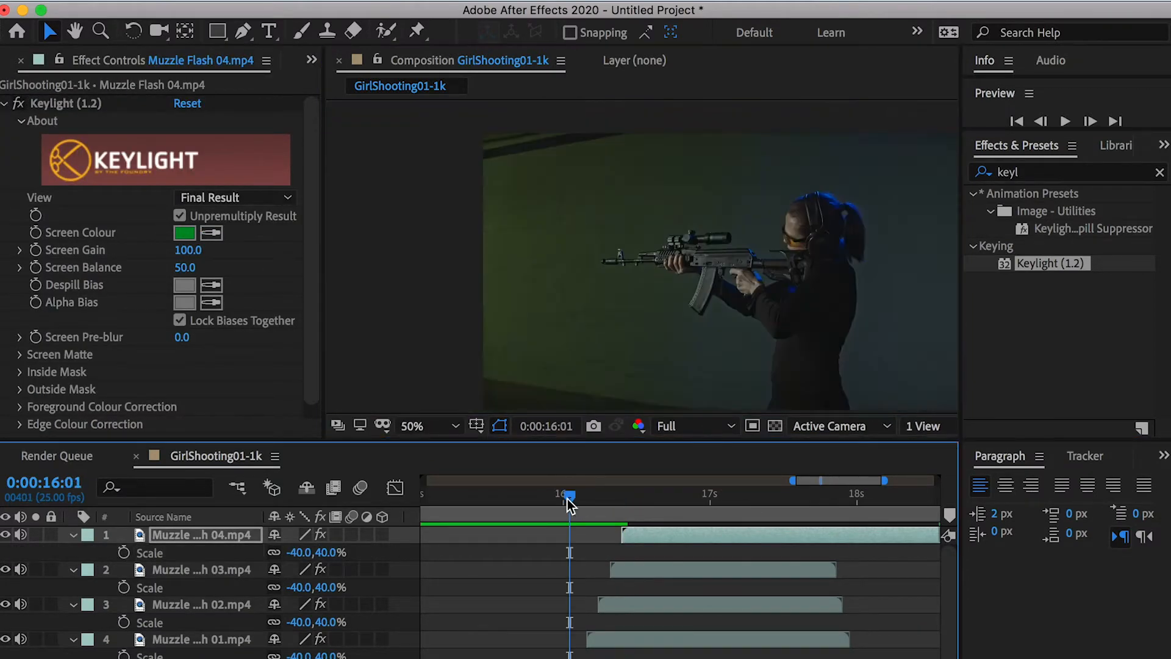
key("space")
left_click_drag(580, 498, 568, 499)
key("space")
left_click(585, 501)
key("space")
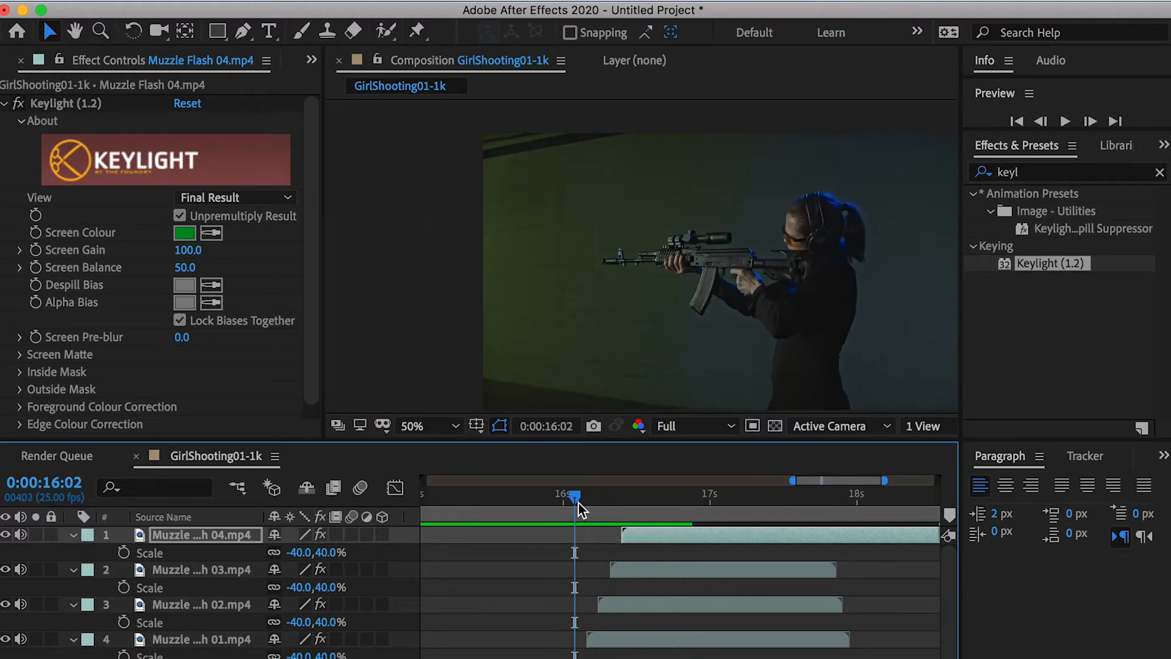
key("space")
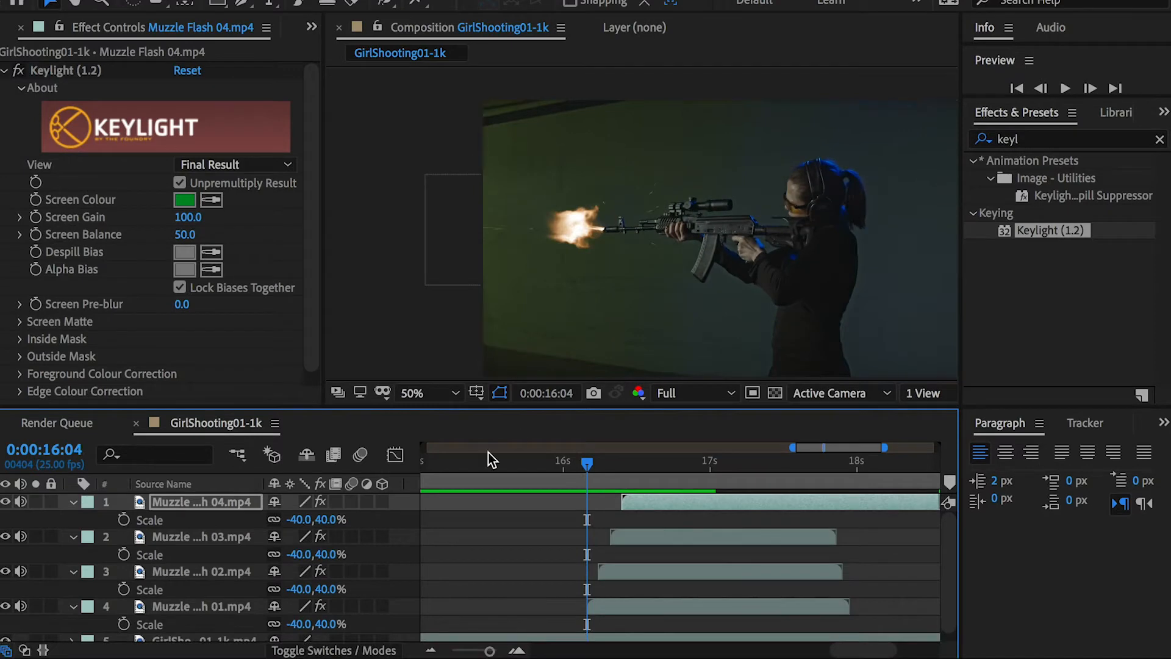
Duplicate the GirlShooting01-1k.mp4 footage layer and move the copy to the top of the layer stack.
scroll(171, 561, "down", 1)
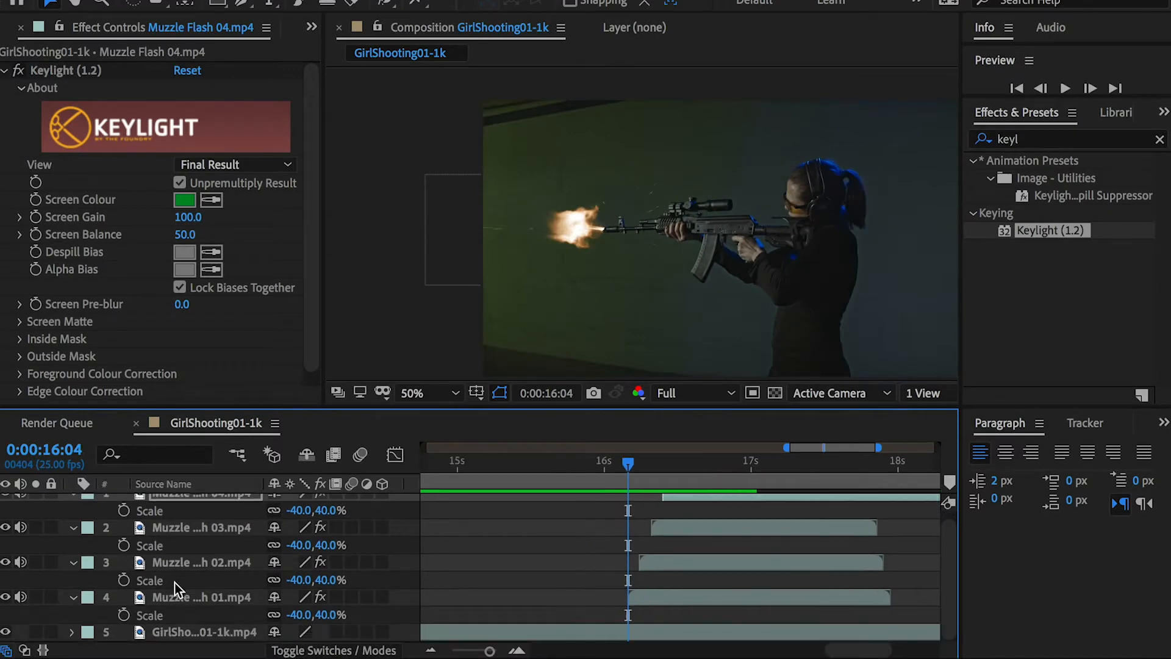
left_click(186, 633)
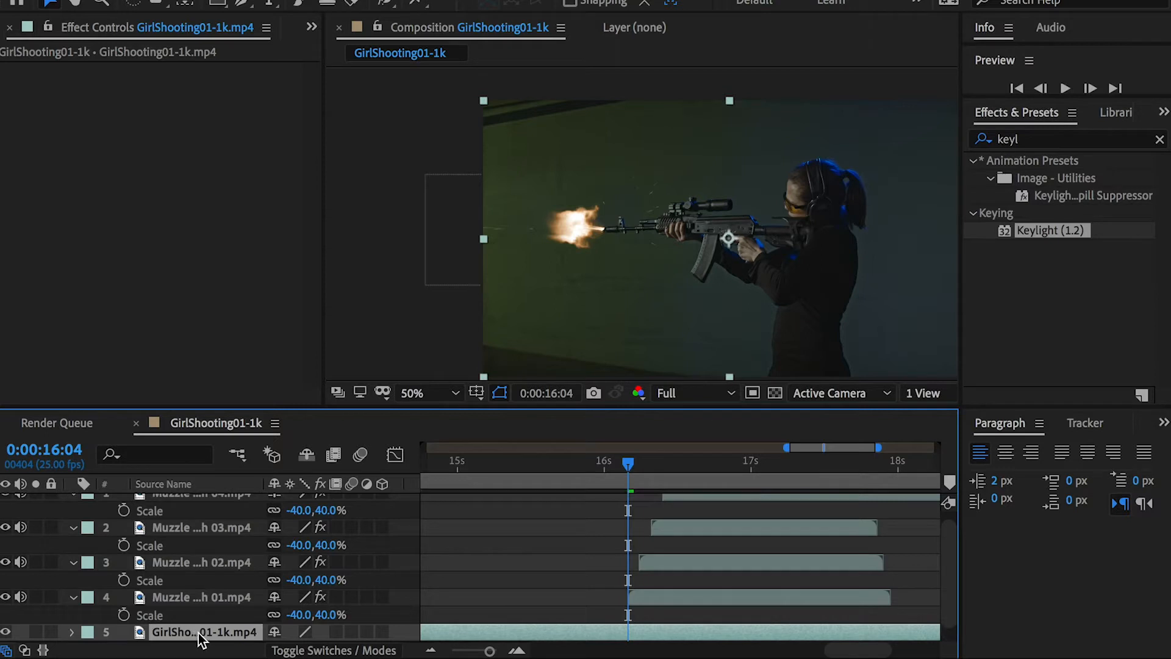
key("ctrl+d")
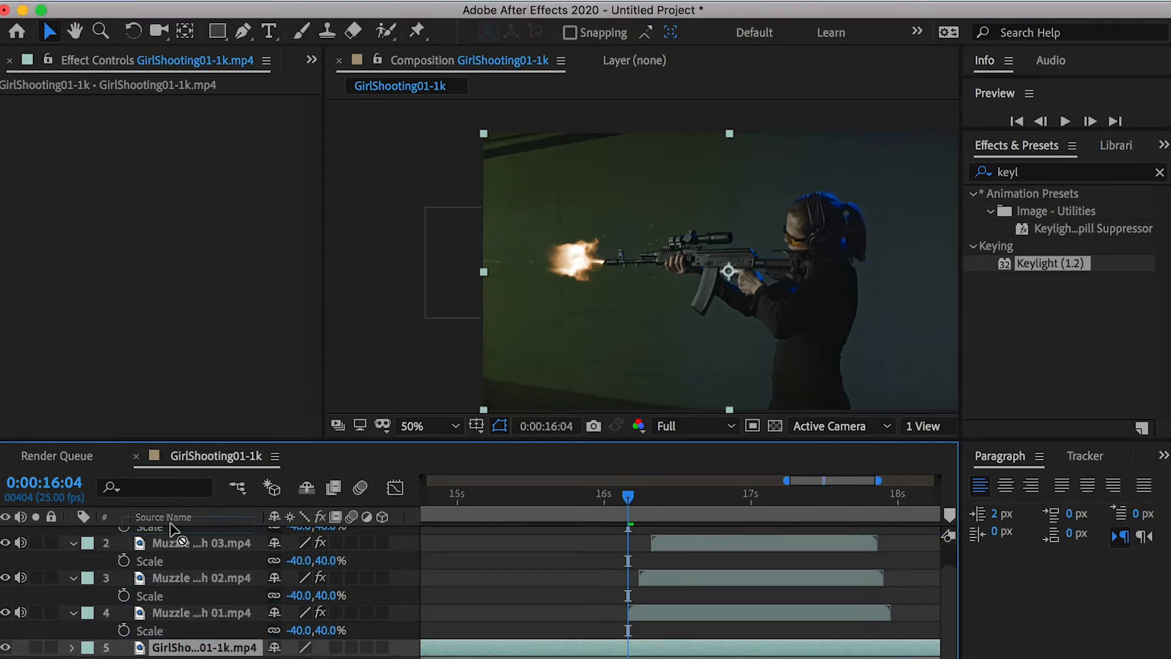
left_click_drag(182, 619, 172, 543)
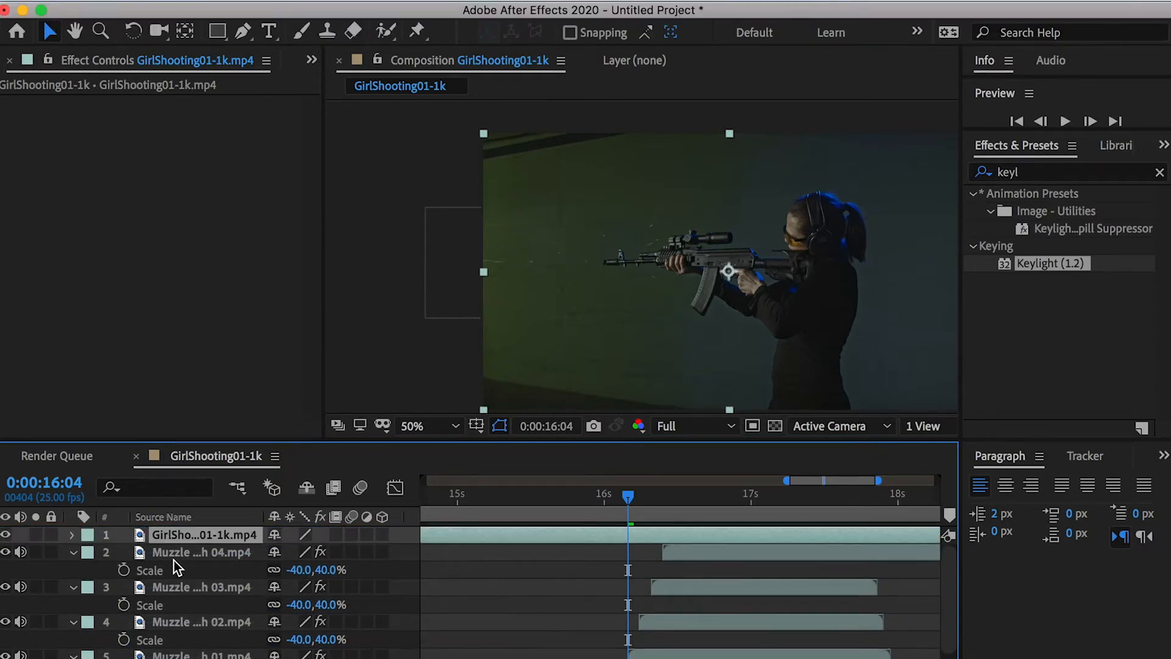
Rename the duplicated footage layer Glow.
key("Return")
type("Glow")
key("Return")
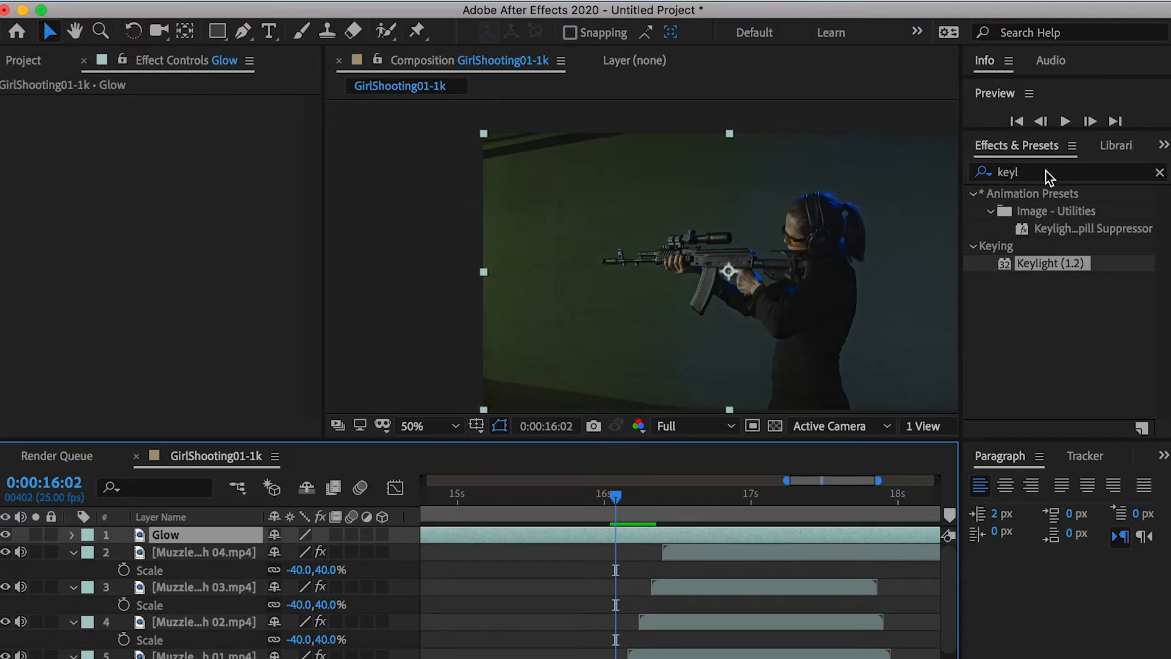
Apply the Tint effect to the Glow layer at its default black-and-white mapping.
left_click_drag(1044, 175, 975, 174)
type("tint")
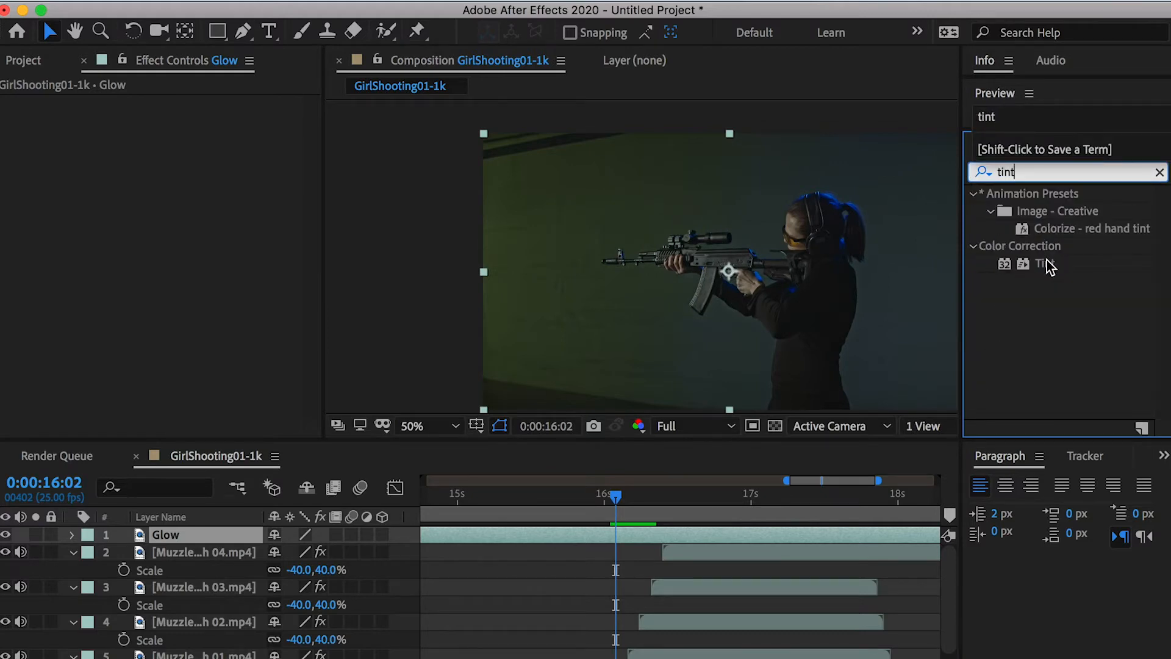
left_click_drag(1047, 266, 573, 531)
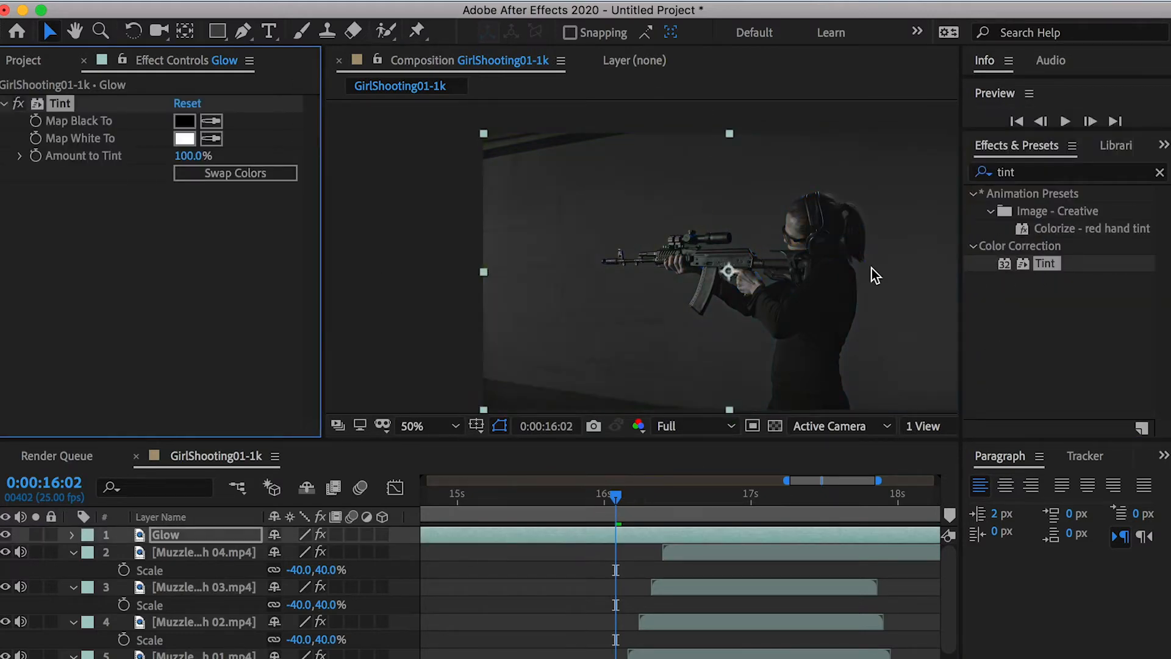
Apply Curves to the Glow layer and pull the white and black points inward so only the brightest areas stay lit.
left_click_drag(1040, 175, 972, 178)
type("curve")
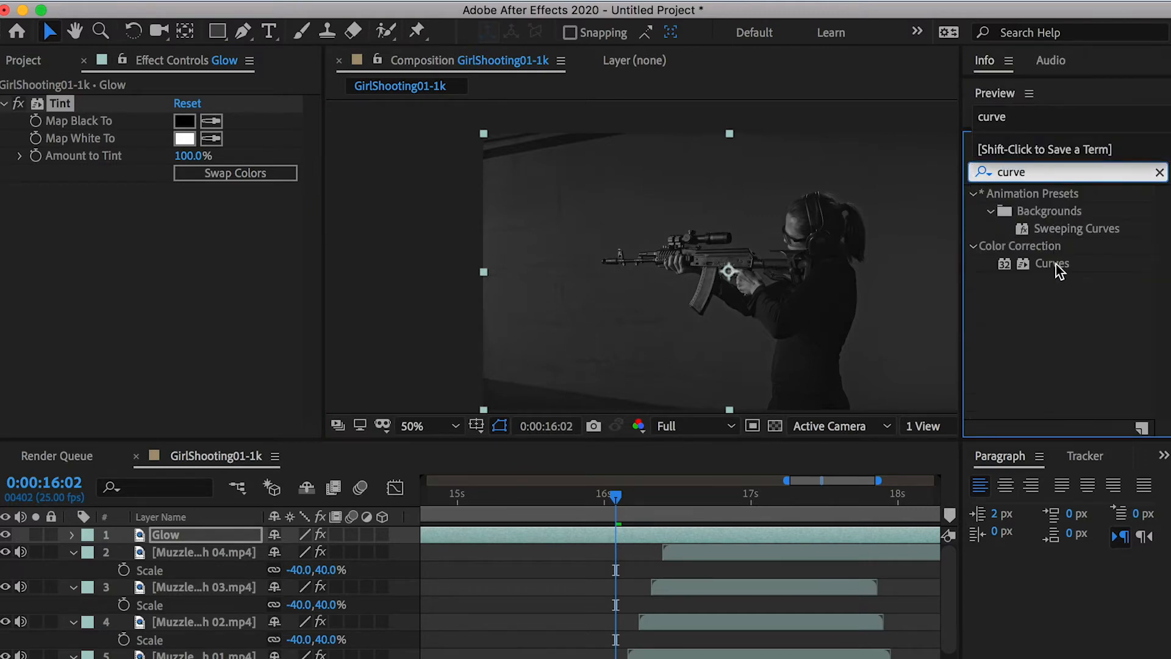
left_click_drag(1058, 269, 612, 532)
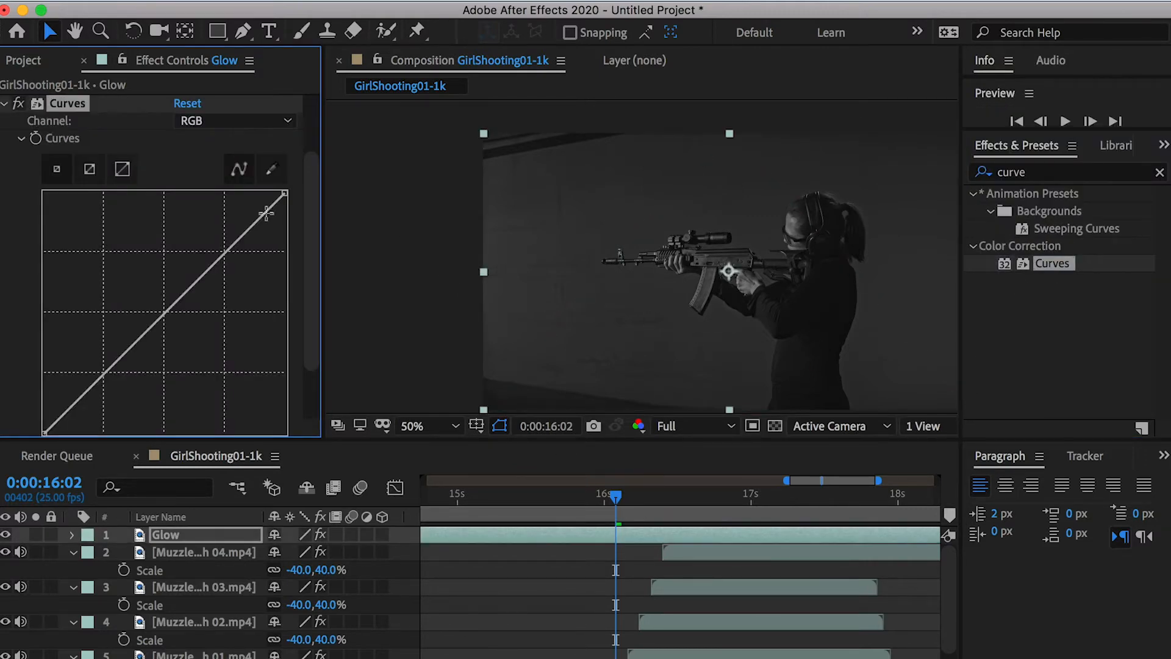
left_click_drag(286, 191, 203, 192)
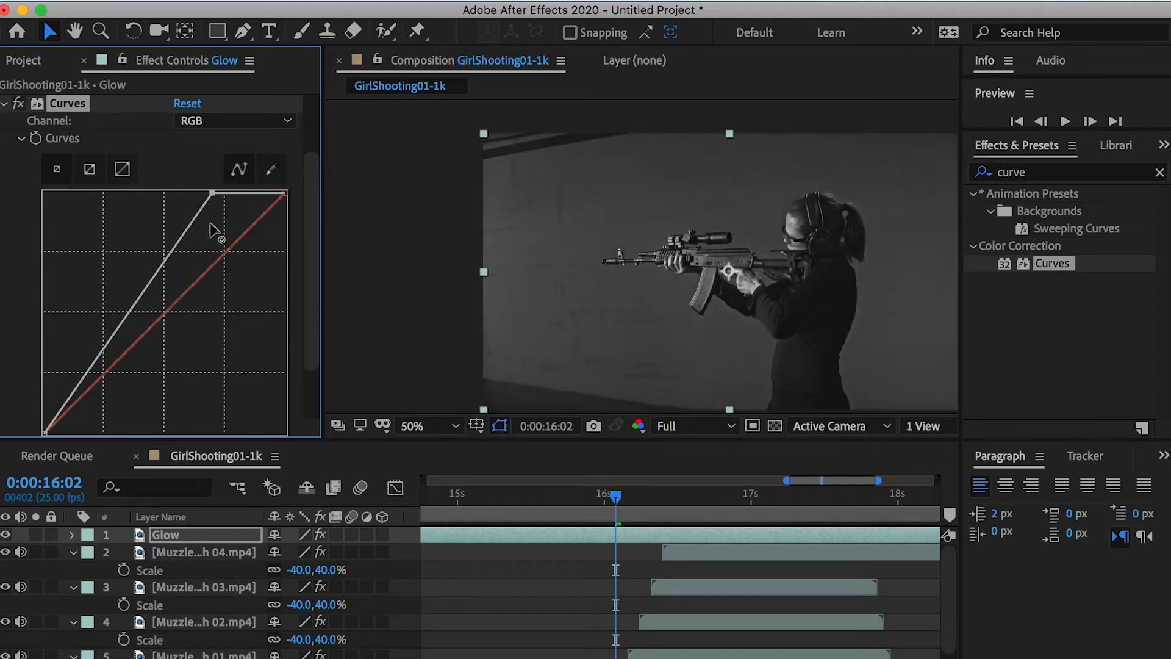
left_click_drag(45, 431, 103, 433)
left_click(4, 104)
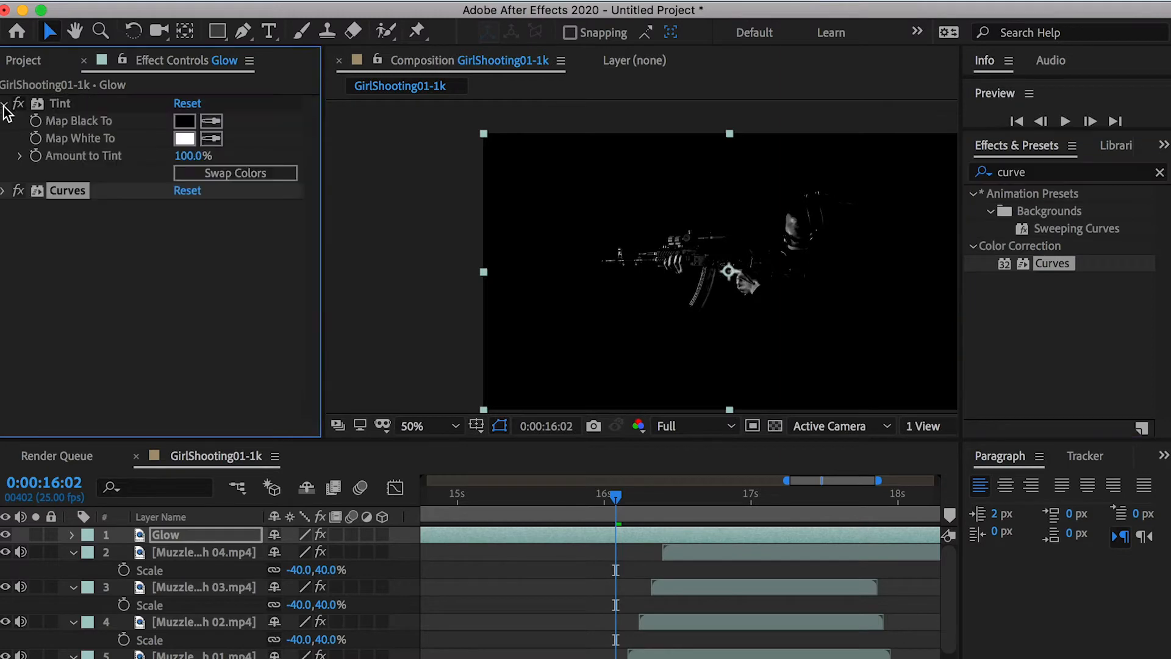
Add a second Tint effect to the Glow layer and map white to a golden yellow.
left_click(1056, 172)
type("tint")
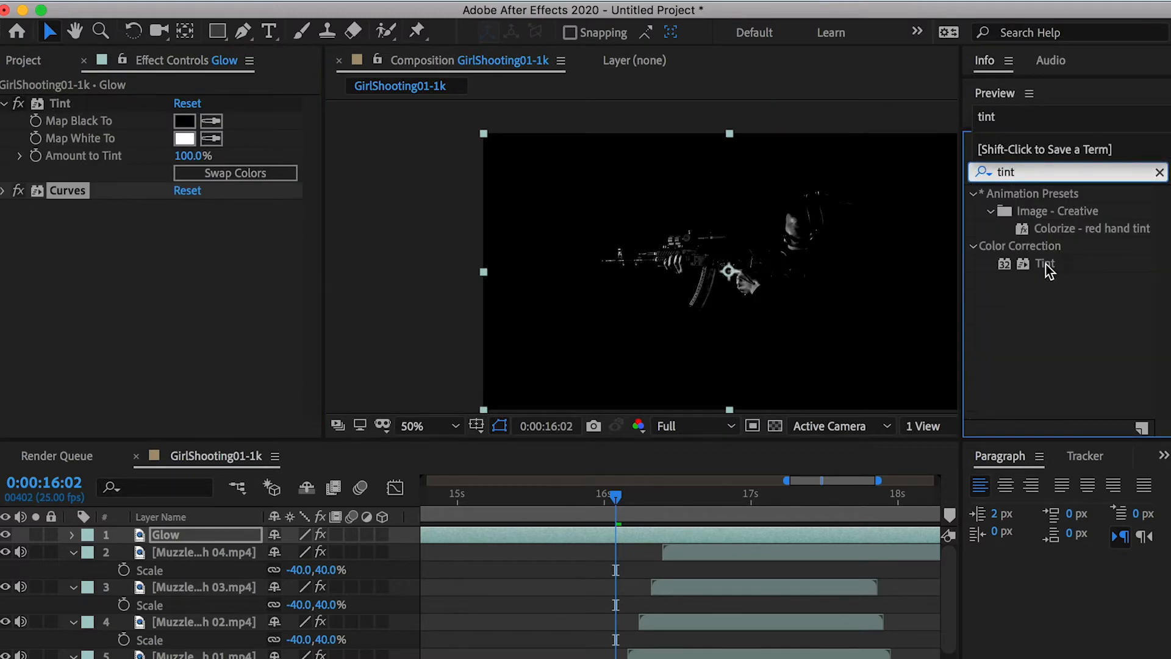
left_click_drag(1046, 268, 193, 535)
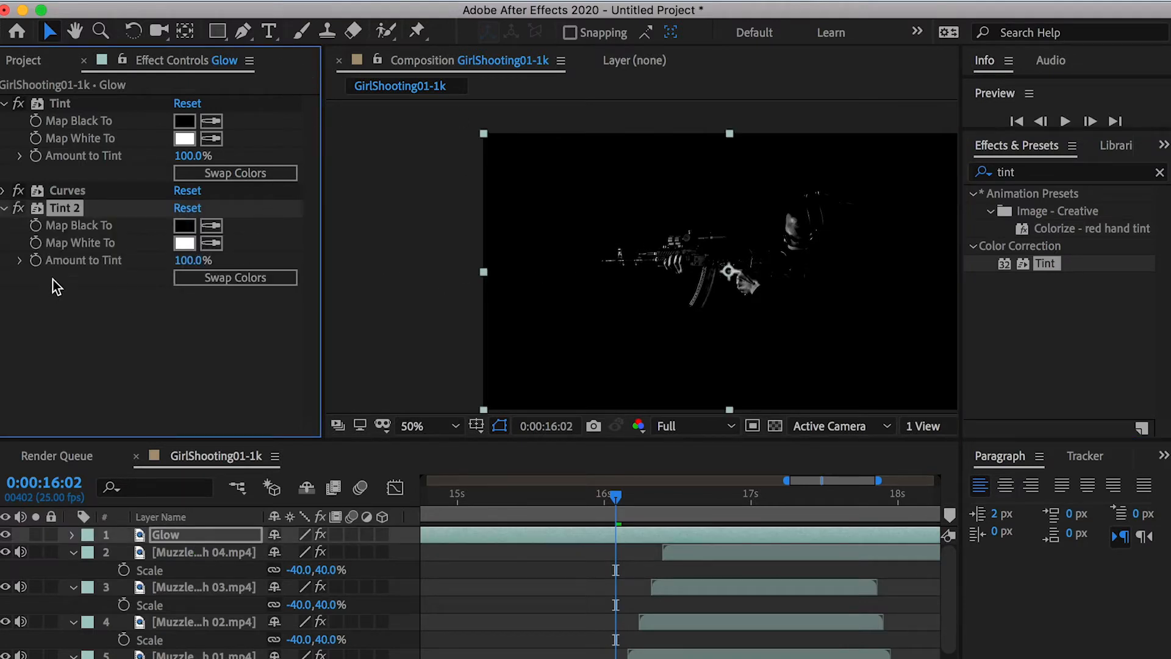
left_click(185, 243)
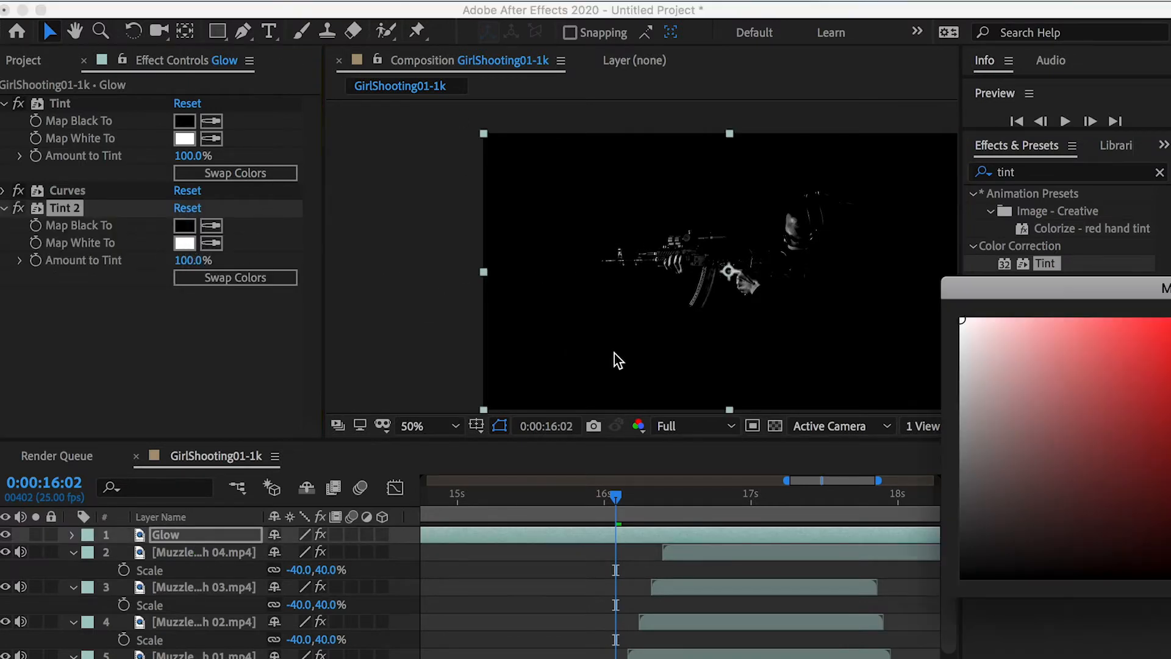
left_click_drag(1051, 291, 702, 261)
left_click_drag(895, 495, 899, 514)
left_click(1046, 284)
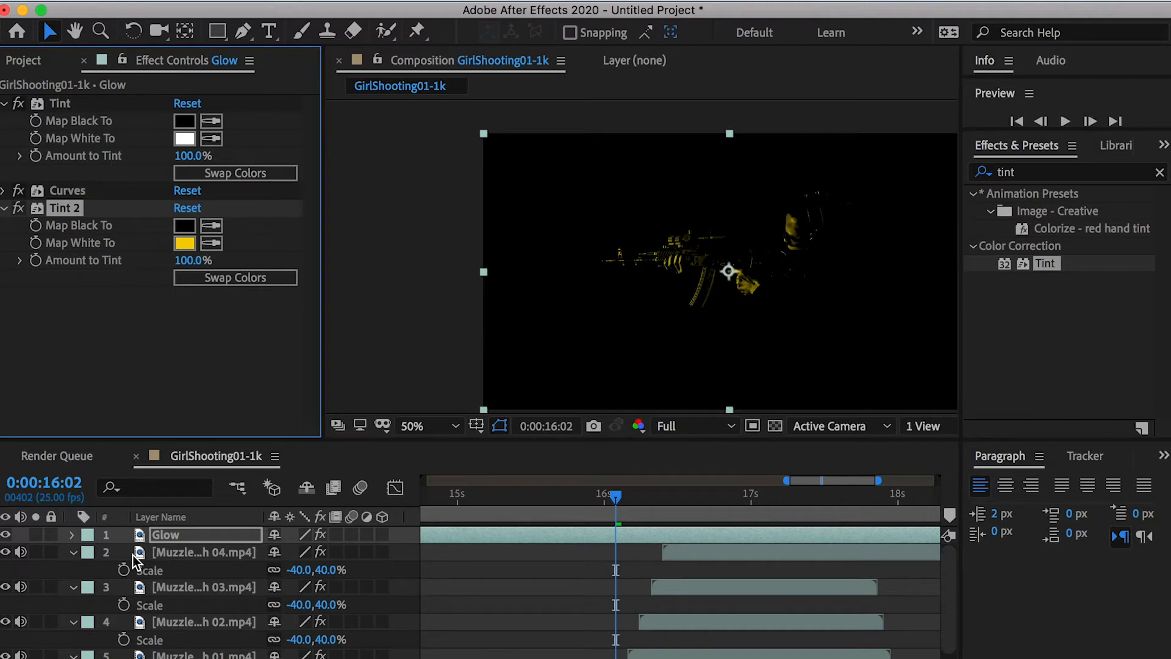
Set the Glow layer's blending mode to Screen.
right_click(168, 538)
mouse_move(238, 593)
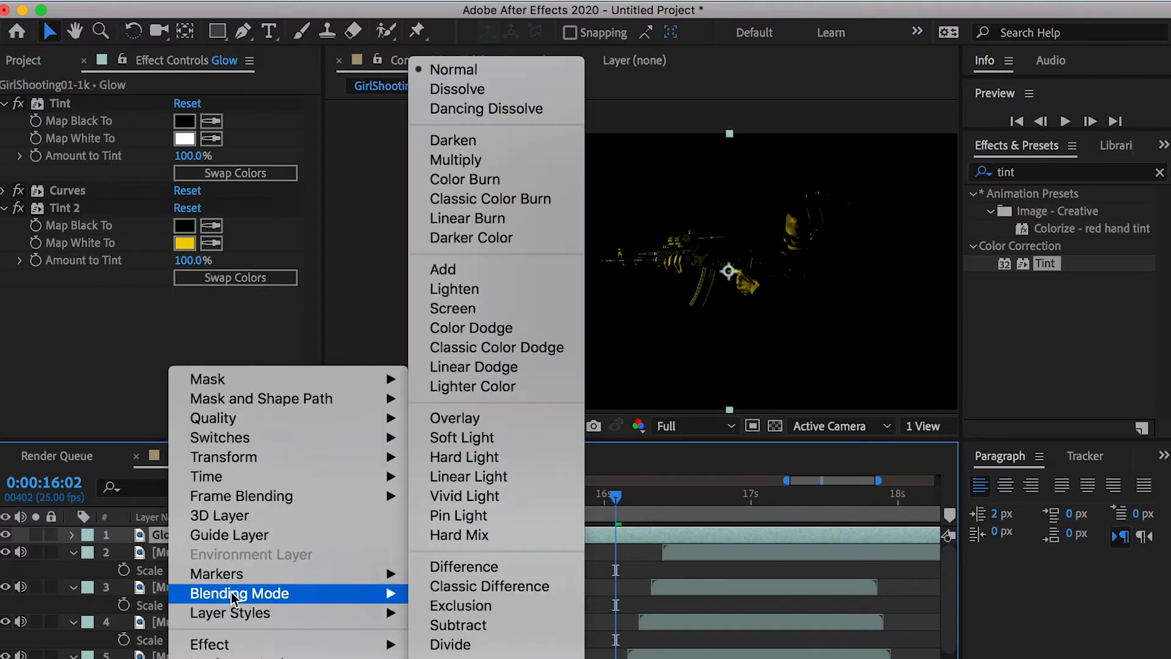
left_click(512, 308)
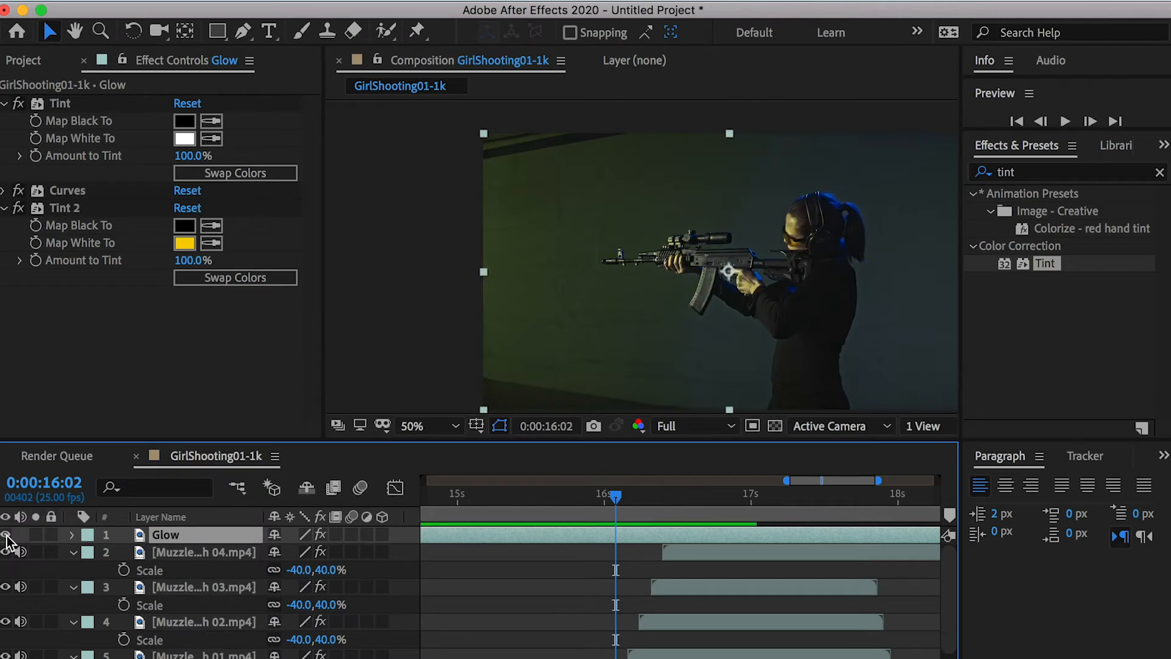
Apply the Stylize Glow effect to the Glow layer.
scroll(772, 256, "up", 1)
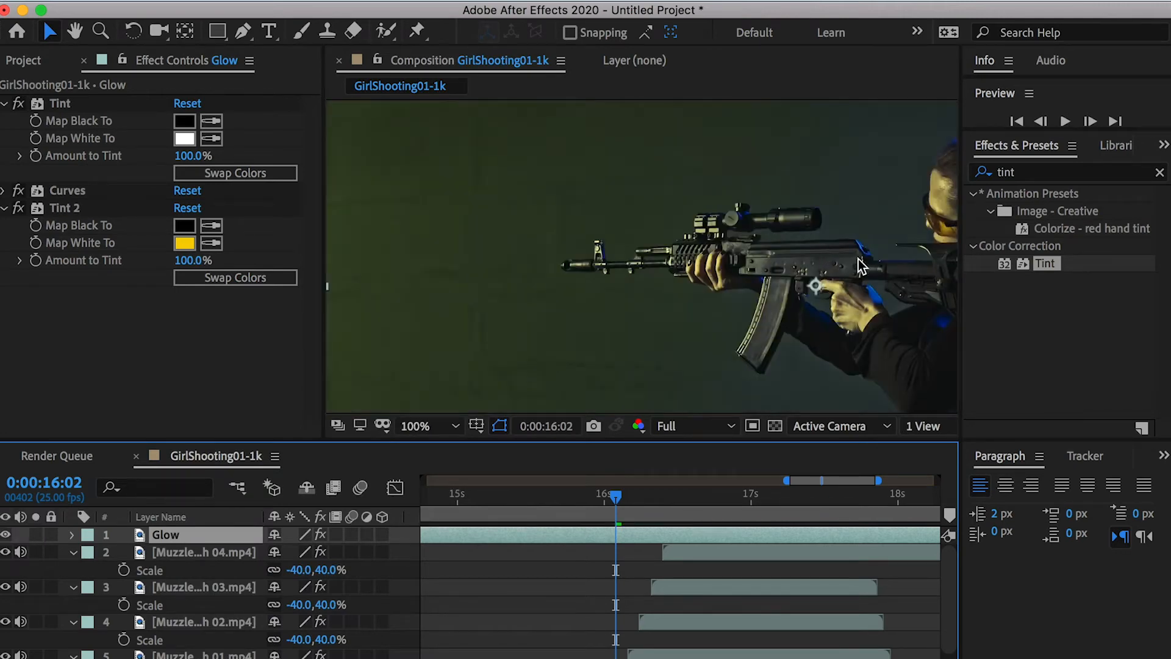
key("h")
left_click_drag(882, 251, 738, 259)
key("v")
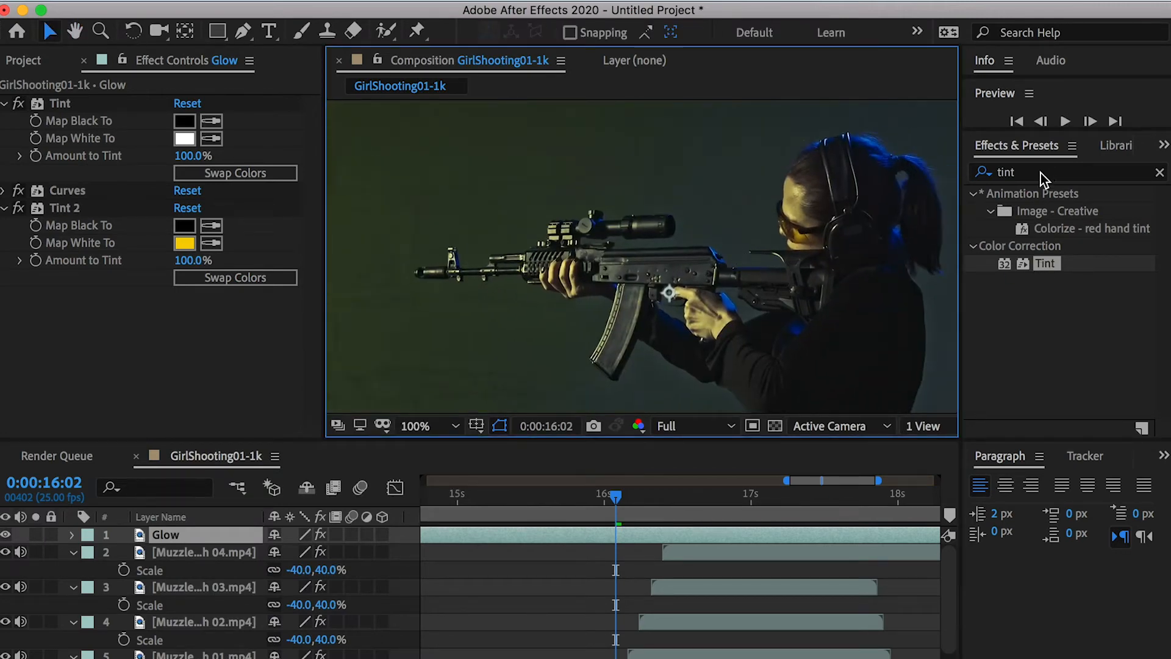
left_click(1040, 173)
type("glow")
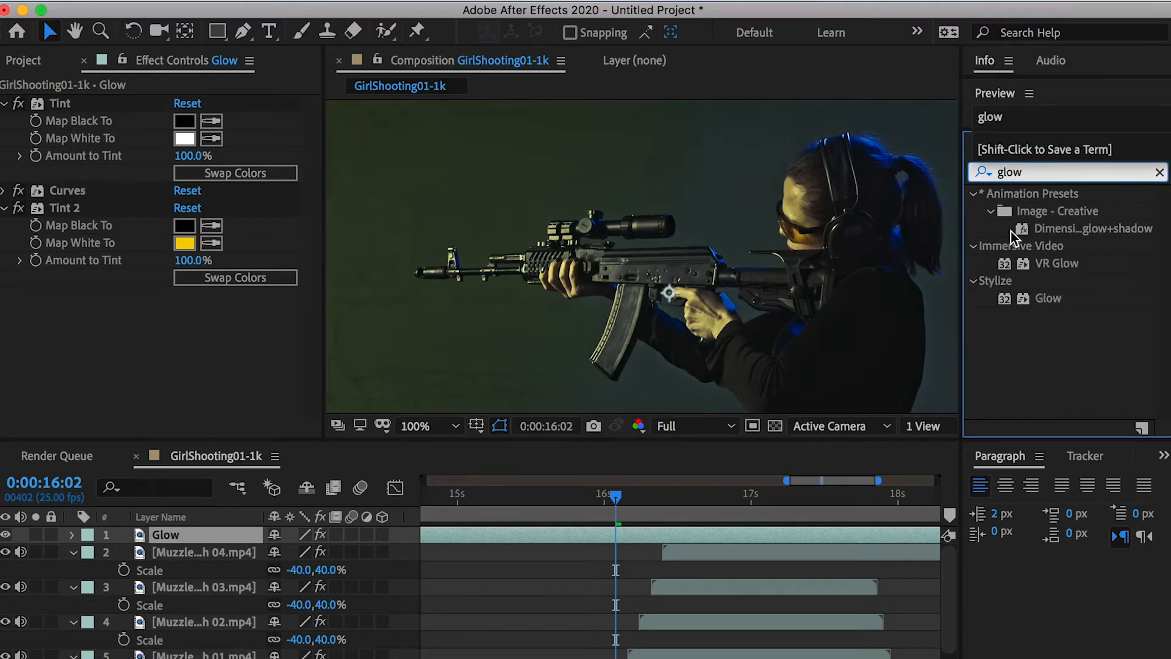
left_click_drag(1058, 302, 221, 526)
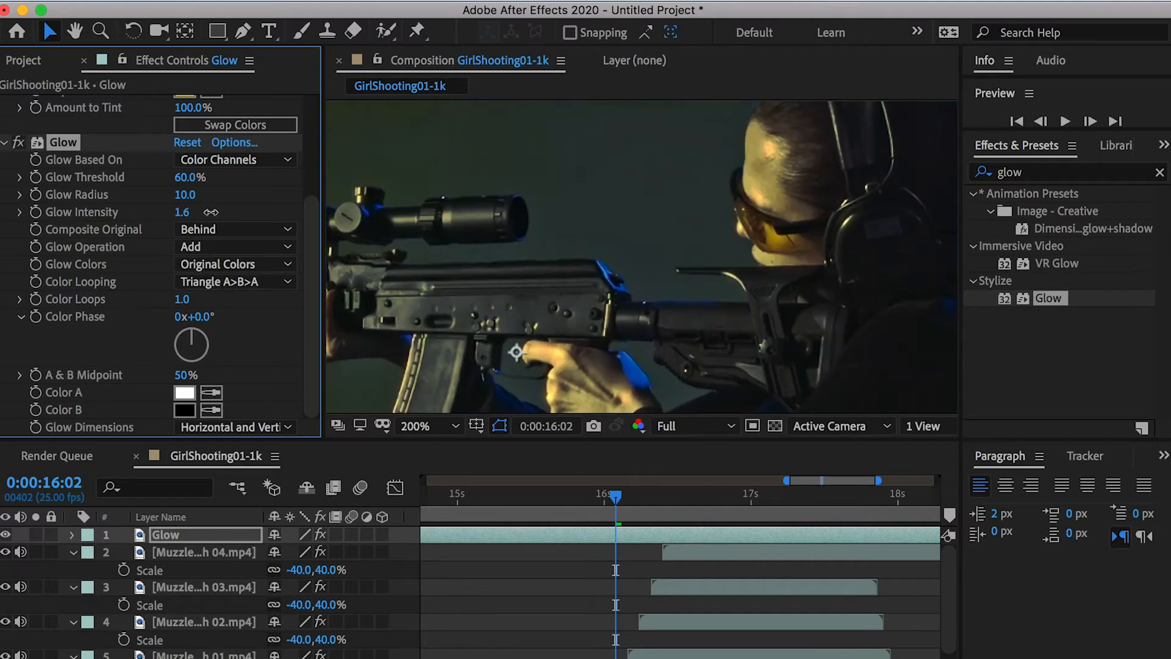
Set the Glow effect's intensity to 2.8 and its threshold to 52.5%.
left_click_drag(182, 211, 256, 213)
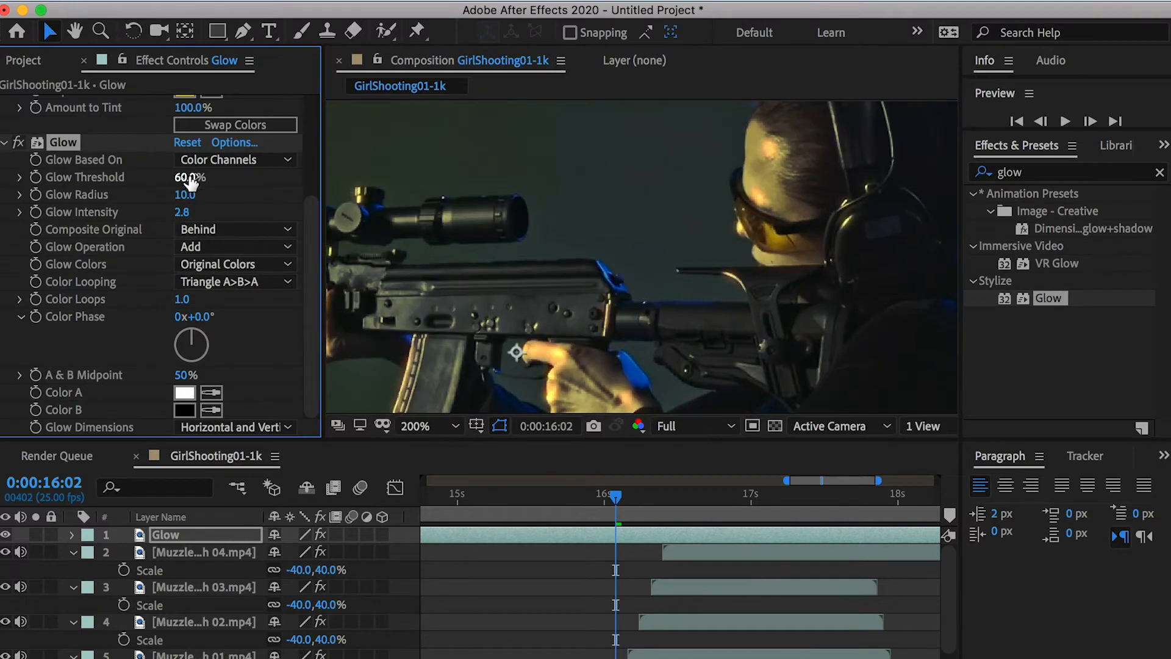
left_click_drag(192, 188, 174, 188)
scroll(624, 247, "down", 3)
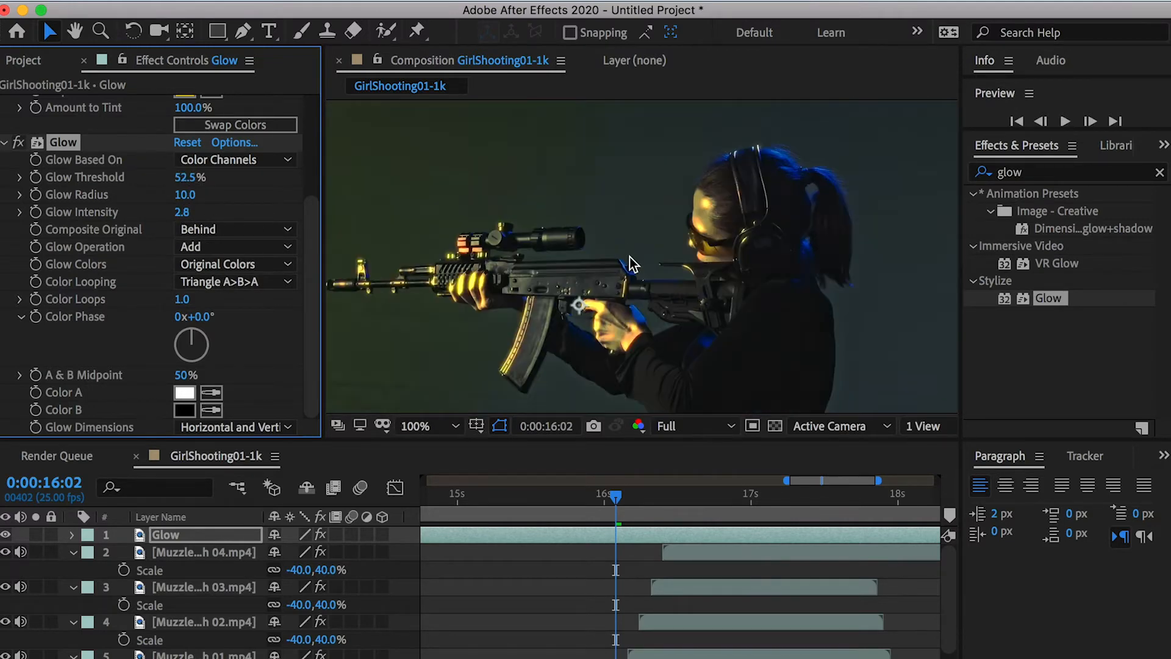
scroll(637, 268, "up", 2)
scroll(654, 269, "down", 2)
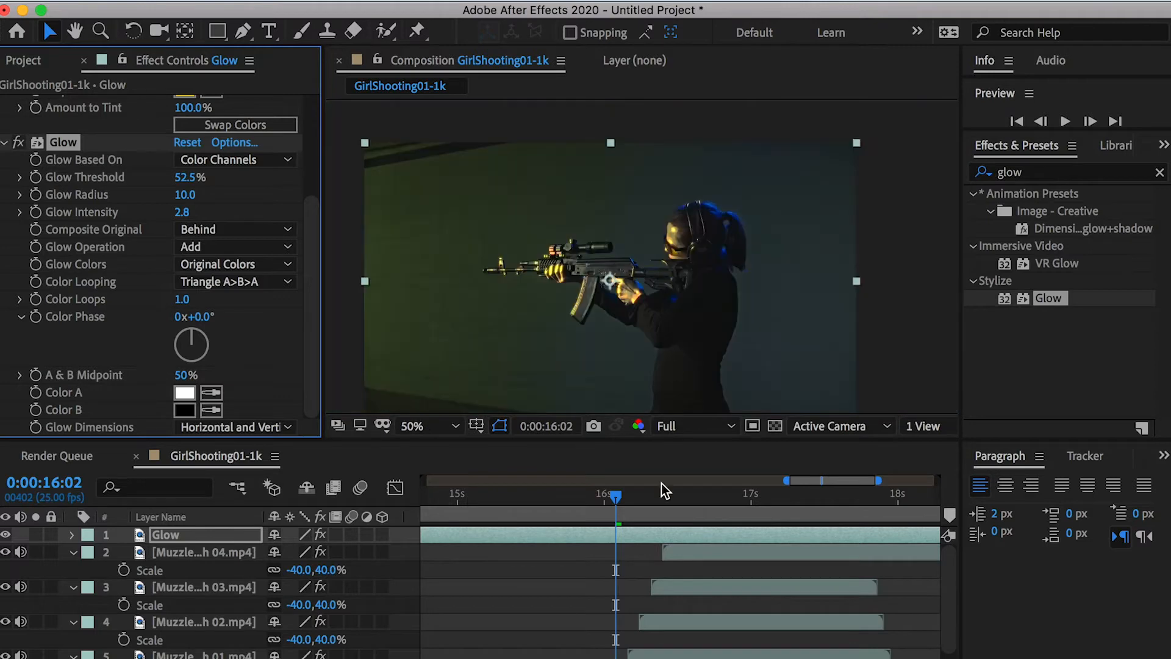
Keyframe the Glow layer's opacity at 0% on 0:00:16:03 and 100% on 0:00:16:04.
scroll(619, 500, "down", 1)
left_click_drag(620, 501, 625, 500)
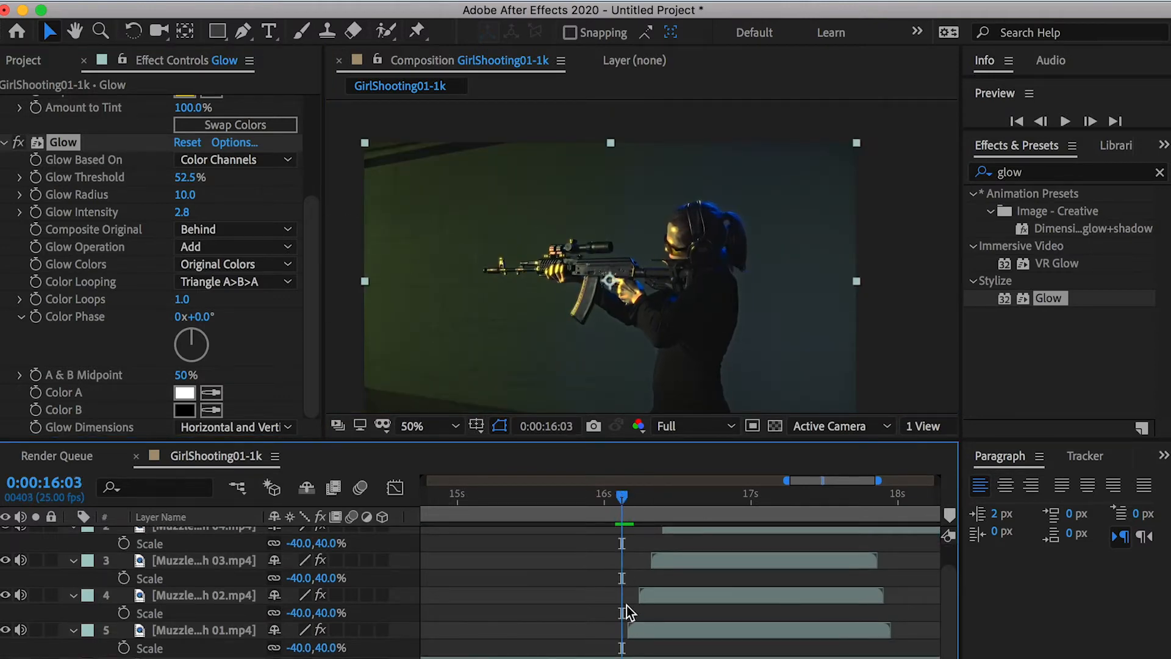
scroll(628, 580, "up", 1)
left_click(629, 536)
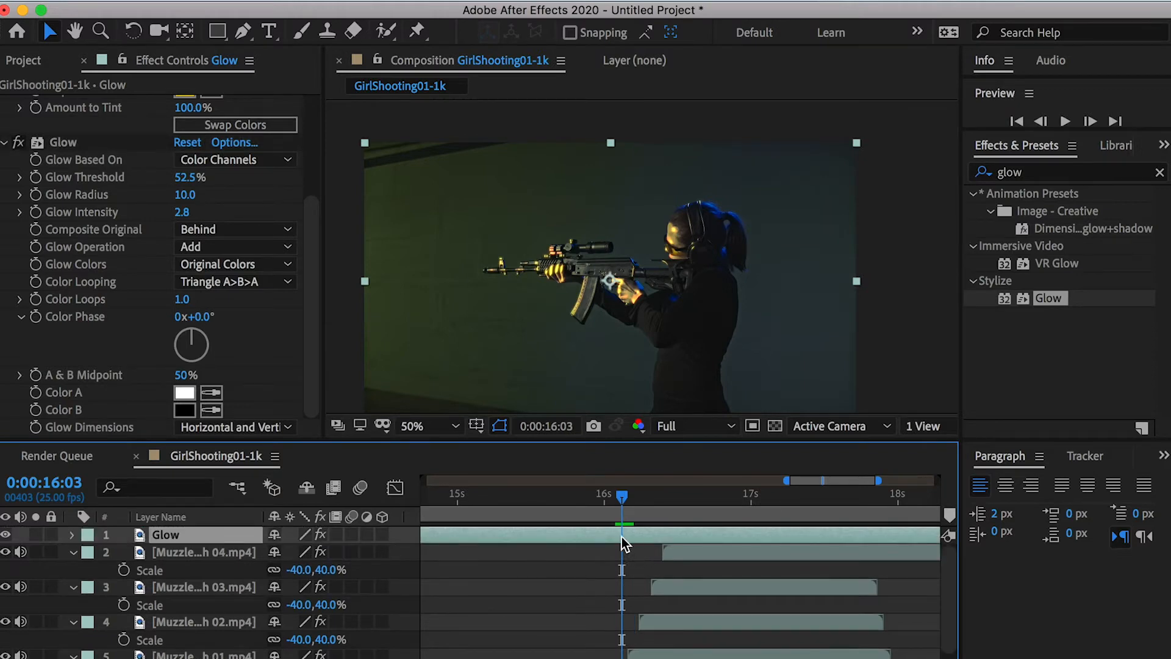
key("t")
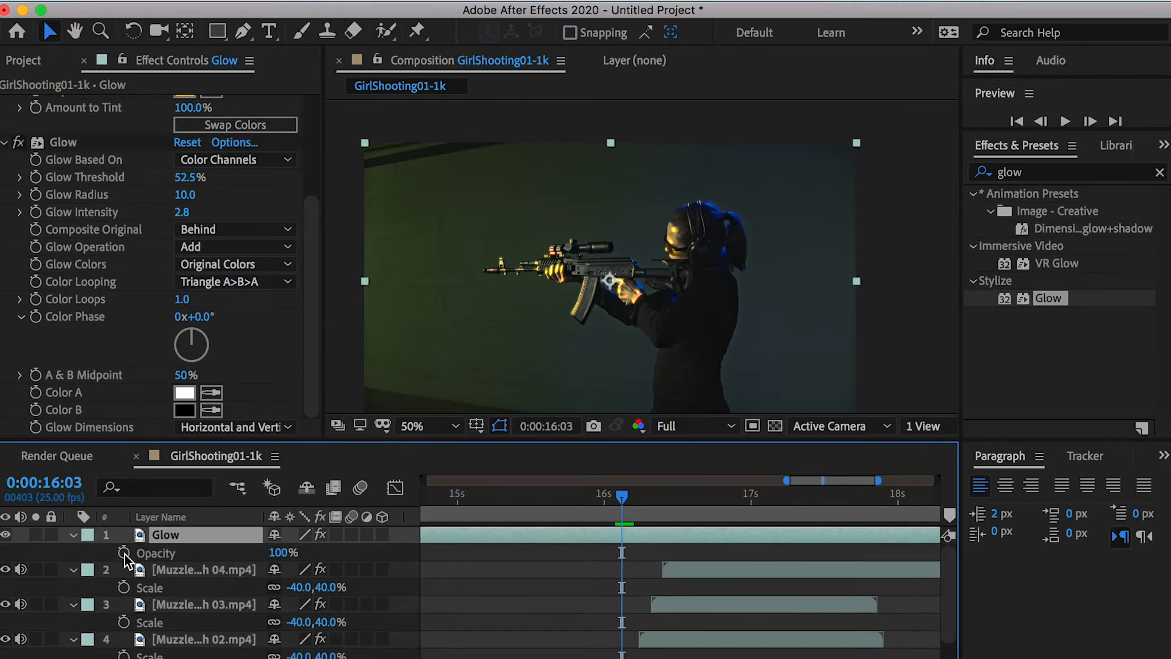
left_click(123, 553)
left_click(277, 552)
type("0")
key("Return")
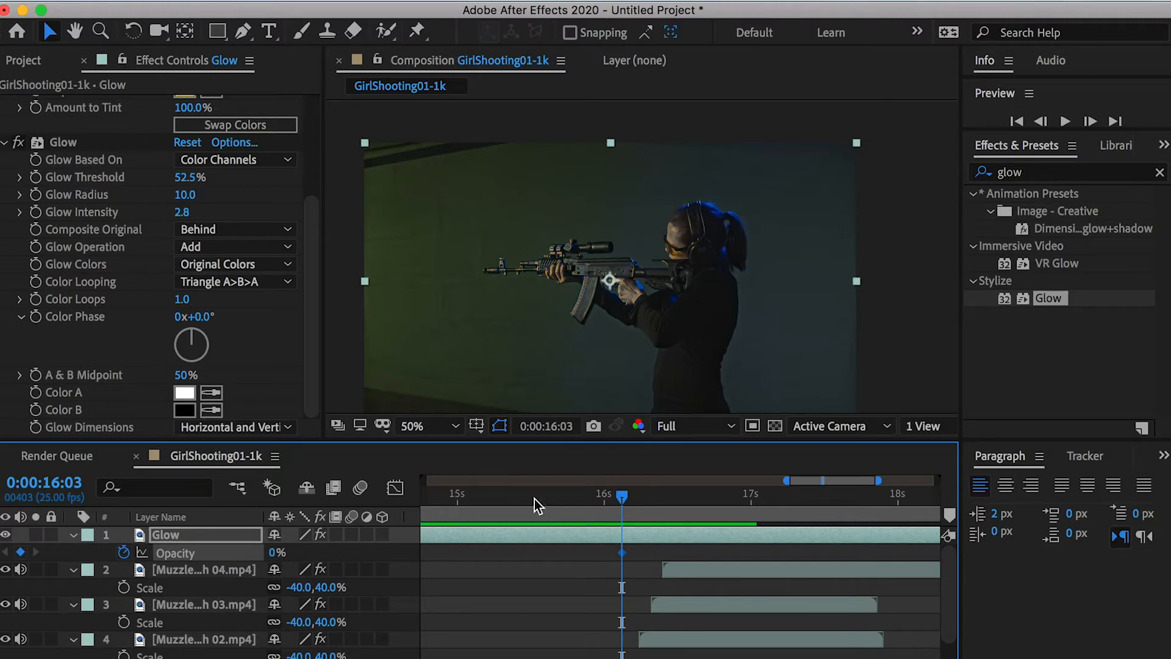
left_click_drag(624, 493, 628, 494)
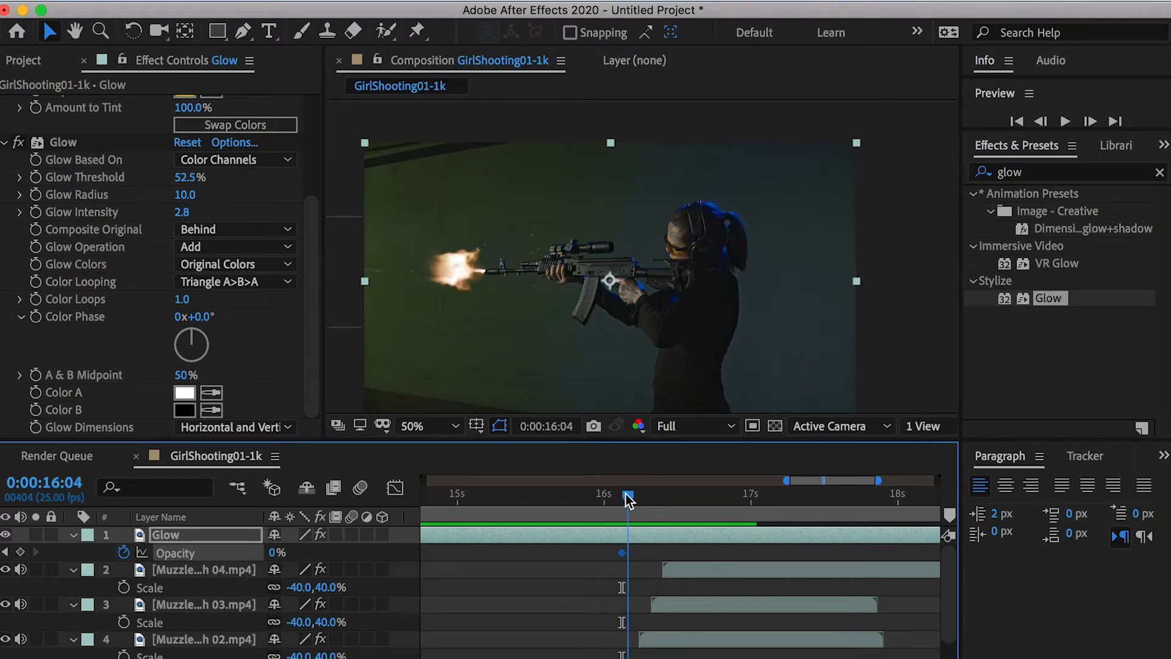
left_click_drag(273, 554, 521, 539)
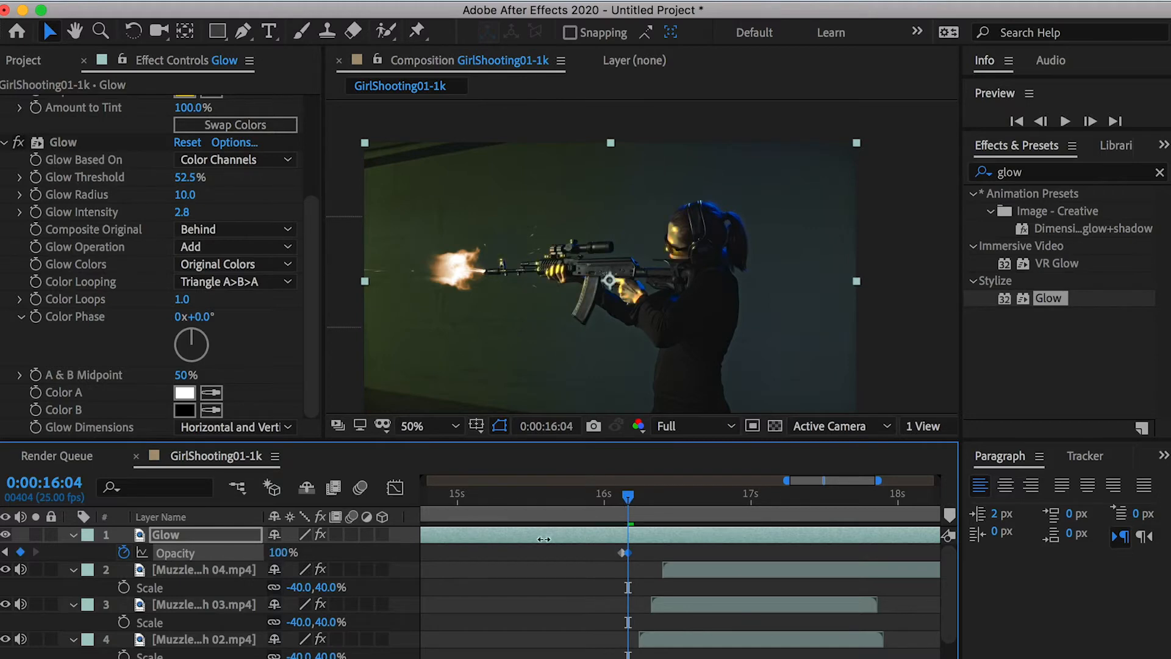
Hold the Glow layer's opacity at 100% with a keyframe on 0:00:16:11 and drop it to 0% one frame further on.
left_click_drag(628, 495, 670, 495)
left_click(21, 552)
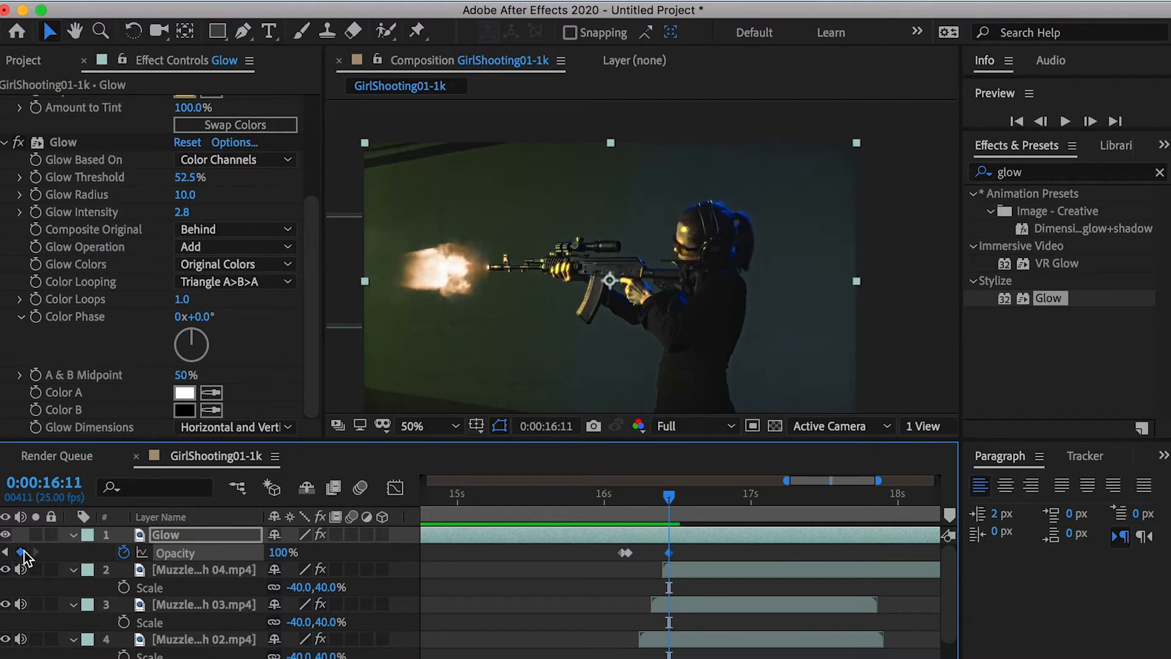
left_click_drag(672, 494, 675, 496)
left_click_drag(272, 553, 18, 552)
Add a 60% opacity keyframe to the Glow layer at 0:00:16:06.
key("=")
mouse_move(676, 496)
left_mouse_down()
mouse_move(634, 496)
mouse_move(682, 495)
left_mouse_up()
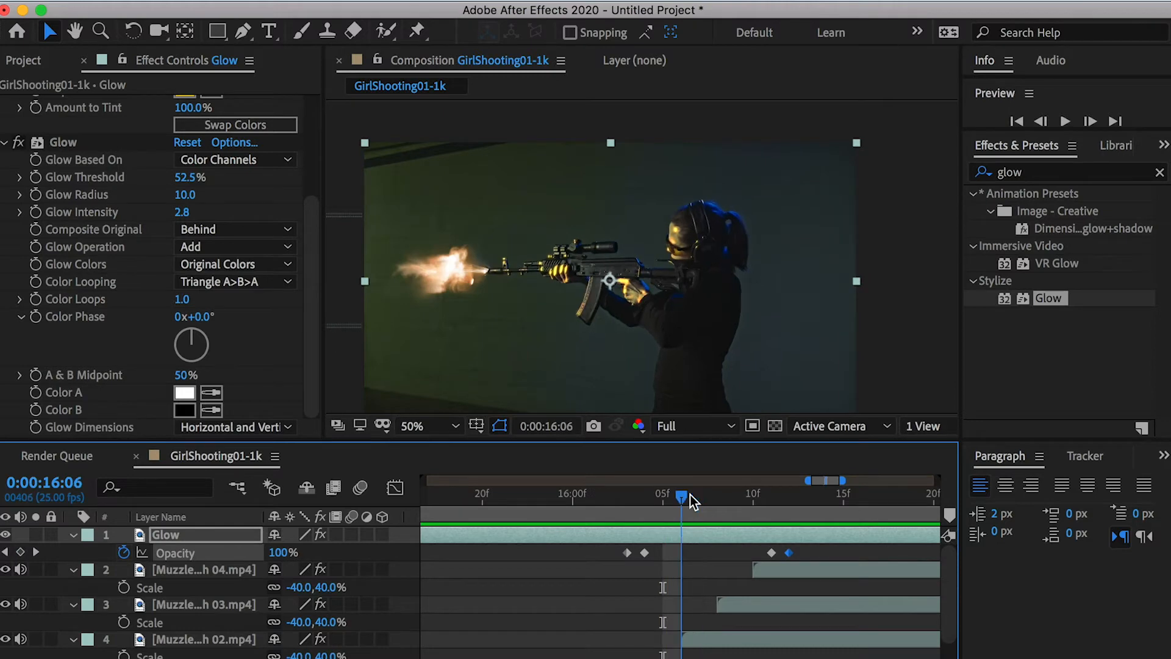
left_click(278, 552)
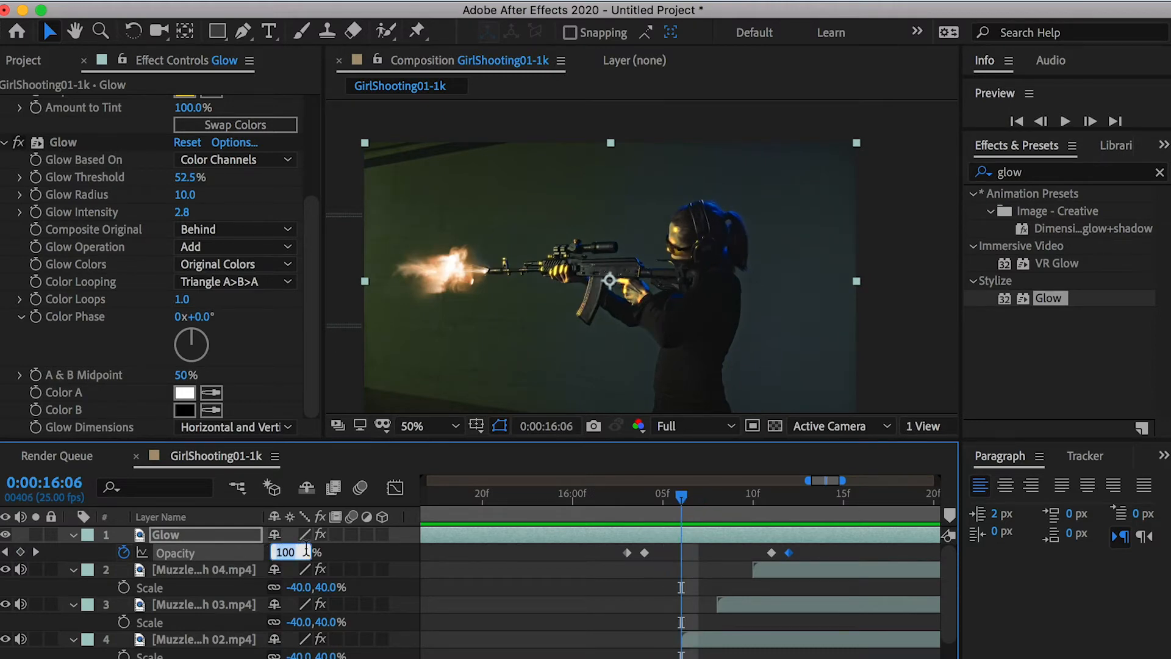
type("60")
key("Return")
Set the Glow layer's opacity to 60% at 0:00:16:04 and to 100% at 0:00:16:06.
left_click_drag(681, 495, 646, 503)
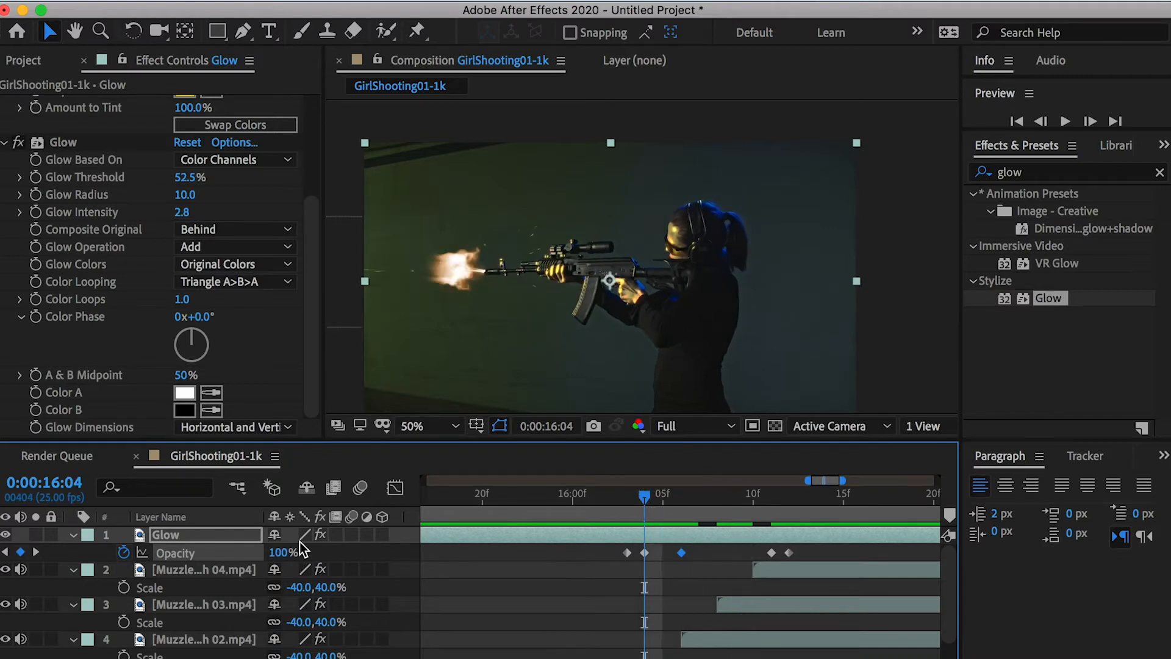
left_click(280, 552)
type("6")
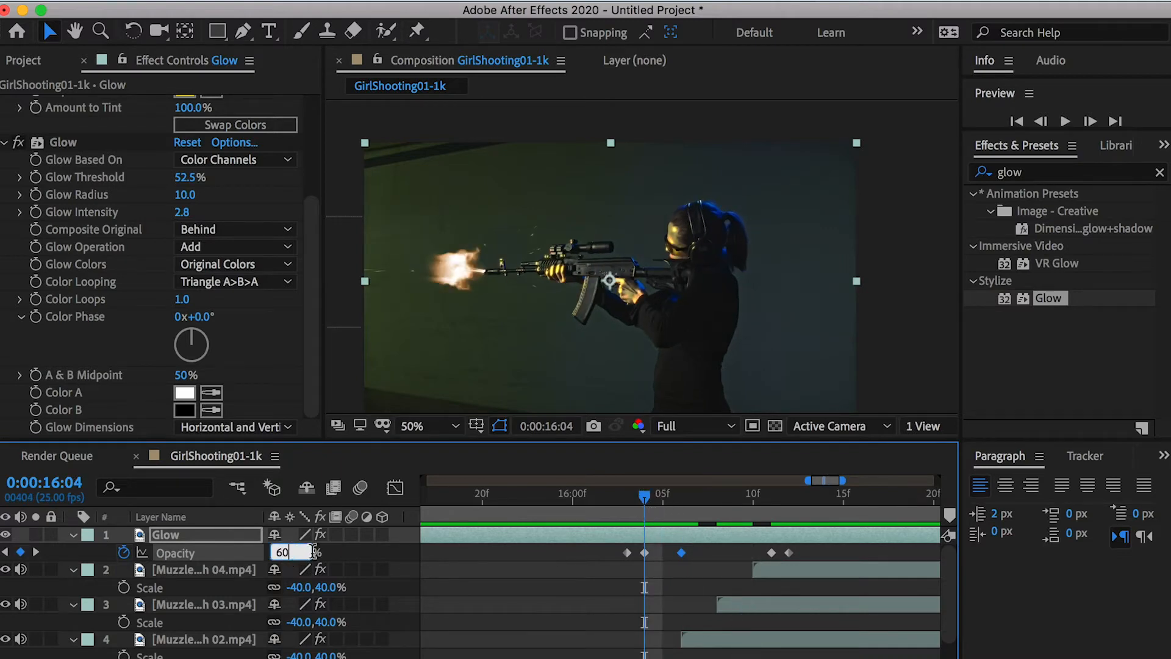
type("0")
key("Return")
left_click(675, 498)
left_click(278, 552)
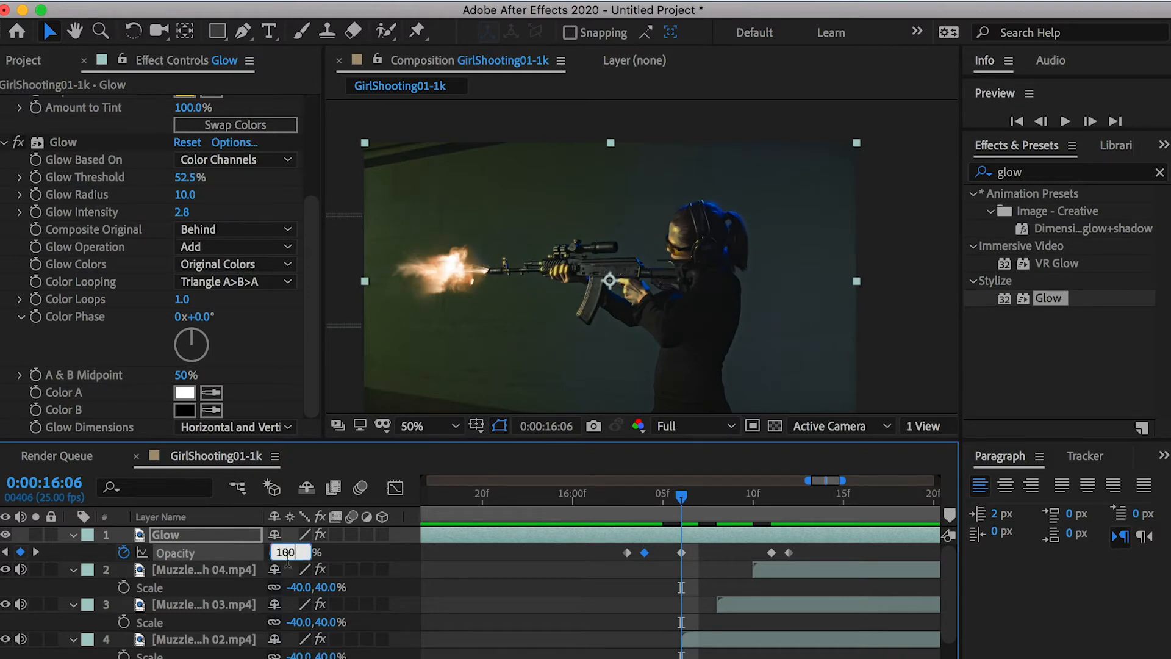
key("Return")
Keyframe the Glow layer's opacity at 60% on 0:00:16:08 and return the playhead to 0:00:16:03.
left_click(730, 497)
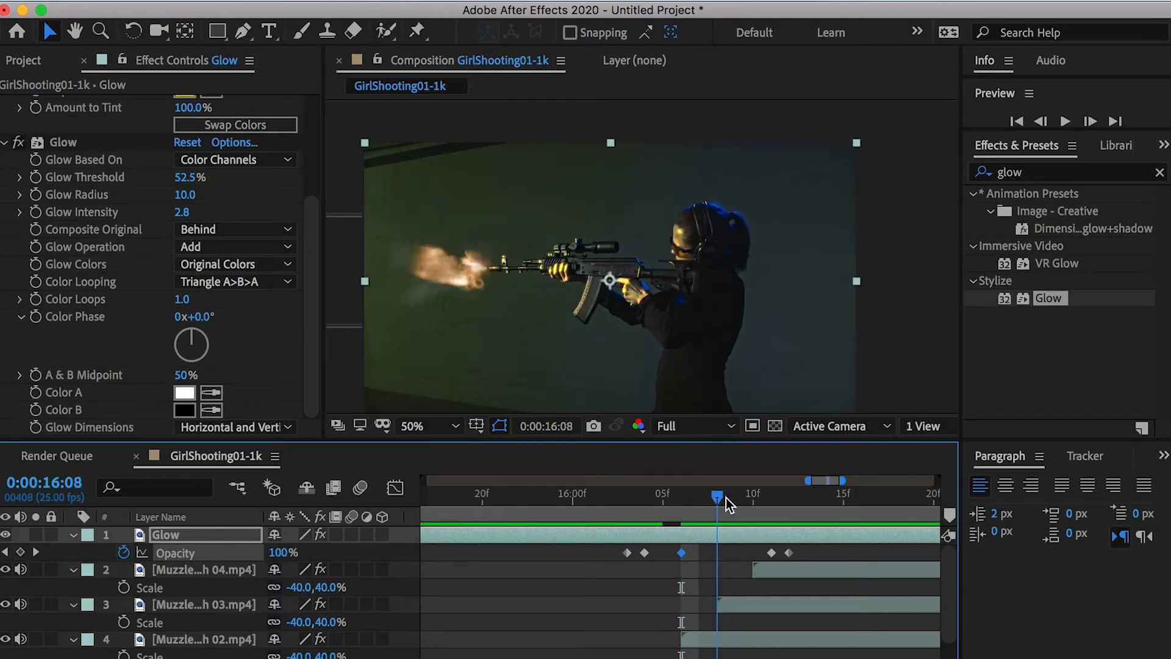
left_click_drag(728, 498, 721, 499)
left_click(283, 551)
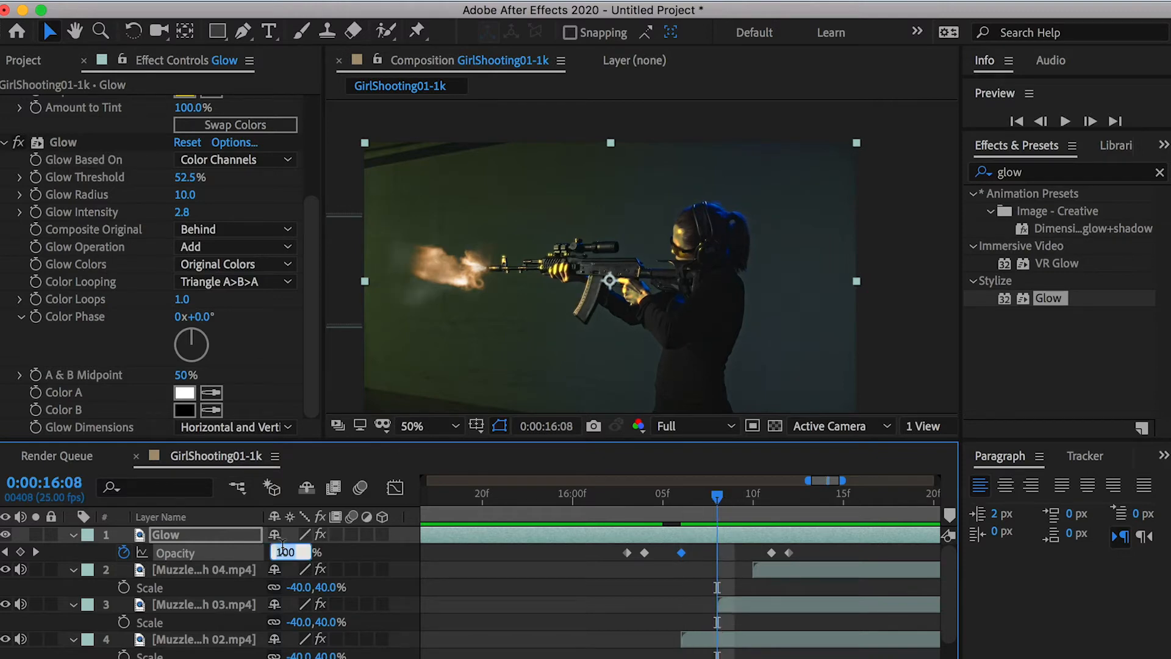
type("60")
key("Return")
left_click_drag(738, 492, 755, 509)
key("Page_Down")
left_click_drag(682, 496, 632, 496)
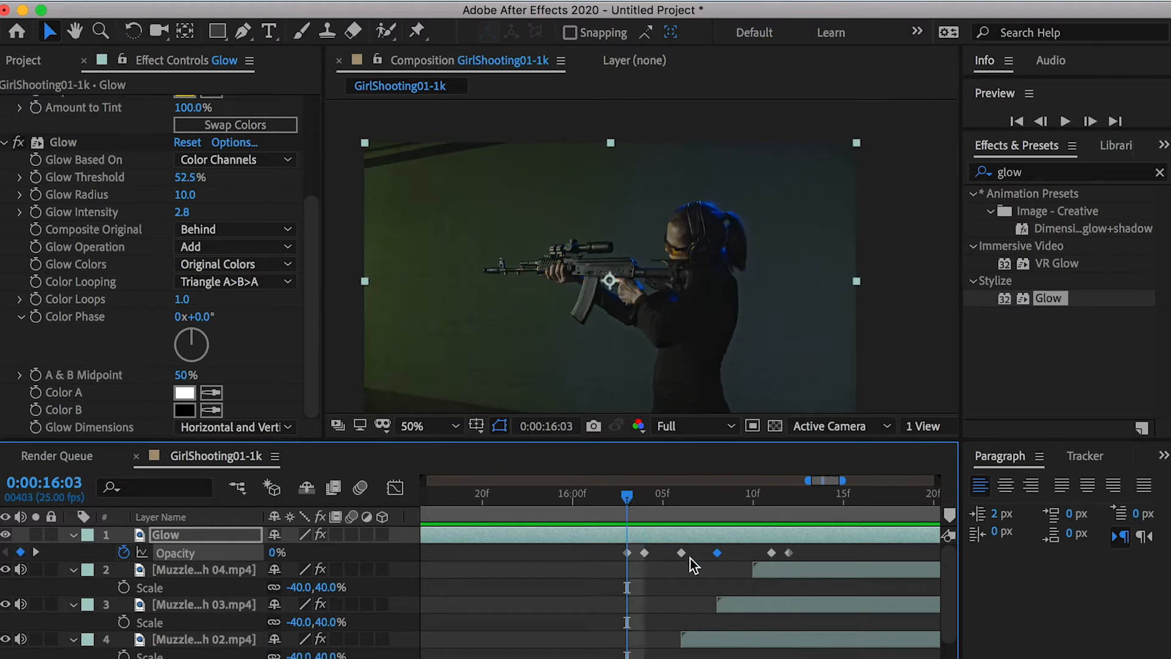
Collapse the expanded properties of the Glow and muzzle flash layers.
left_click(73, 534)
left_click(73, 552)
left_click(74, 569)
left_click(73, 587)
left_click(73, 604)
Create a new adjustment layer above the Glow layer in the GirlShooting01-1k composition.
right_click(104, 647)
mouse_move(244, 430)
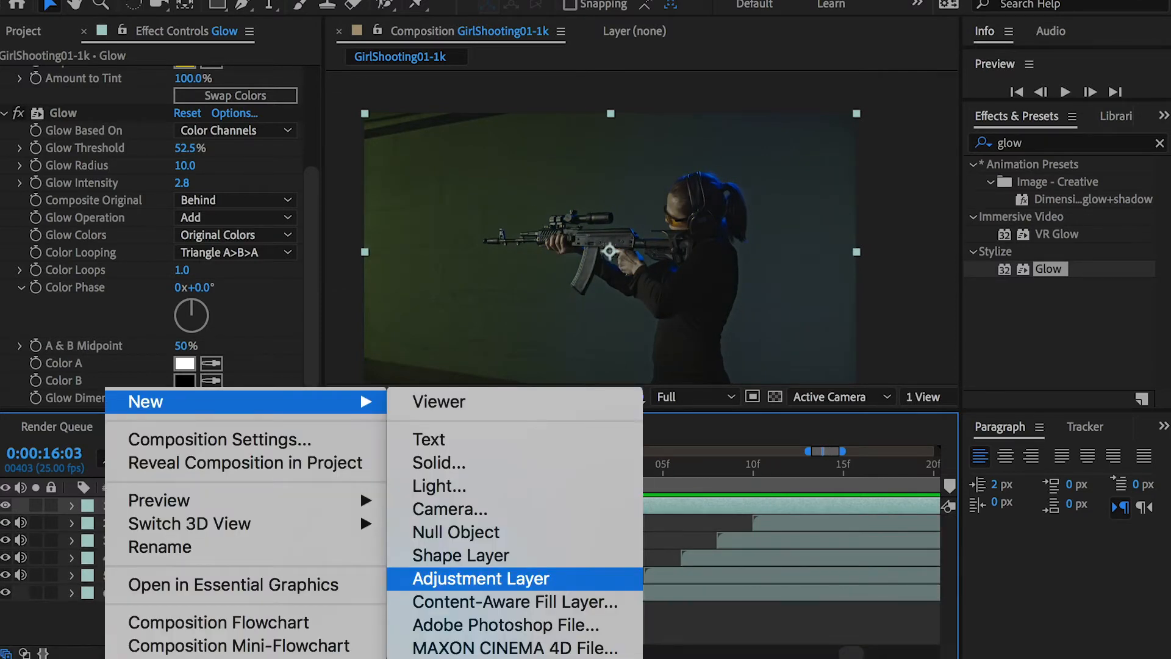
left_click(480, 578)
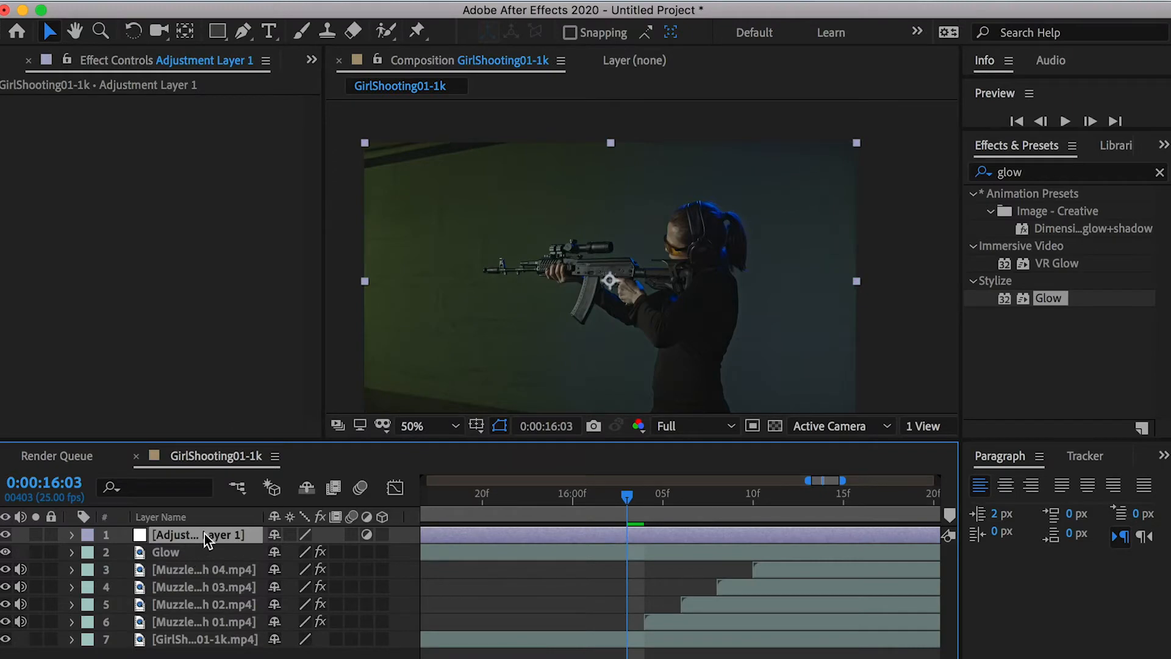
Search the effects for "curv" and apply the Curves effect to the adjustment layer.
left_click(1067, 142)
type("g")
key("BackSpace")
type("curv")
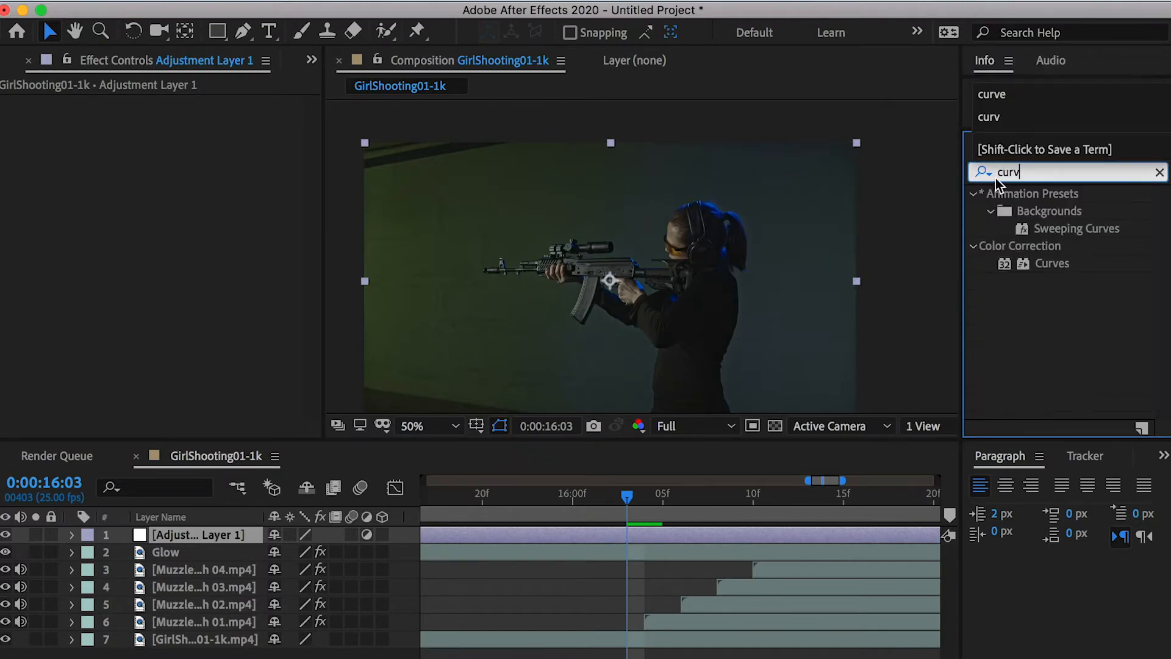
left_click_drag(1079, 264, 562, 533)
Enable keyframing for the adjustment layer's Curves at 0:00:16:03 and reveal the property in the timeline.
mouse_move(630, 501)
left_mouse_down()
mouse_move(645, 503)
mouse_move(634, 505)
left_mouse_up()
left_click(38, 139)
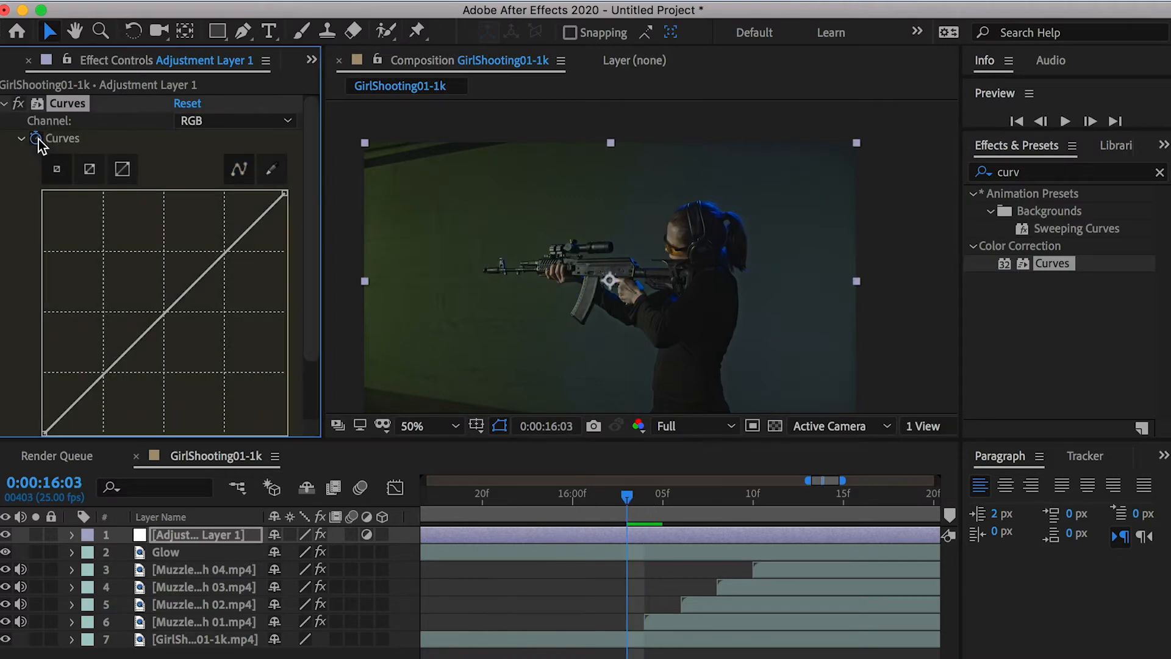
left_click(72, 534)
left_click(91, 553)
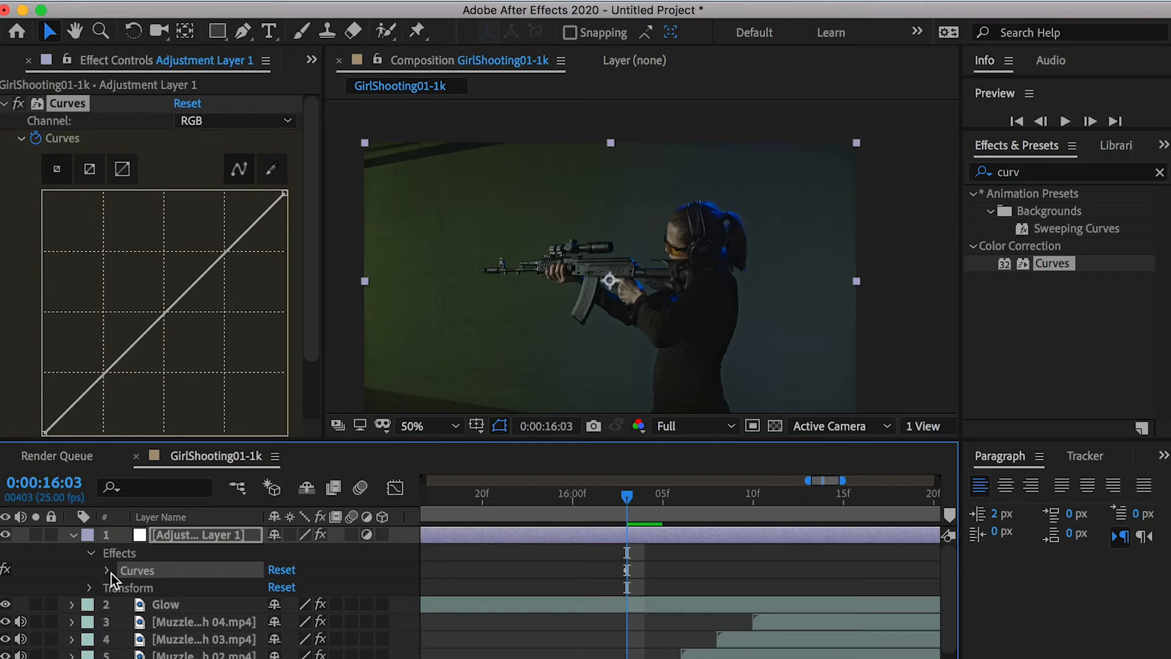
left_click(109, 570)
Keyframe the adjustment layer's Curves with raised RGB and Red curves at 0:00:16:04 and slightly lower ones at 0:00:16:06.
left_click(641, 495)
left_click(20, 587)
left_click_drag(238, 239, 221, 218)
left_click(214, 119)
left_click(214, 161)
left_click_drag(235, 242, 219, 225)
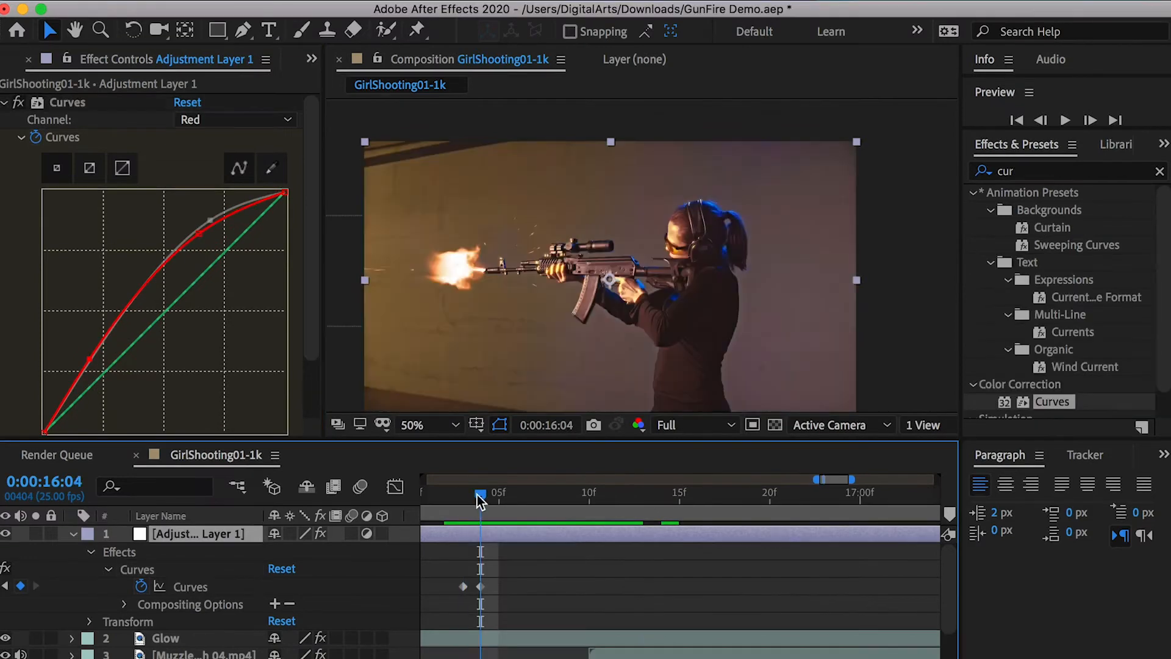
left_click_drag(477, 495, 517, 506)
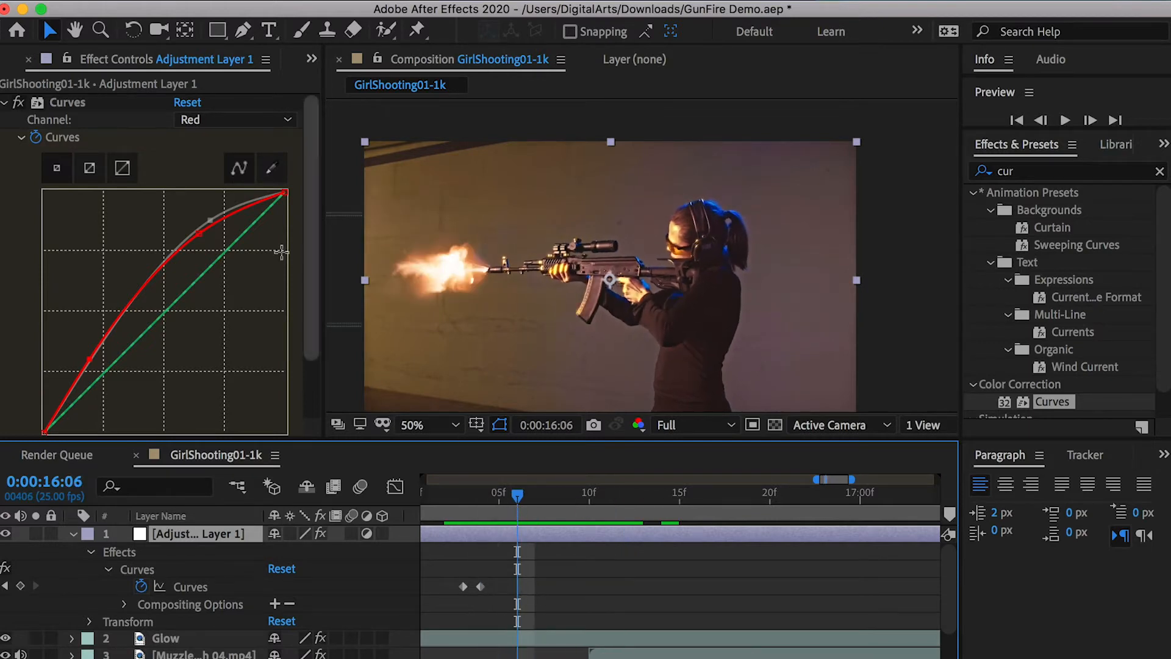
mouse_move(199, 234)
left_mouse_down()
mouse_move(209, 252)
mouse_move(214, 222)
left_mouse_up()
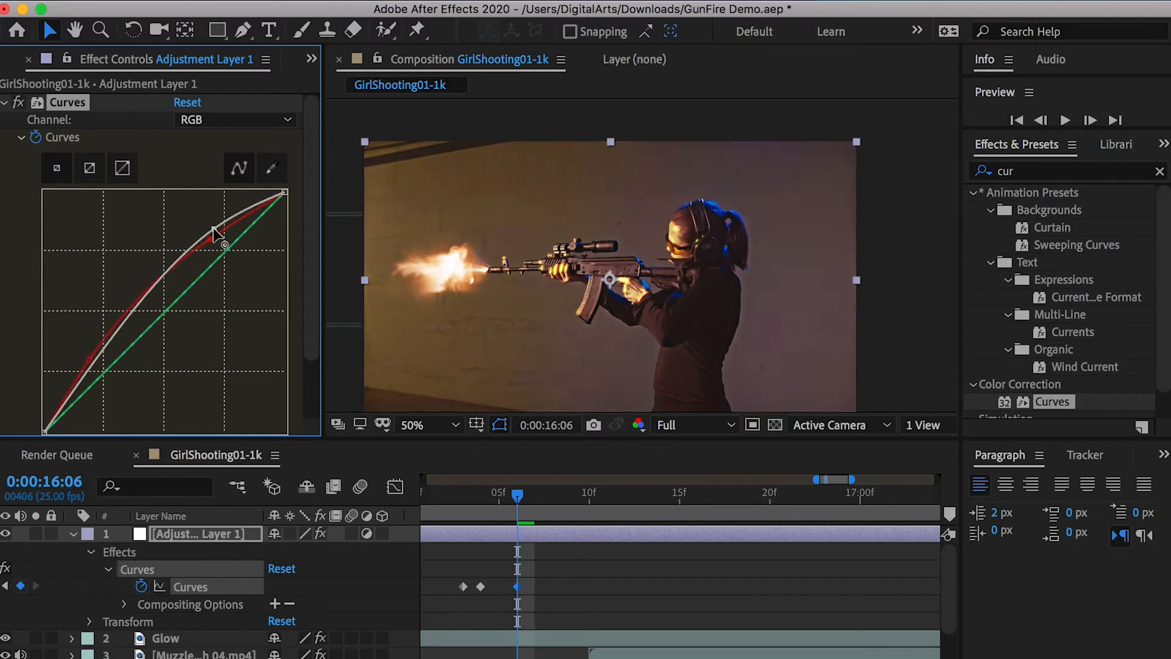
Copy the 0:00:16:04 Curves keyframe to 0:00:16:08 and raise its Red and Green curves slightly.
left_click_drag(517, 495, 553, 495)
left_click_drag(471, 578, 504, 604)
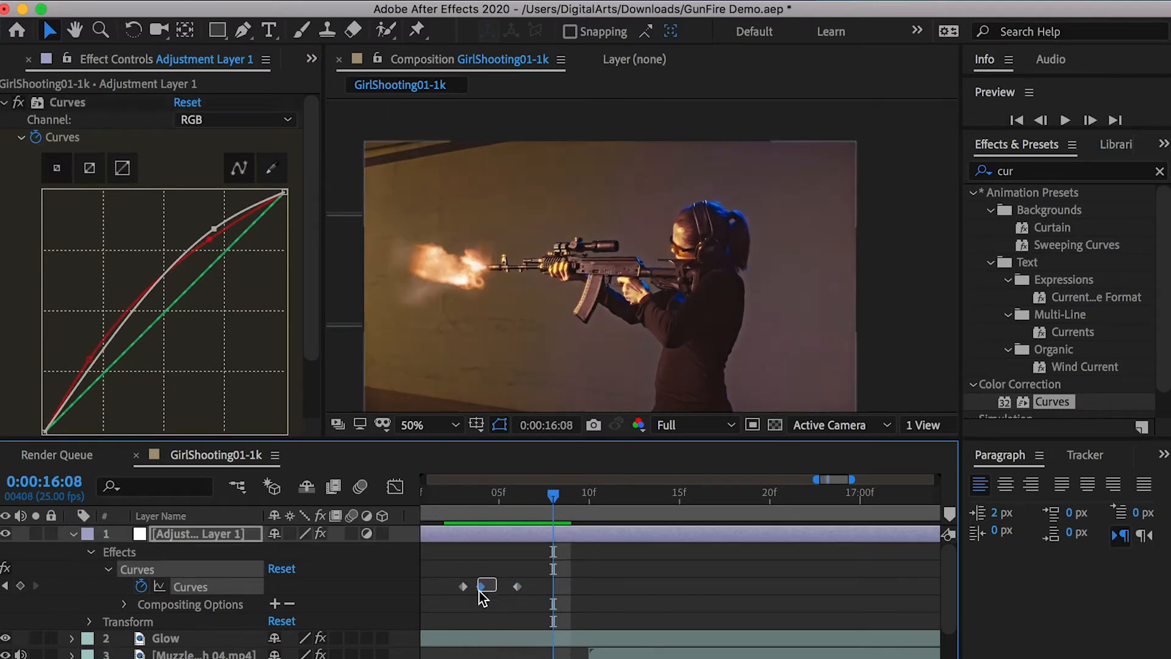
key("super+c")
key("super+v")
mouse_move(206, 235)
left_mouse_down()
mouse_move(194, 232)
mouse_move(211, 251)
left_mouse_up()
left_click(221, 258)
Paste a copy of the 0:00:16:06 Curves keyframe at 0:00:16:10 and move it to 0:00:16:11.
left_click_drag(556, 494, 592, 494)
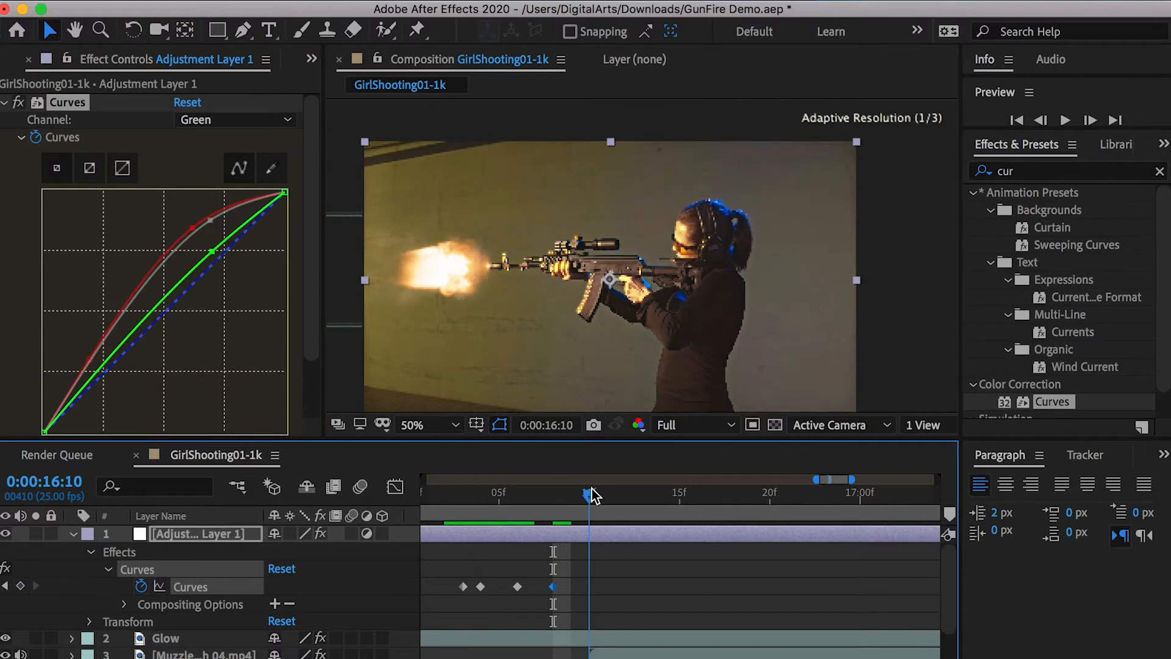
left_click_drag(529, 573, 511, 593)
key("super+c")
key("super+v")
mouse_move(591, 494)
left_mouse_down()
mouse_move(628, 494)
mouse_move(613, 490)
left_mouse_up()
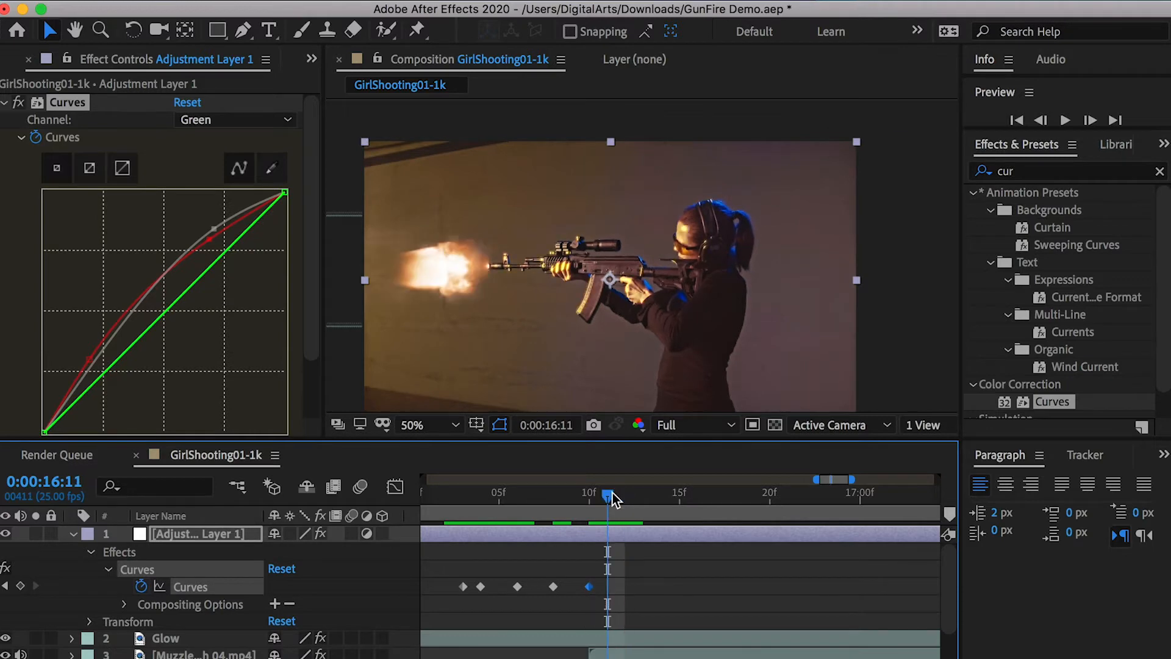
left_click_drag(590, 585, 607, 586)
Copy the neutral 0:00:16:03 Curves keyframe to 0:00:16:12 and preview the flicker from before the first shot.
left_click_drag(607, 495, 624, 494)
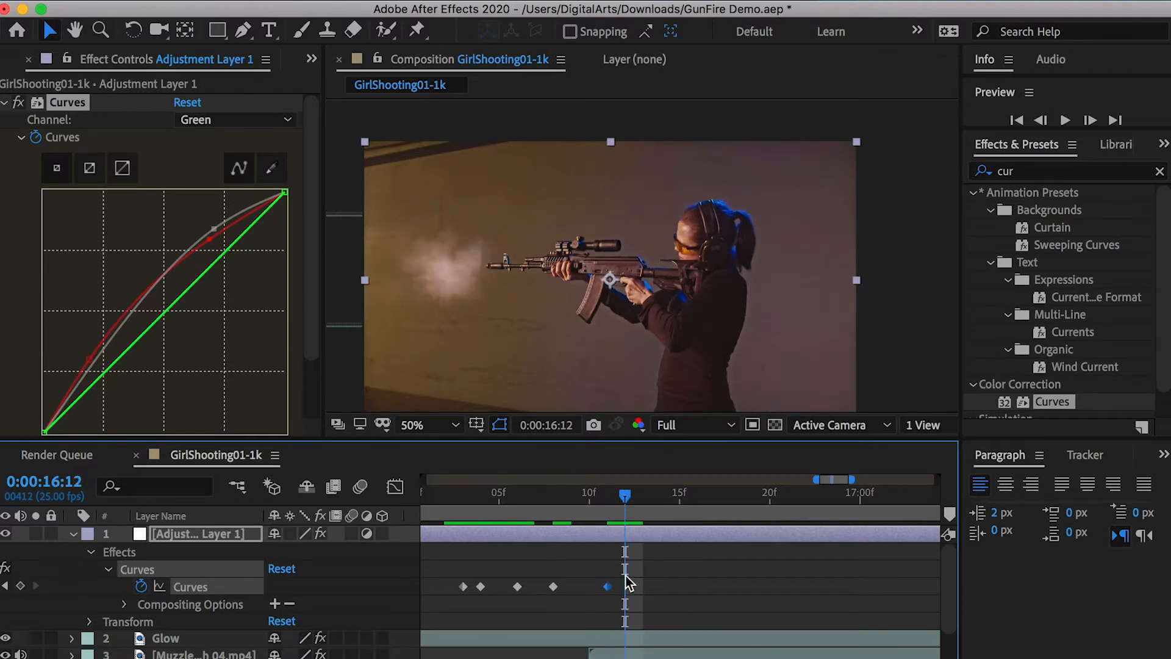
left_click(462, 586)
key("cmd+c")
key("cmd+v")
left_click_drag(620, 491, 451, 500)
key("space")
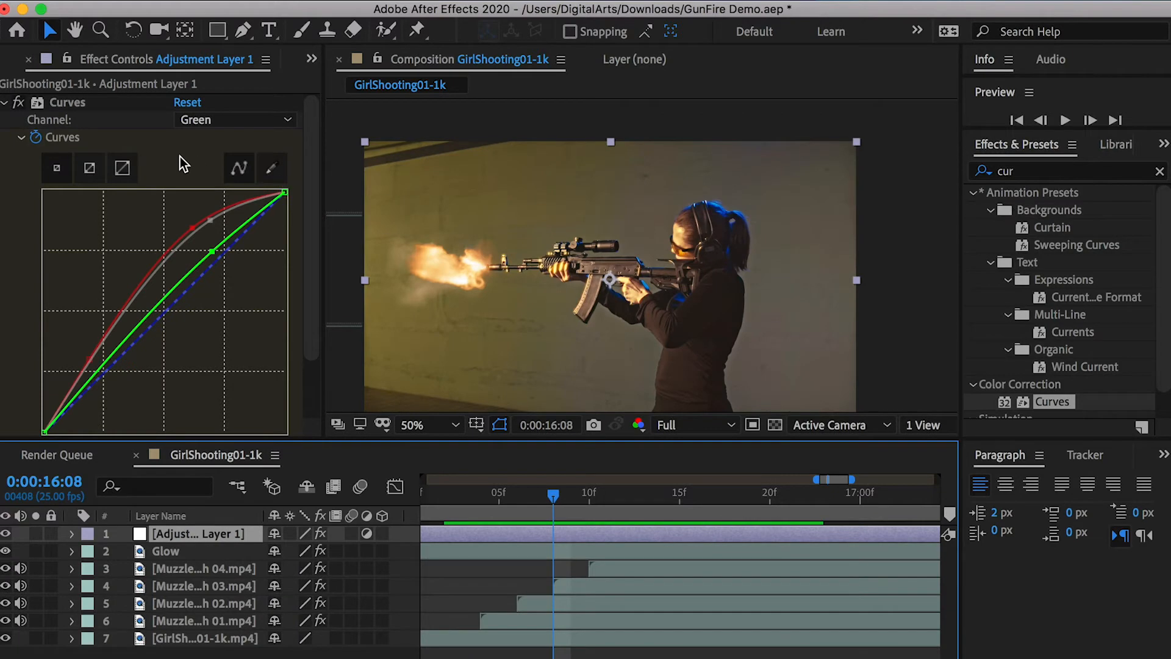
Create a 1920 x 1080 black solid layer and rename it "BulletShell Generator1".
left_click(28, 60)
right_click(158, 641)
mouse_move(190, 637)
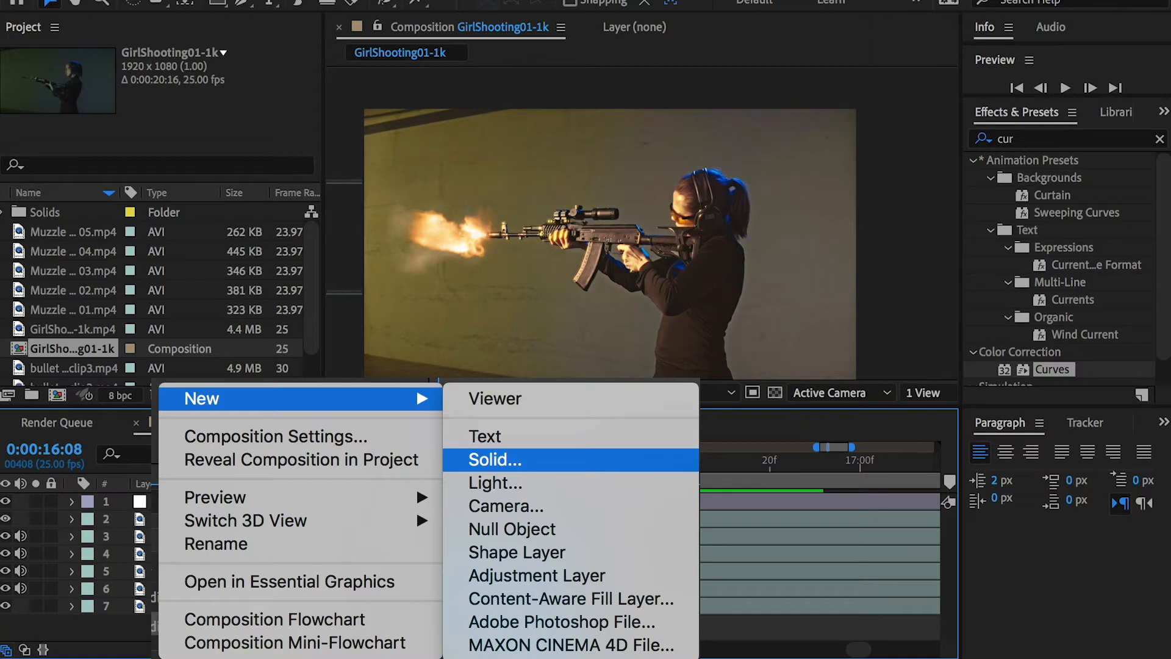
left_click(495, 459)
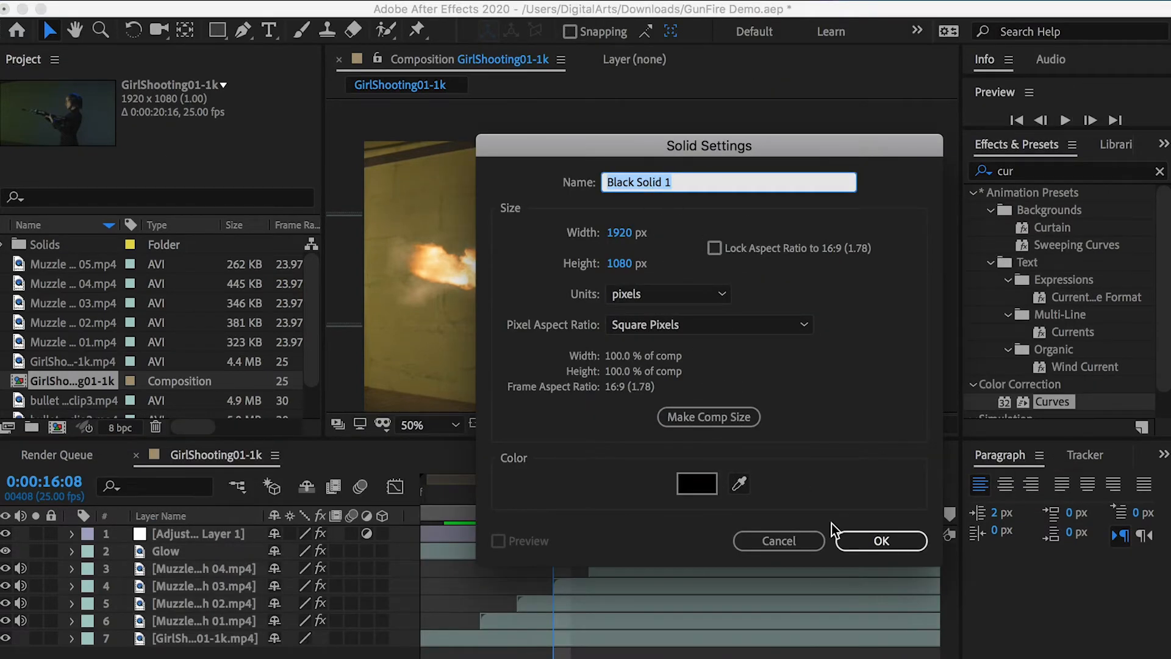
left_click(866, 541)
key("Return")
type("BulletSheell")
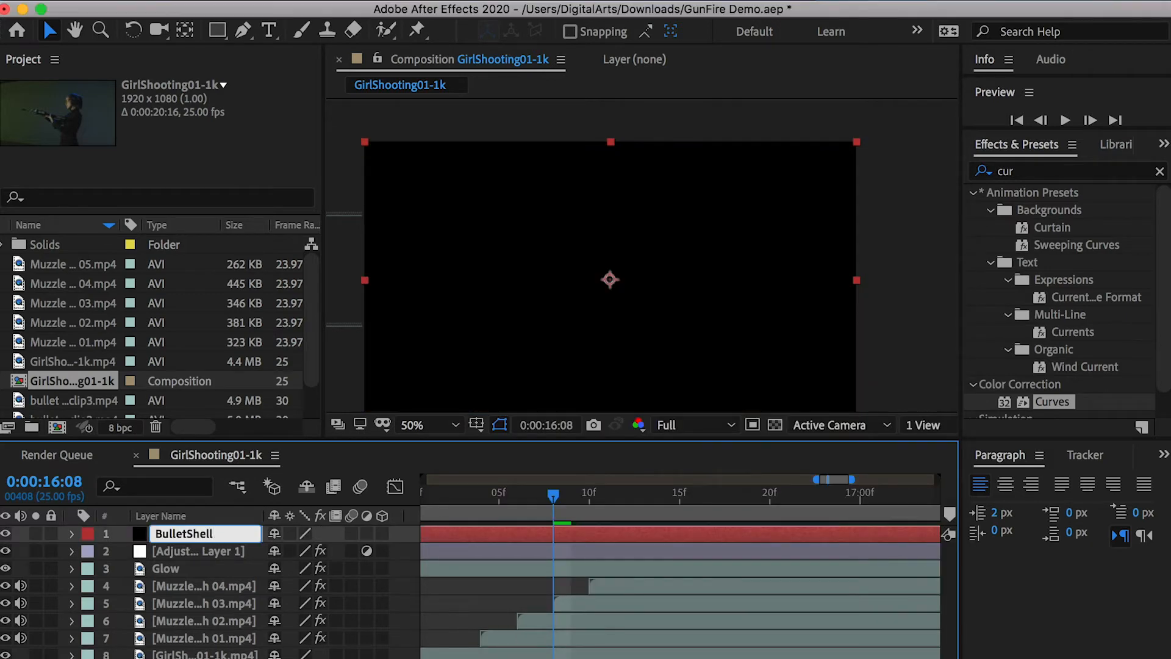
type(" Generator1")
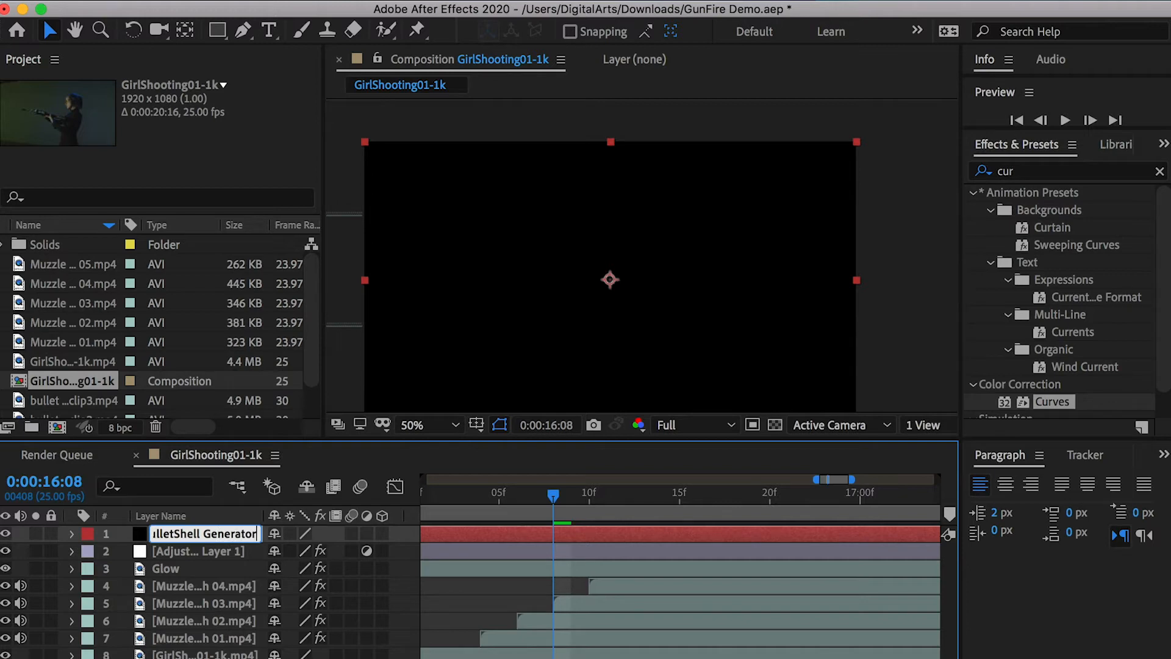
key("Return")
Search the effects for "part" and apply CC Particle World to the BulletShell Generator1 layer.
left_click(1039, 176)
key("BackSpace")
key("BackSpace")
key("BackSpace")
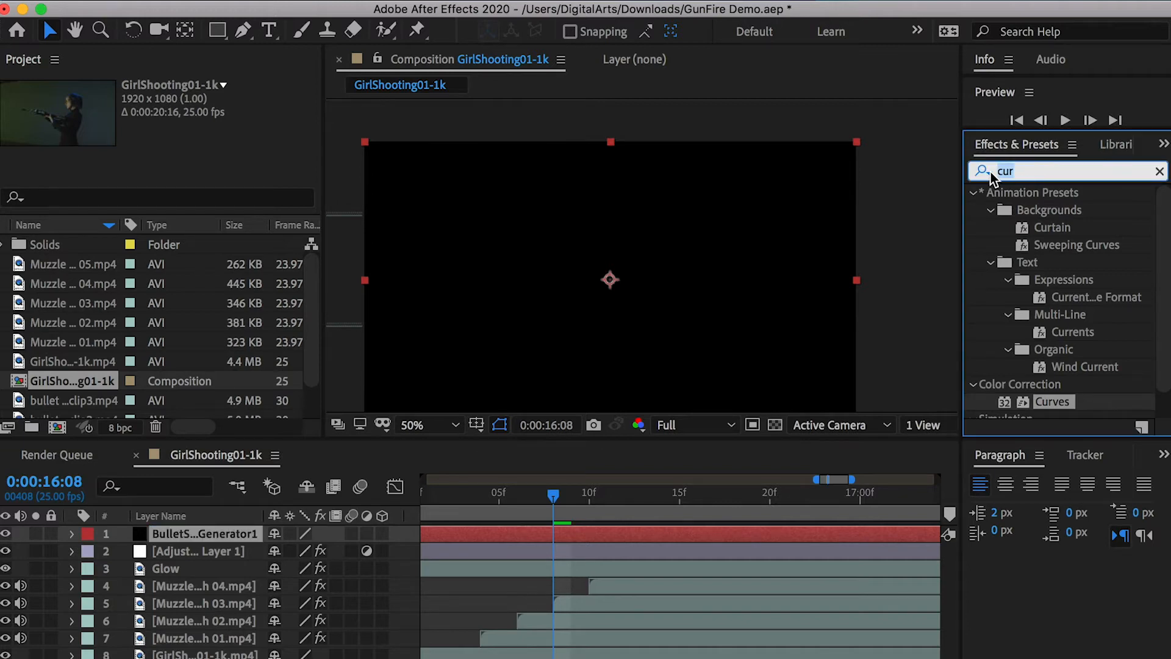
type("part")
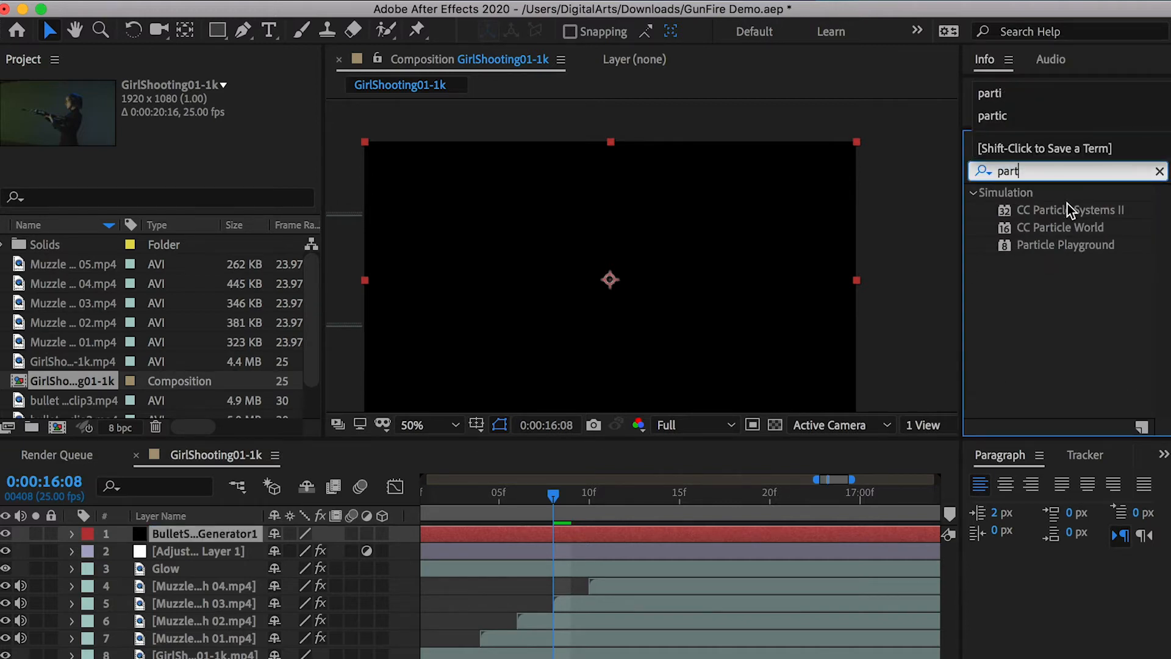
left_click_drag(1060, 228, 210, 534)
Preview the default particle emission from 0:00:16:03.
left_click(515, 493)
left_click_drag(515, 494, 463, 496)
key("space")
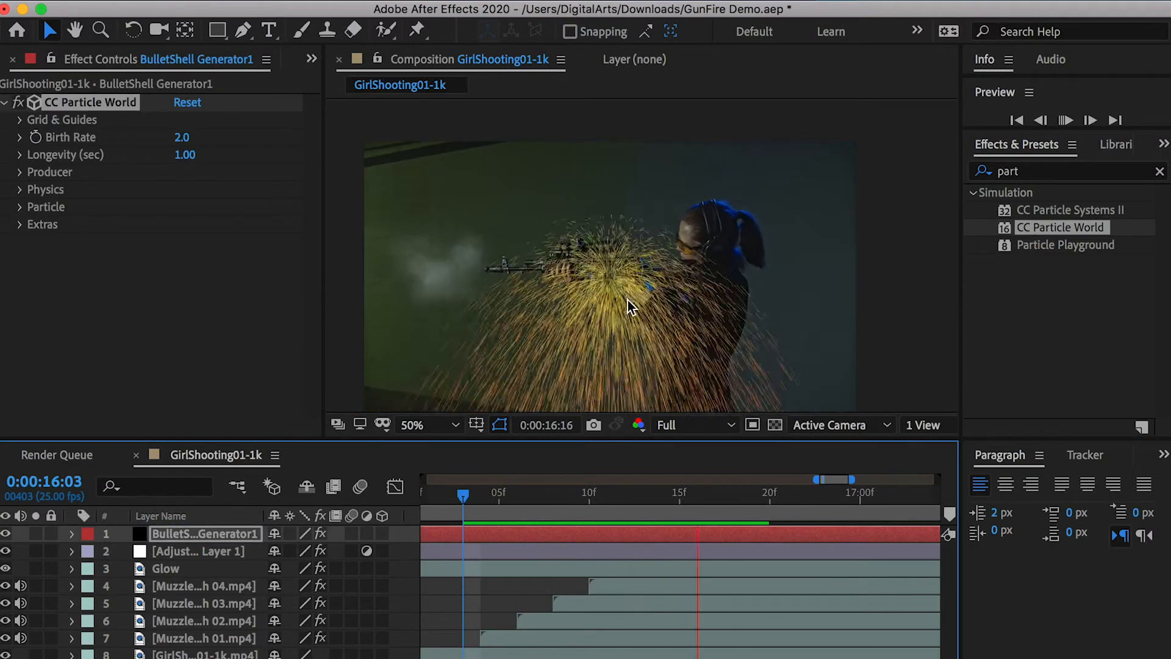
key("space")
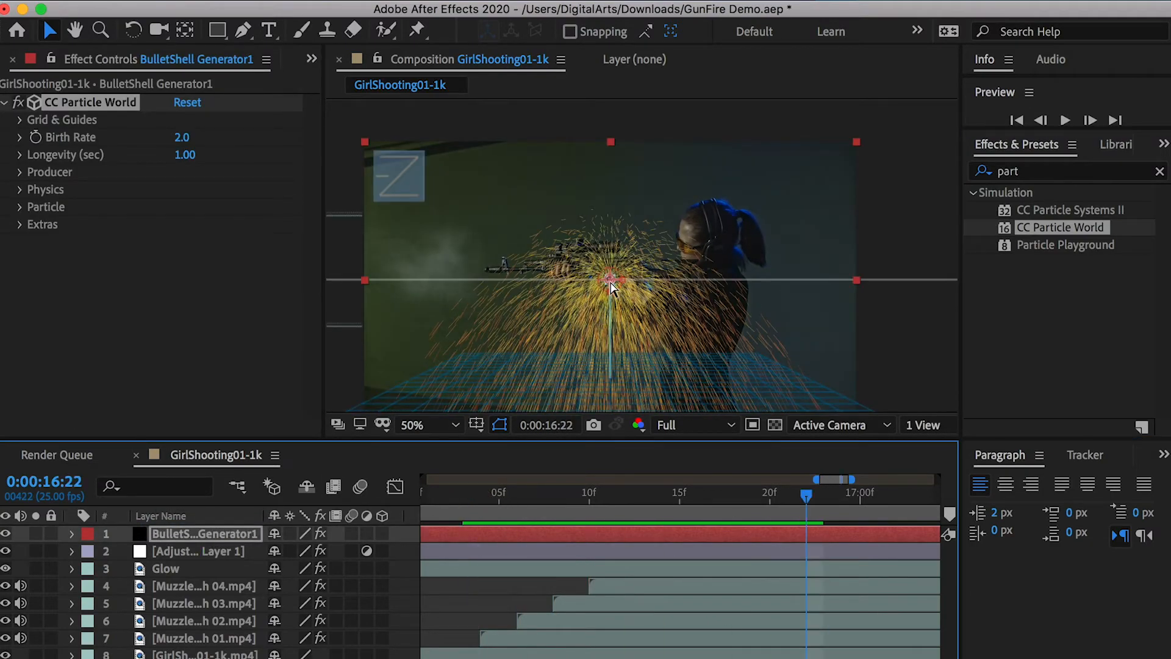
Create a new composition from the bullet shell clip1.mp4 footage.
left_click(12, 59)
scroll(92, 381, "down", 2)
left_click(79, 400)
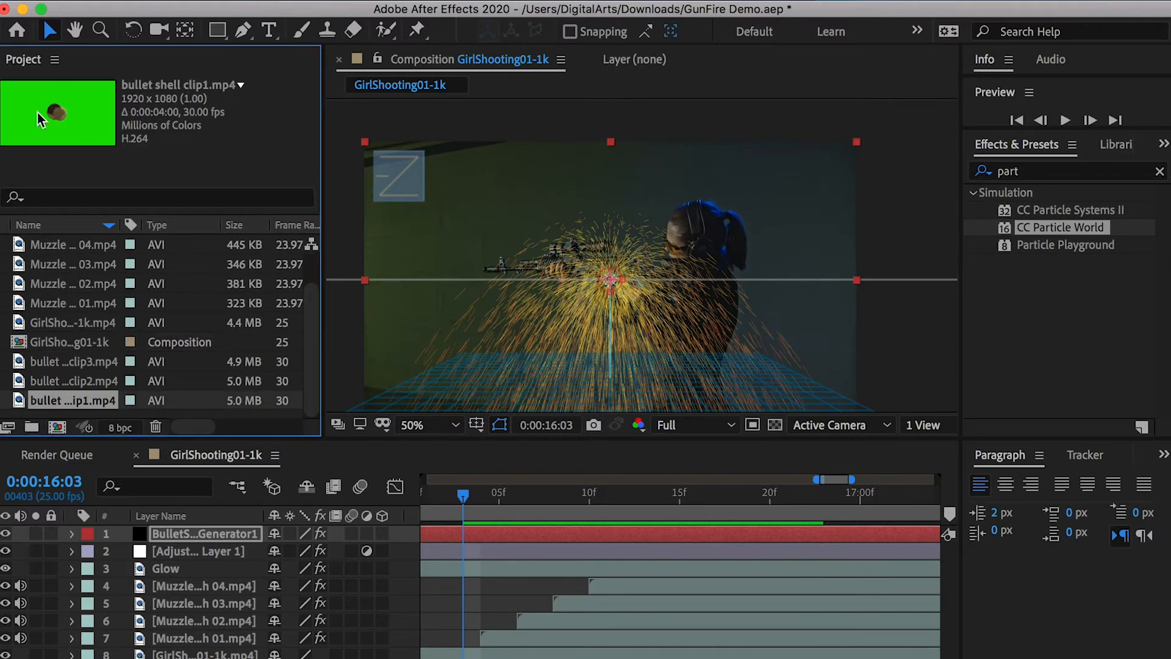
left_click_drag(71, 403, 57, 426)
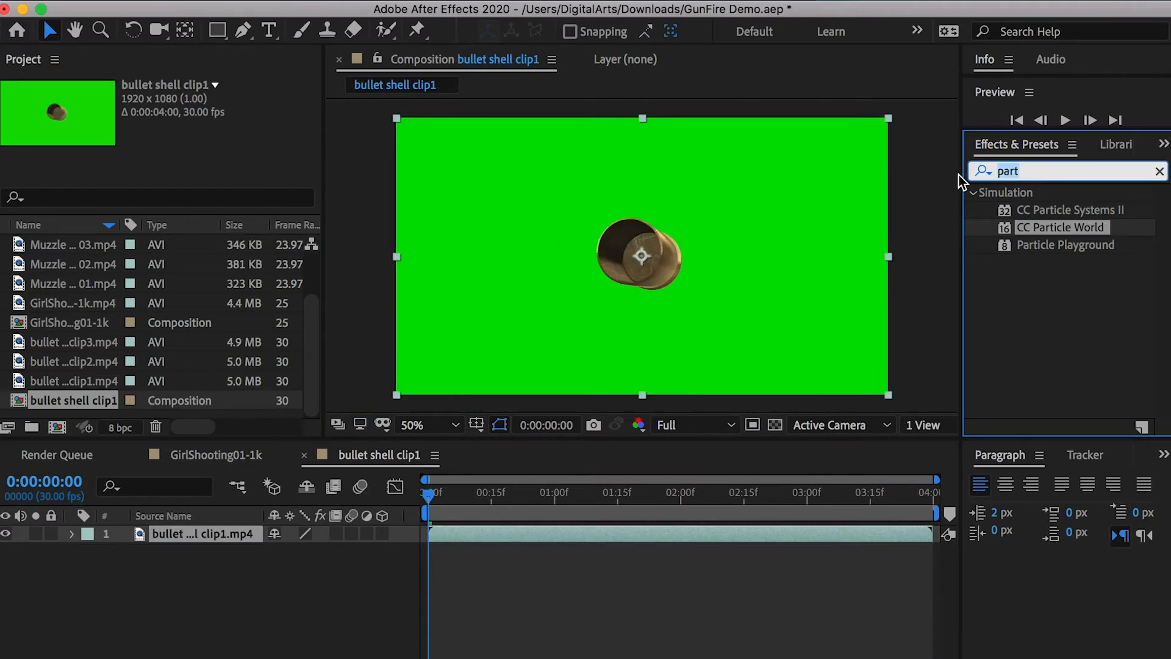
Apply Keylight (1.2) to the bullet shell clip and sample its green background as the Screen Colour.
left_click(979, 172)
type("keyli")
left_click_drag(1037, 262, 216, 531)
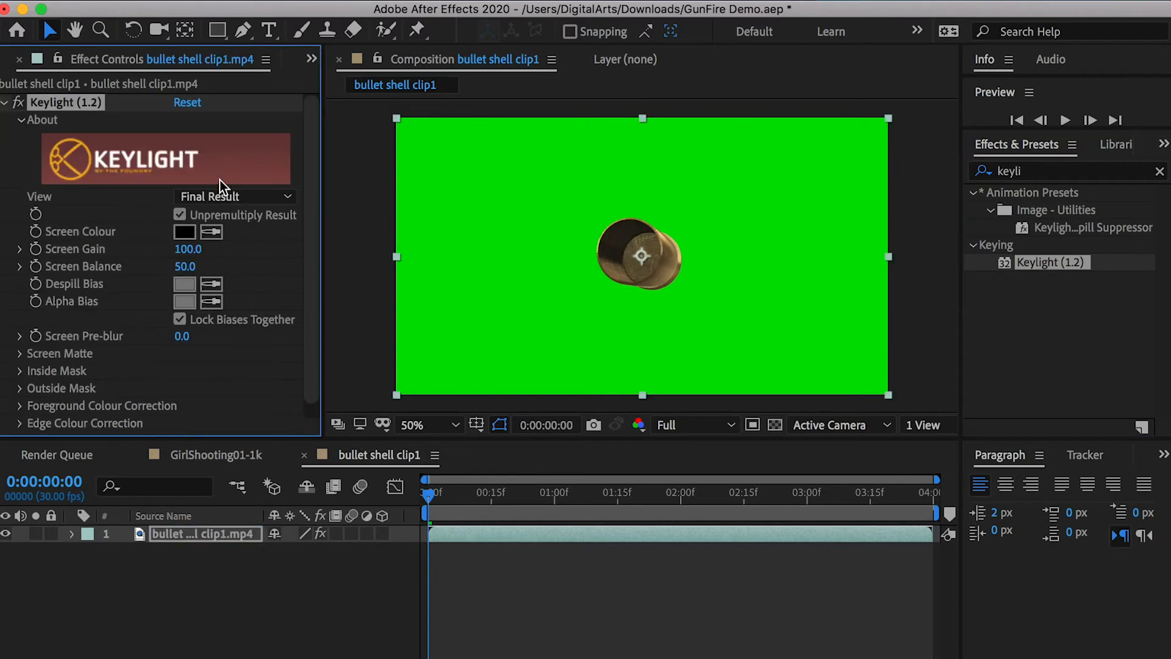
left_click(474, 137)
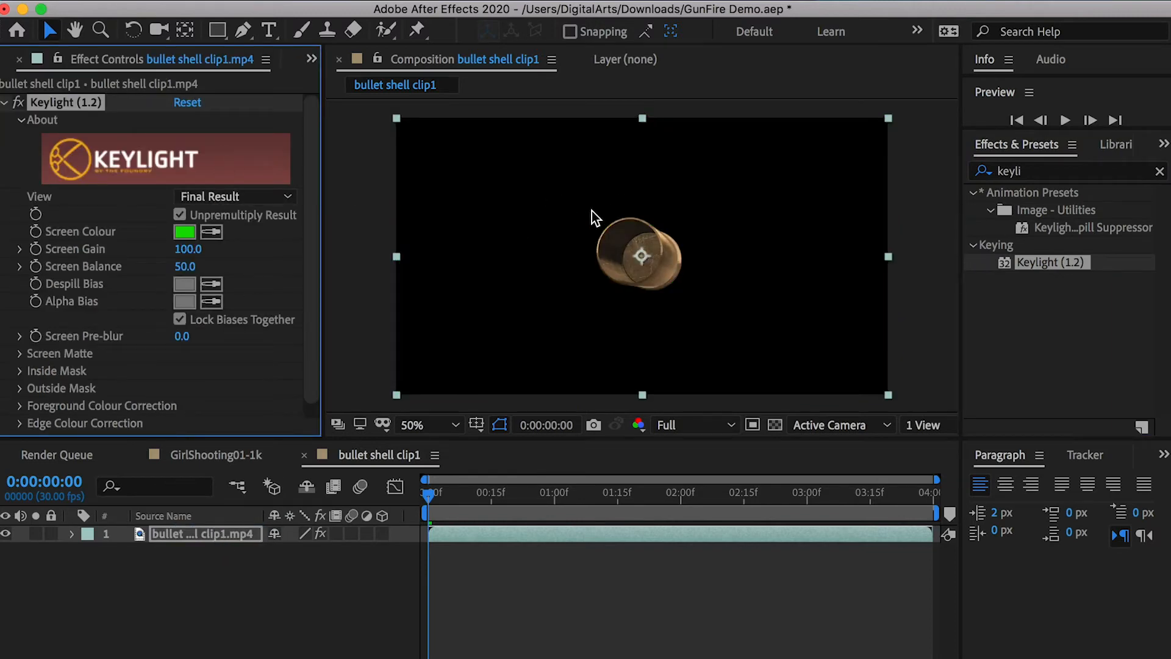
Add the bullet shell clip1 composition as the top layer of GirlShooting01-1k, check it at 0:00:01:13, and hide it.
left_click(19, 59)
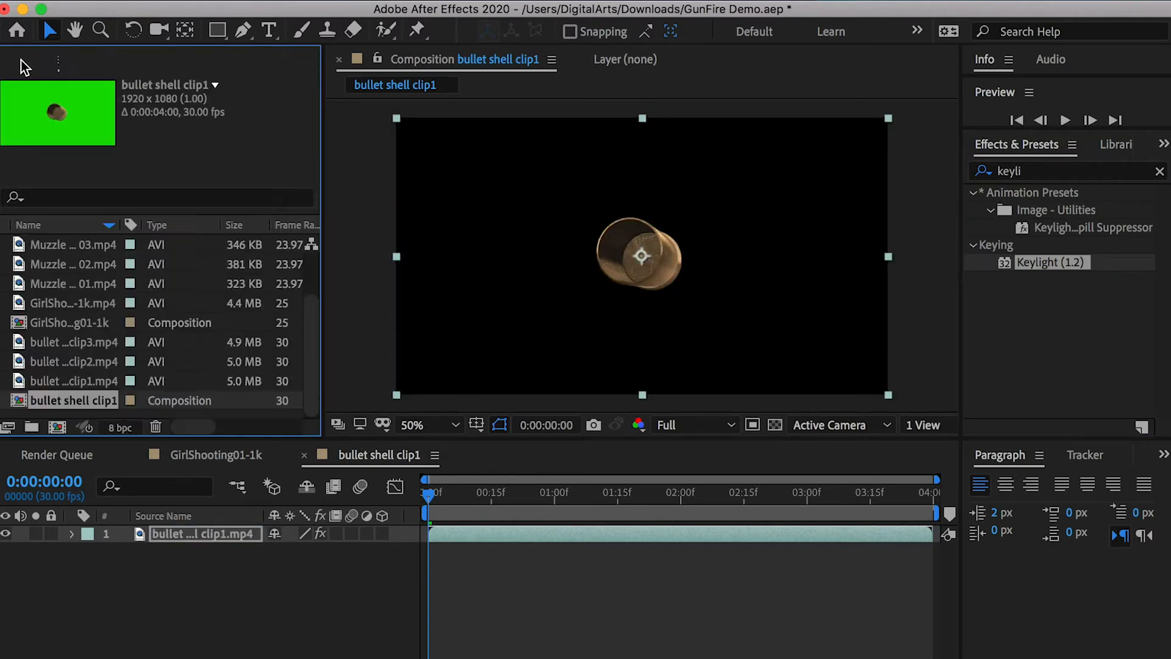
left_click(305, 455)
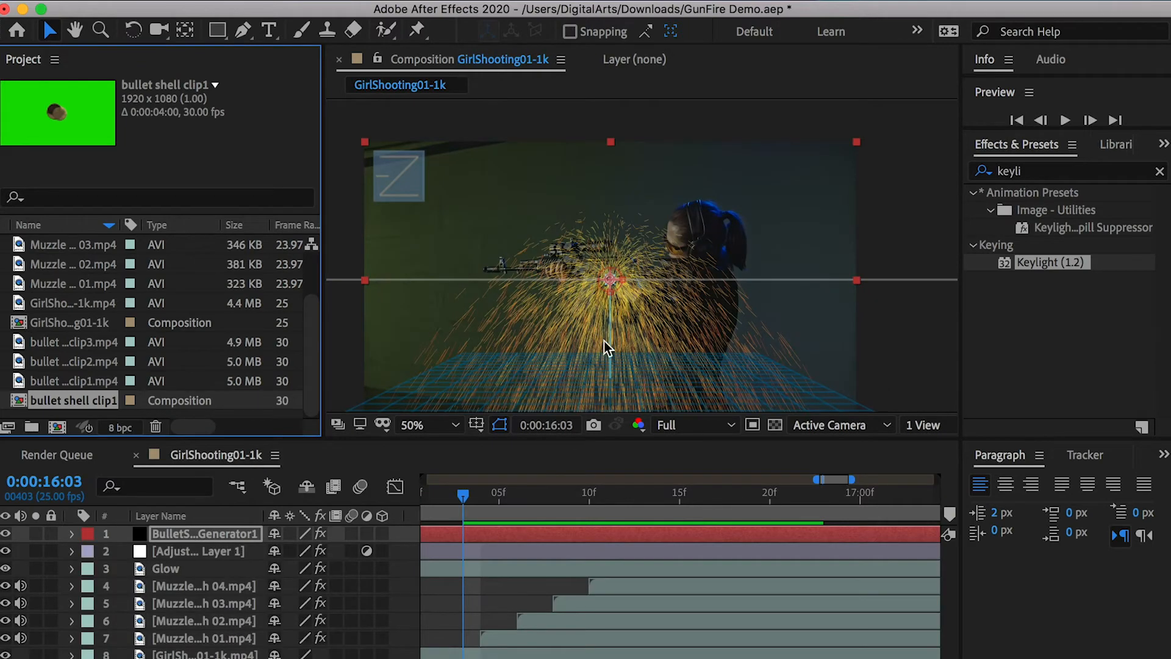
left_click_drag(56, 399, 157, 532)
left_click_drag(815, 479, 423, 481)
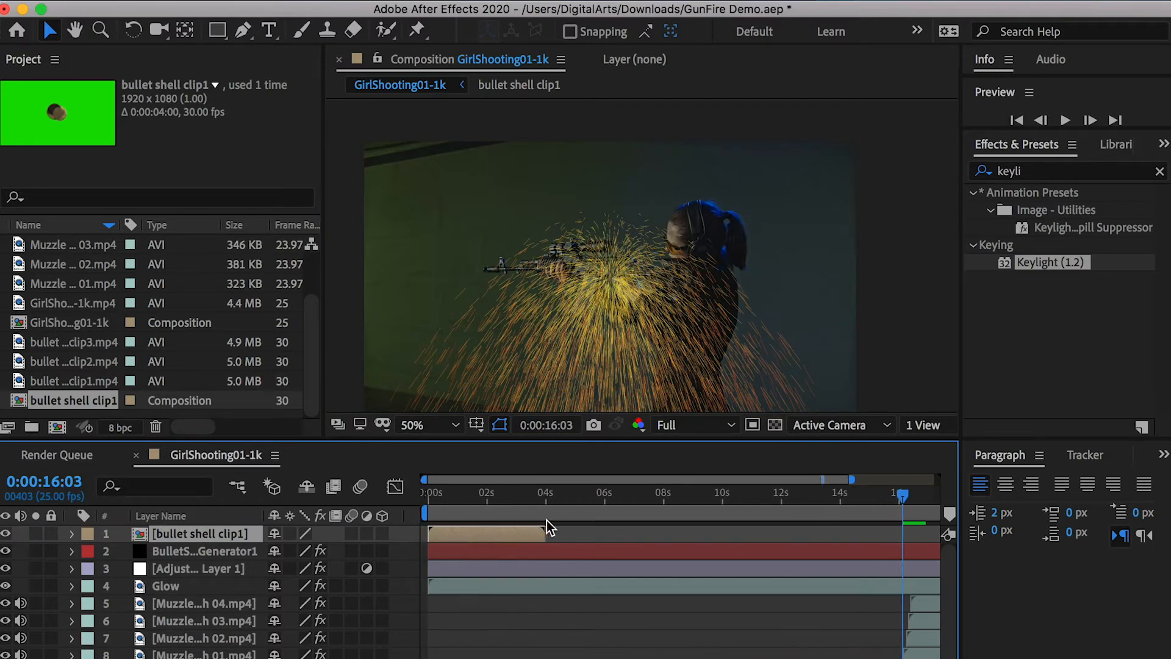
left_click(474, 494)
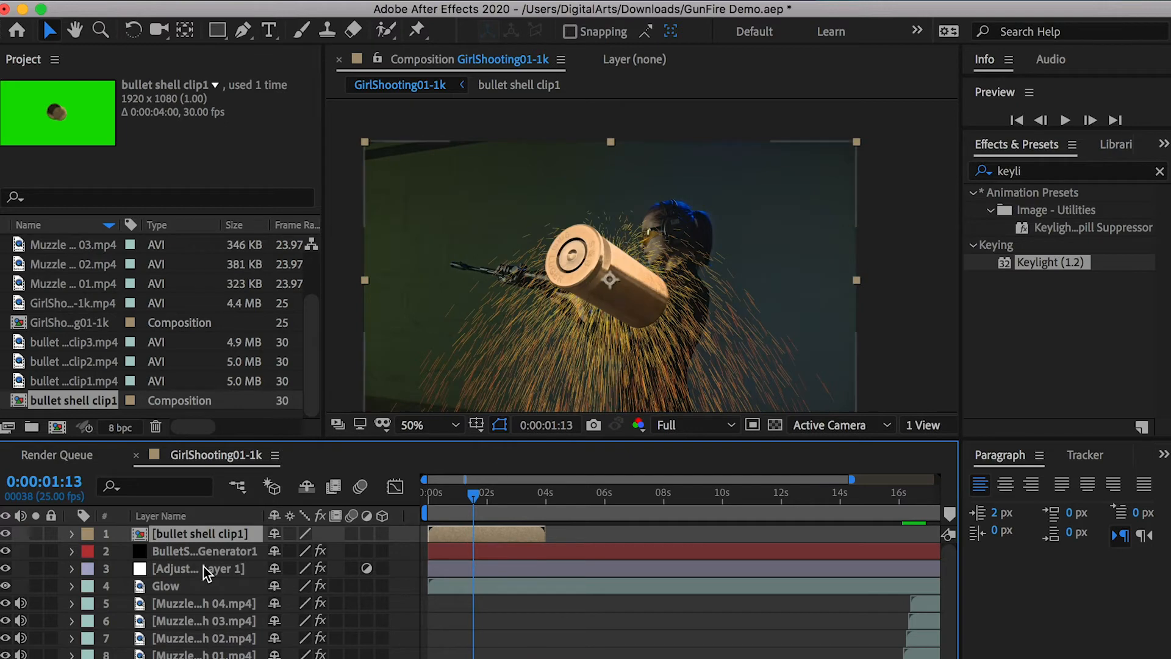
left_click(5, 533)
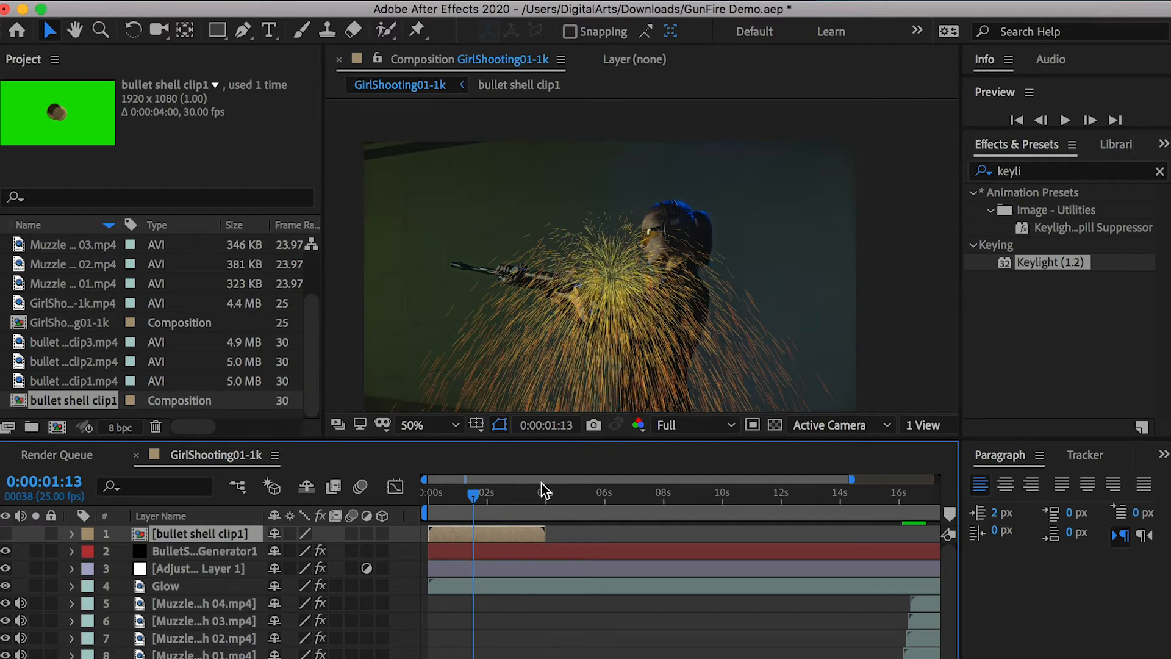
Show the whole composition's time range, go to 0:00:16:01, and open the BulletShell Generator1 layer's CC Particle World settings.
left_click_drag(854, 478, 936, 478)
left_click_drag(834, 496, 820, 495)
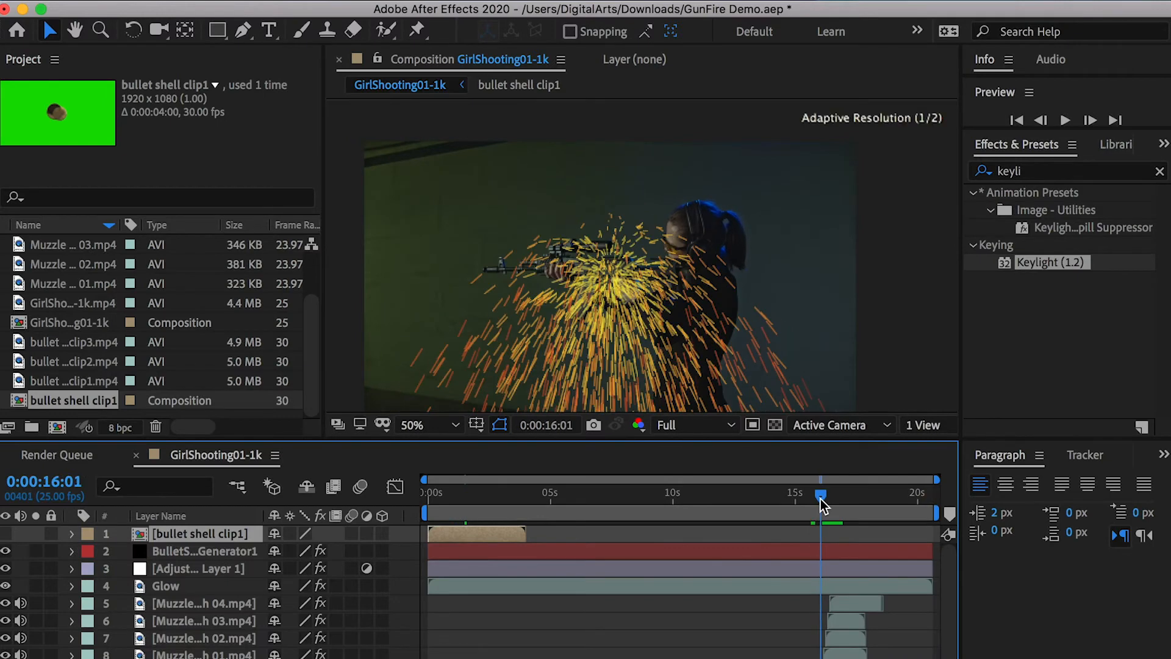
left_click(188, 552)
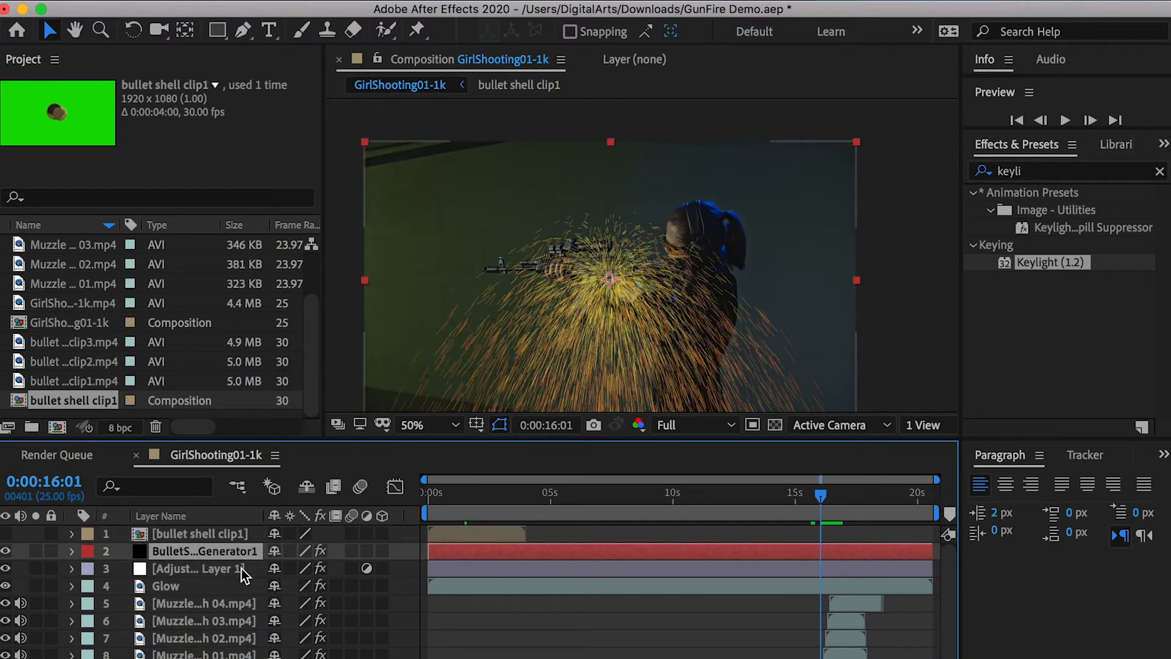
key("e")
double_click(167, 567)
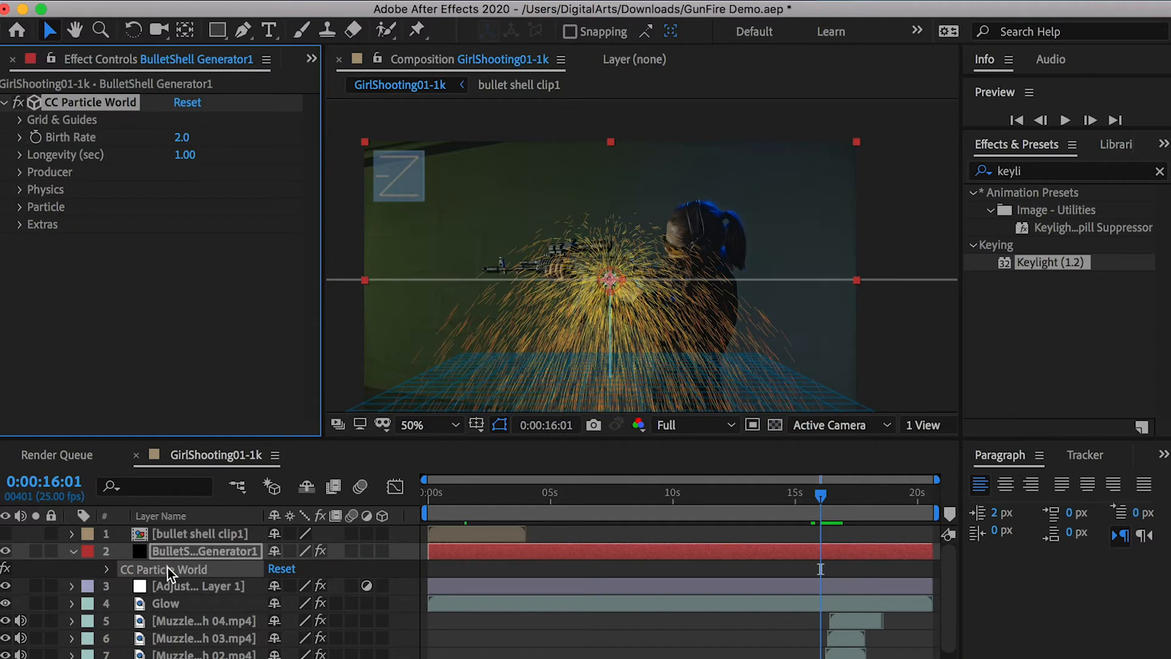
Set the Particle Type to Textured Square and use the bullet shell clip1 layer as the Texture Layer.
left_click(22, 207)
scroll(92, 244, "down", 2)
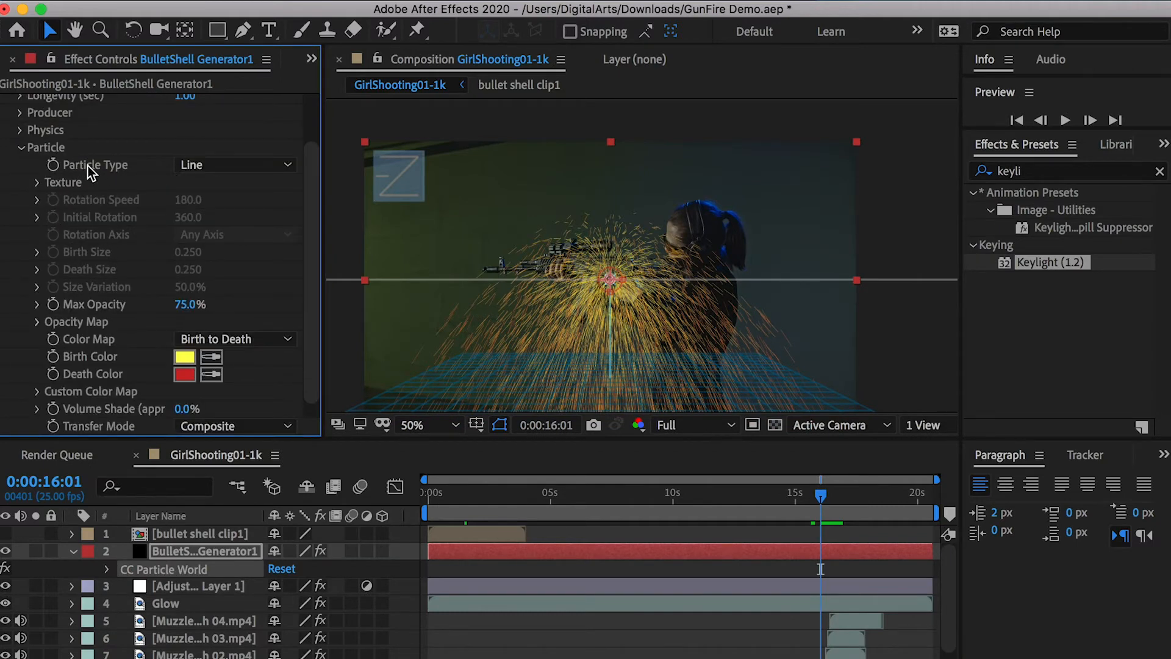
left_click(38, 182)
scroll(122, 189, "up", 1)
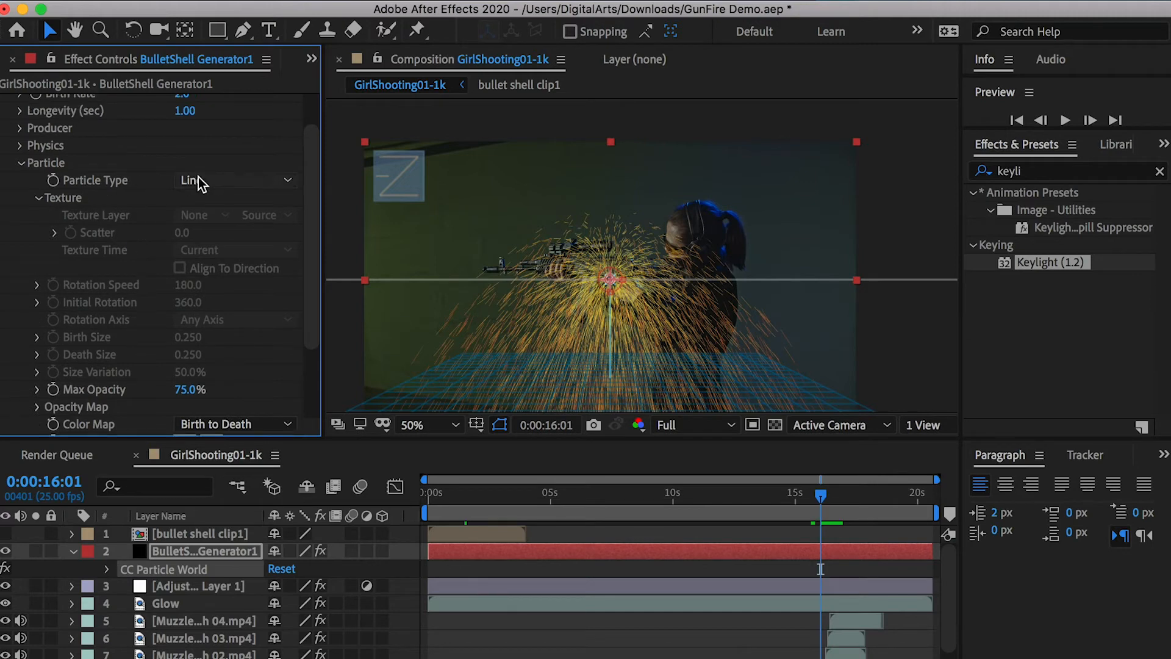
left_click(211, 178)
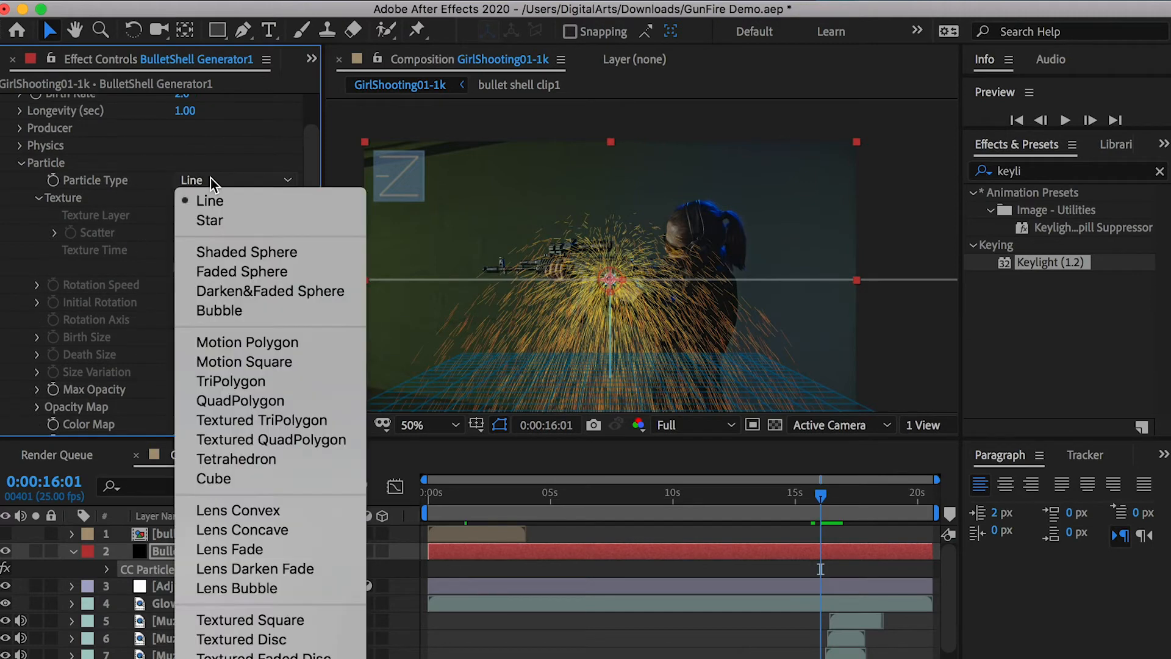
left_click(313, 621)
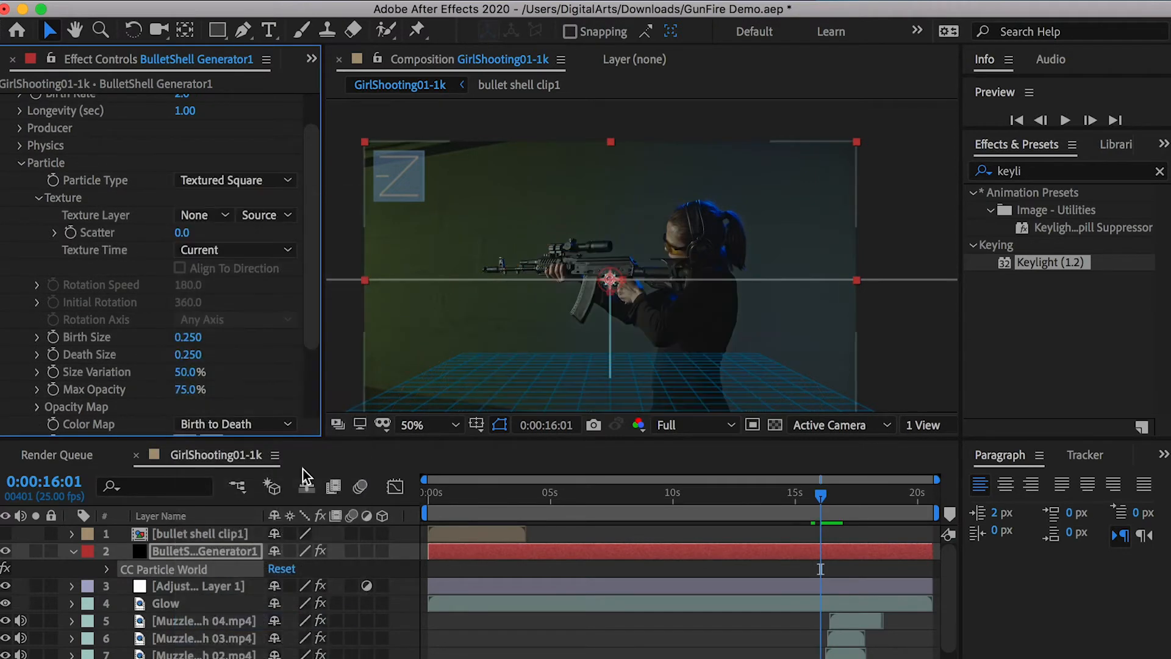
left_click(213, 217)
left_click(282, 269)
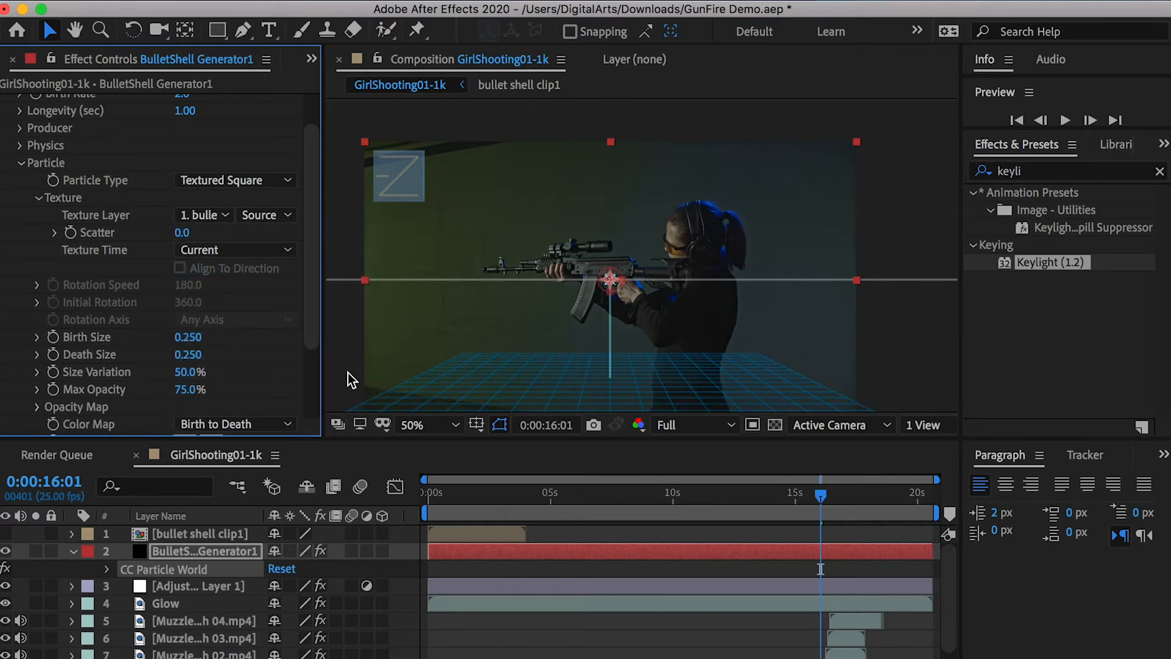
Set the particles' Birth Size and Death Size to 1 and preview the emission from the start of the composition.
left_click(192, 339)
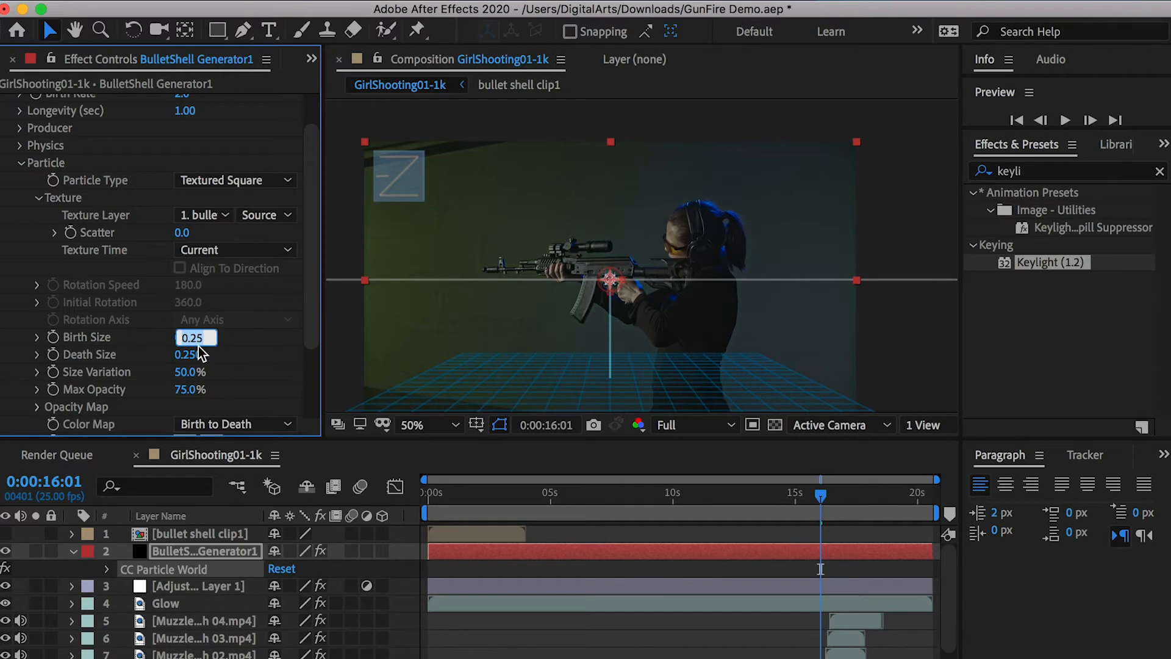
type("1")
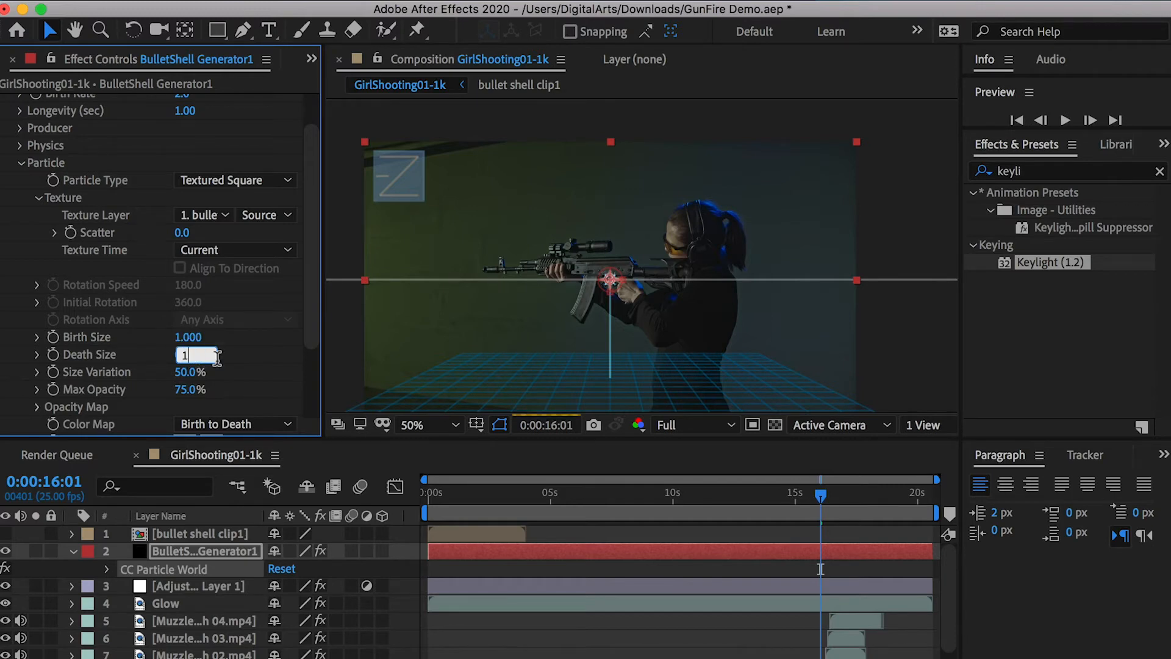
key("Return")
left_click_drag(491, 494, 411, 500)
key("space")
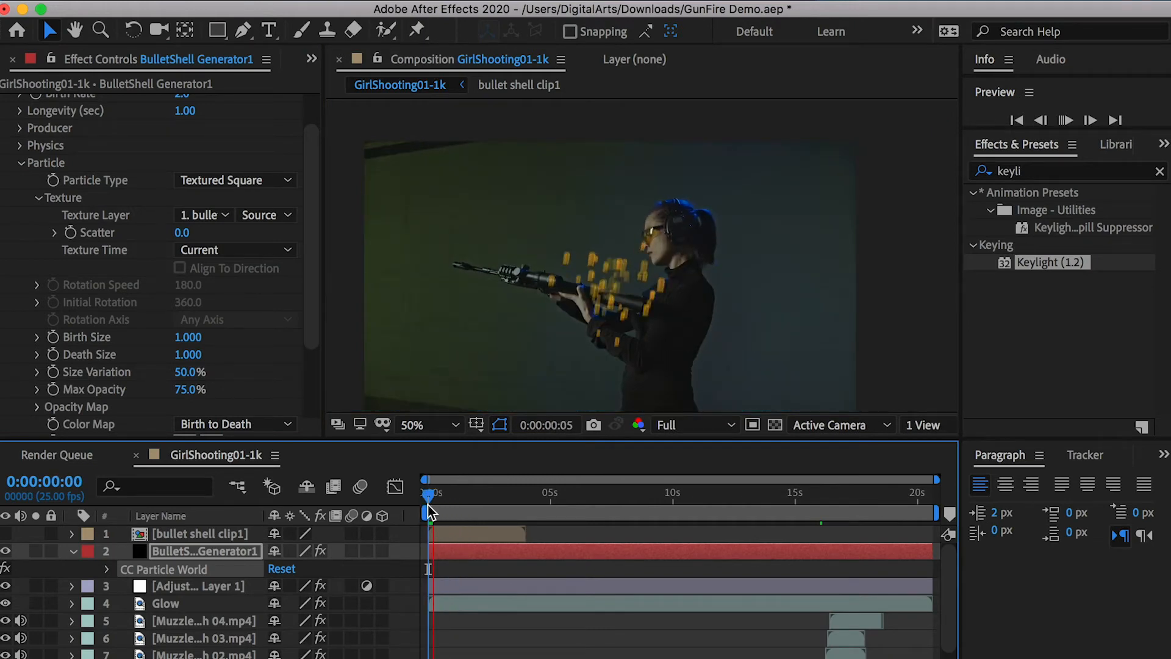
key("space")
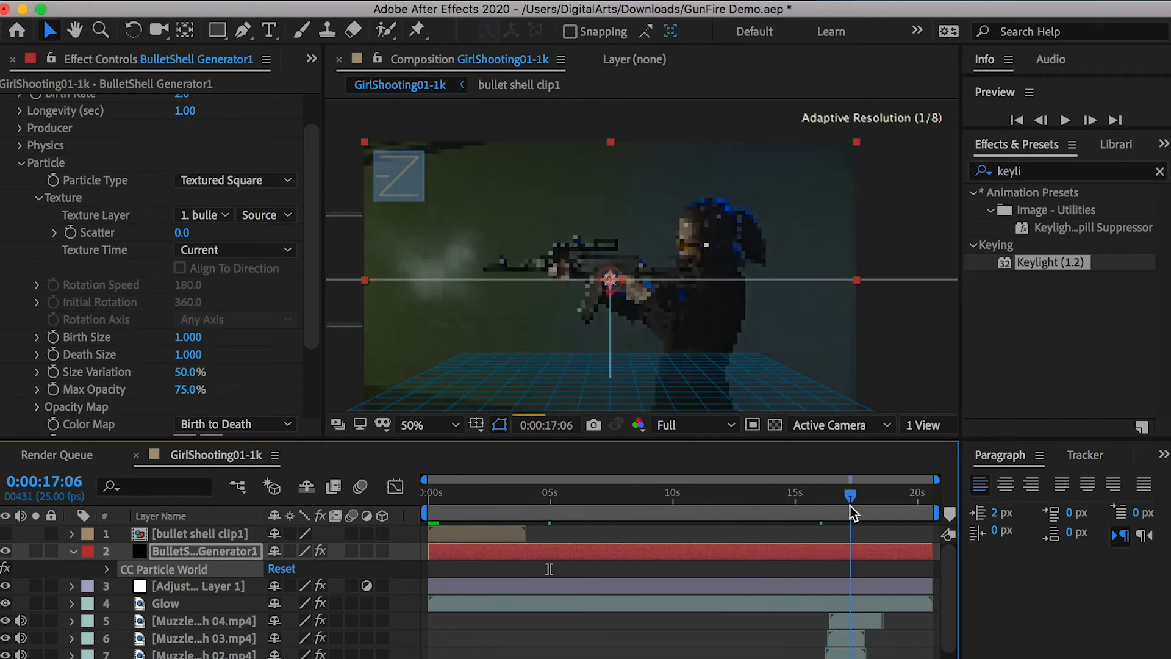
Set the particles' Birth Size and Death Size to 0.5.
scroll(189, 269, "down", 3)
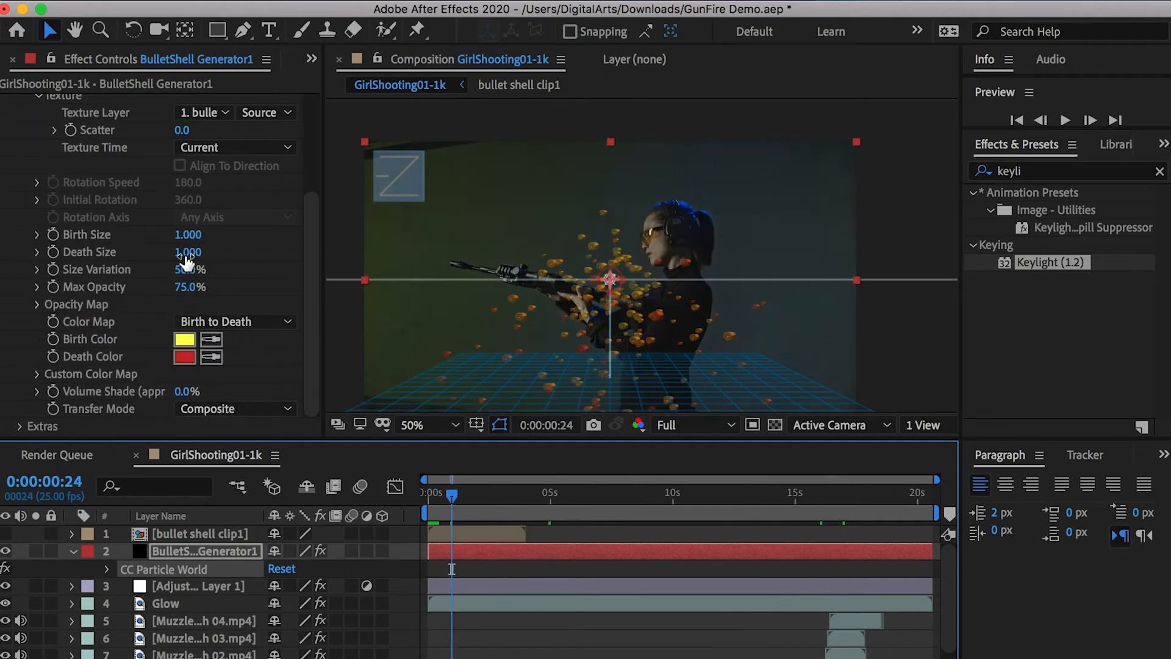
left_click(184, 235)
type("0.5")
left_click(186, 251)
type("0.5")
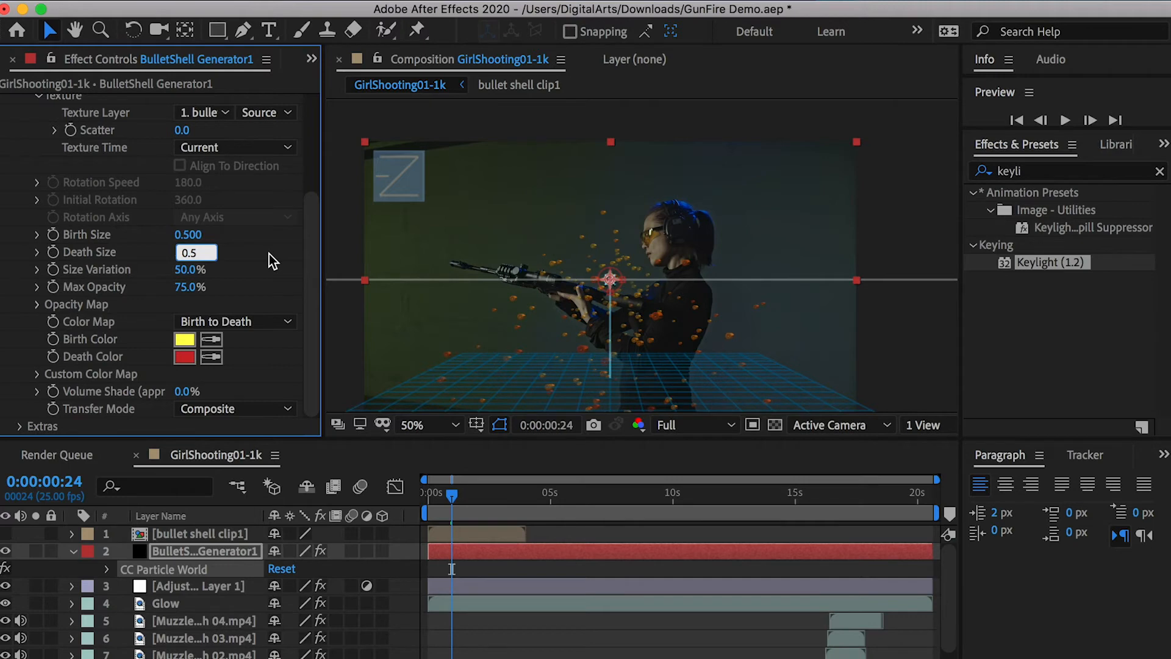
left_click(269, 253)
Inspect the shells up close, then set Size Variation to 0% and Max Opacity to 100%.
scroll(552, 319, "up", 1)
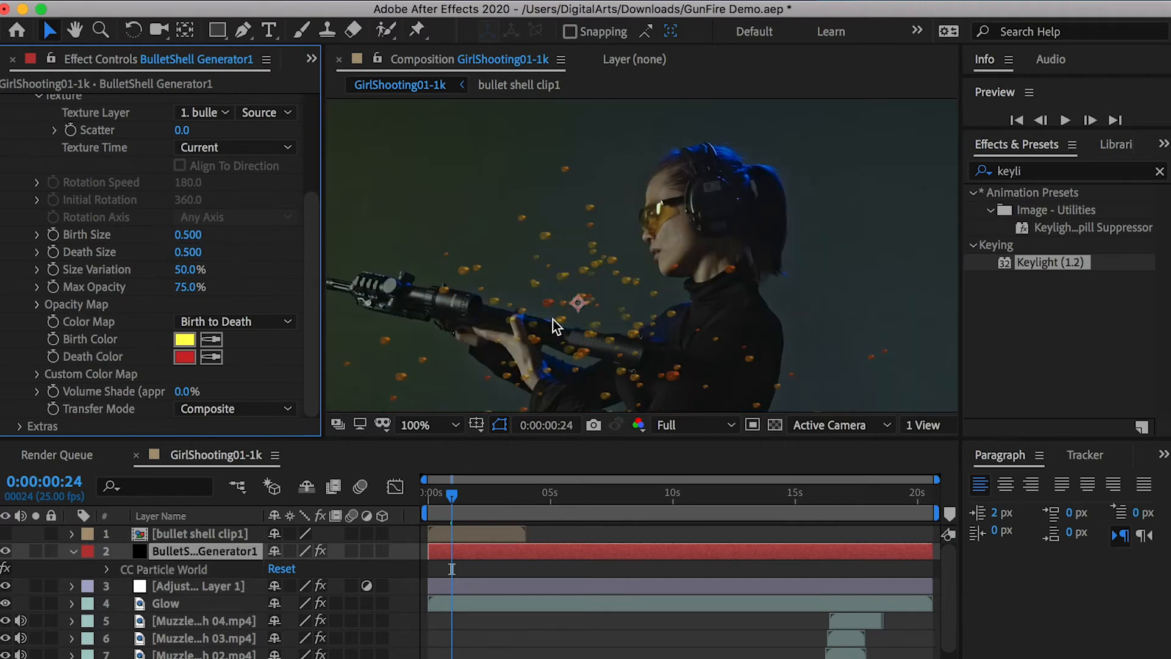
scroll(529, 347, "up", 1)
left_click_drag(445, 353, 470, 262)
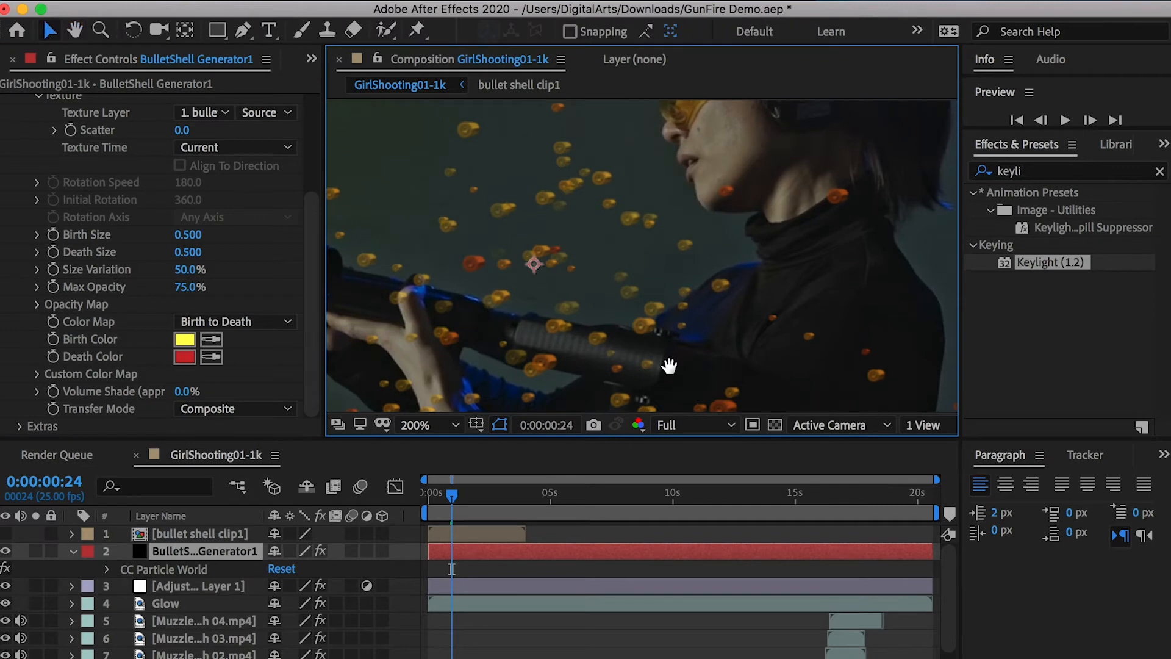
left_click_drag(669, 366, 653, 314)
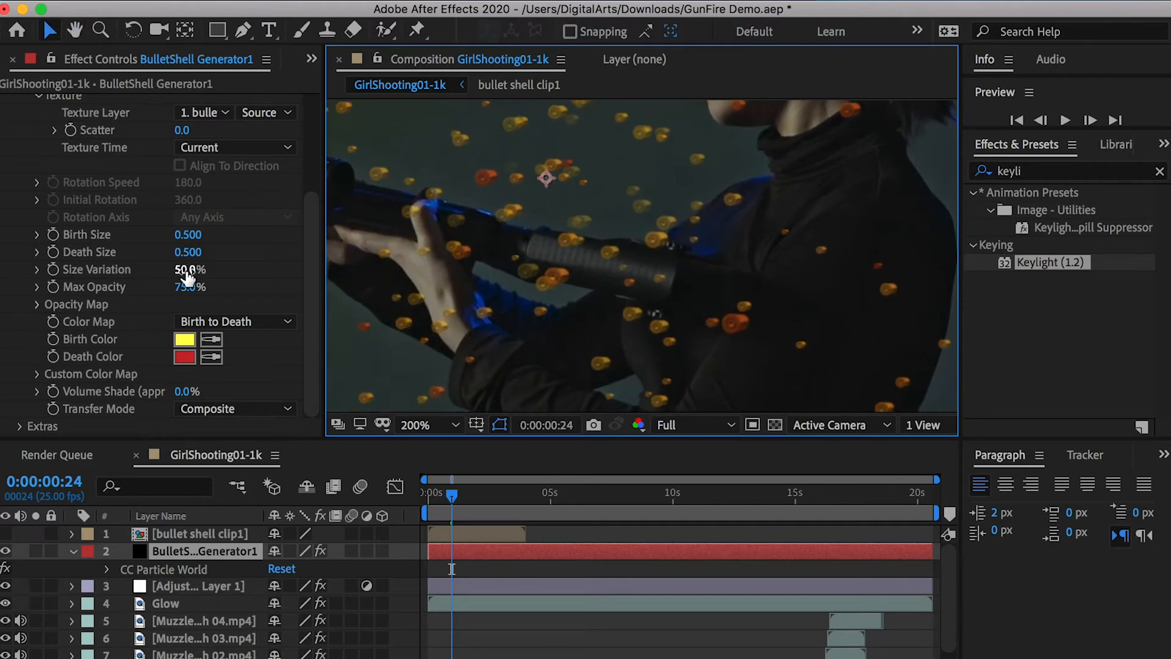
left_click_drag(188, 278, 89, 278)
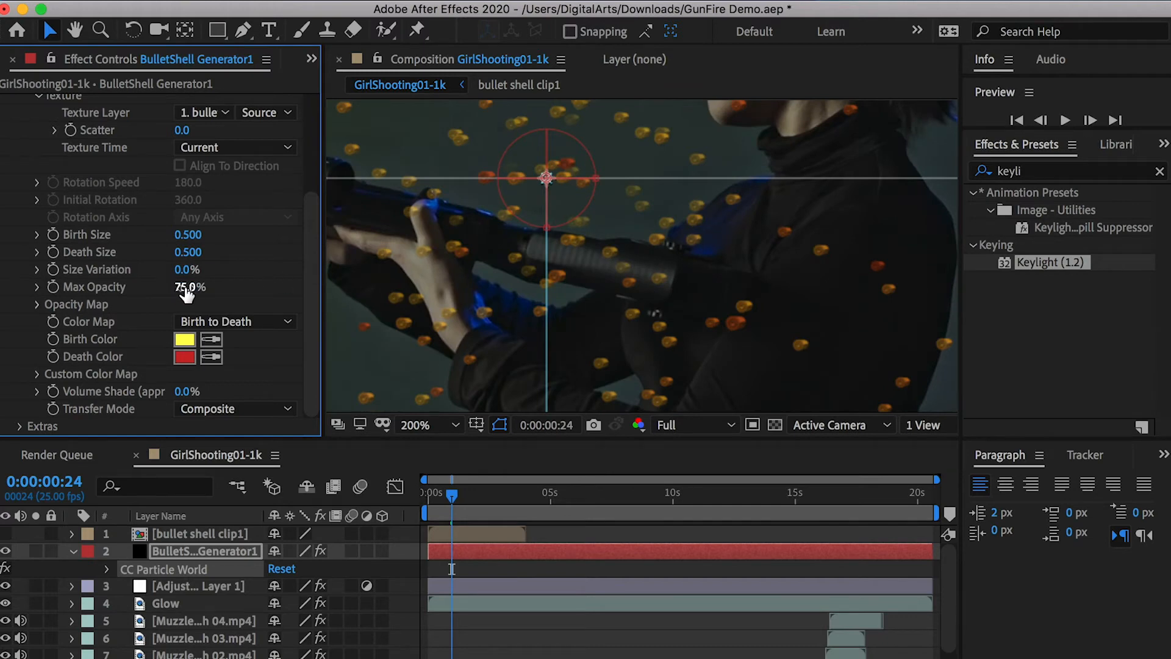
left_click_drag(189, 286, 412, 270)
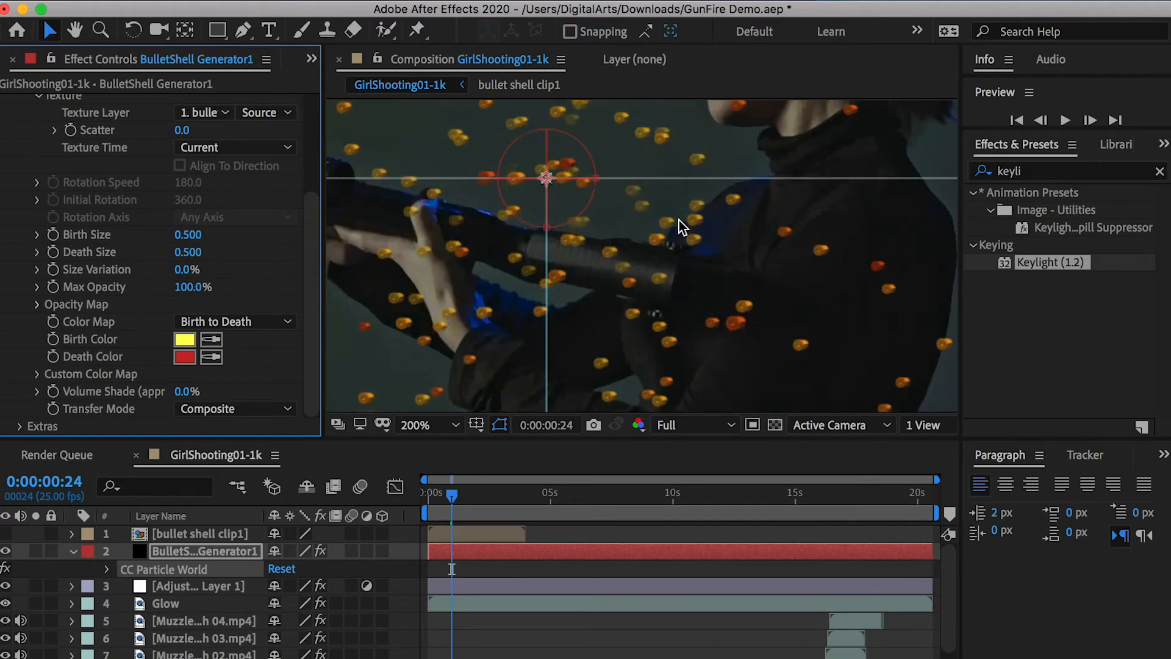
Fill in both sloped ends of the Opacity Map so the particles stay fully opaque over their whole life.
left_click(37, 304)
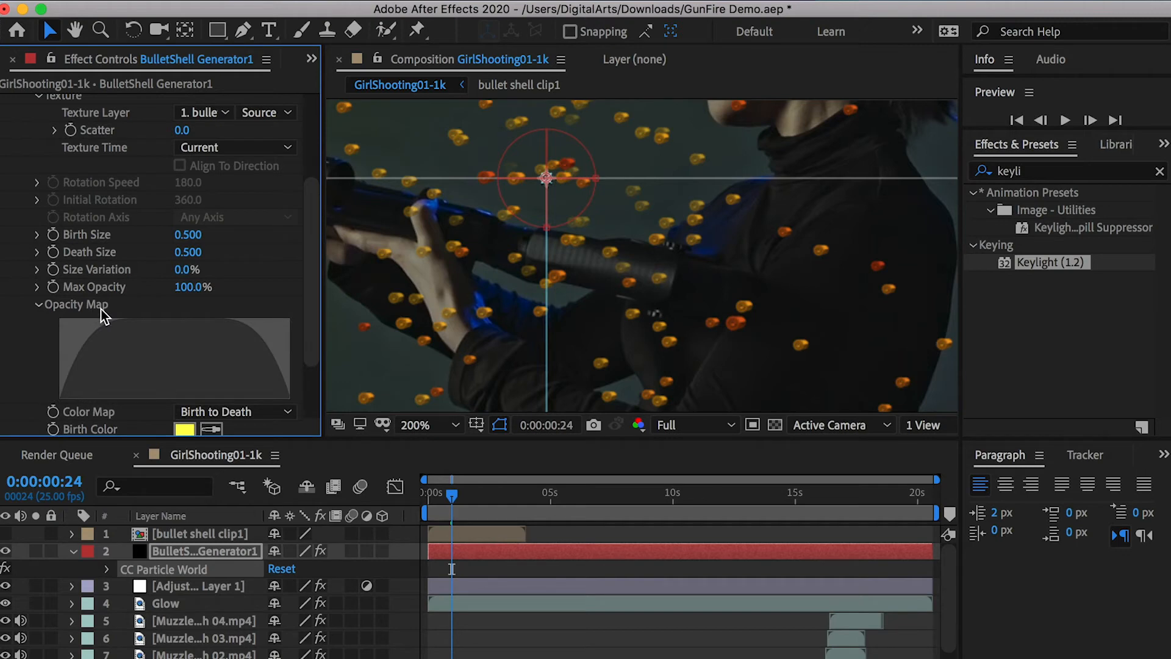
mouse_move(66, 391)
left_mouse_down()
mouse_move(70, 345)
mouse_move(54, 312)
mouse_move(133, 326)
left_mouse_up()
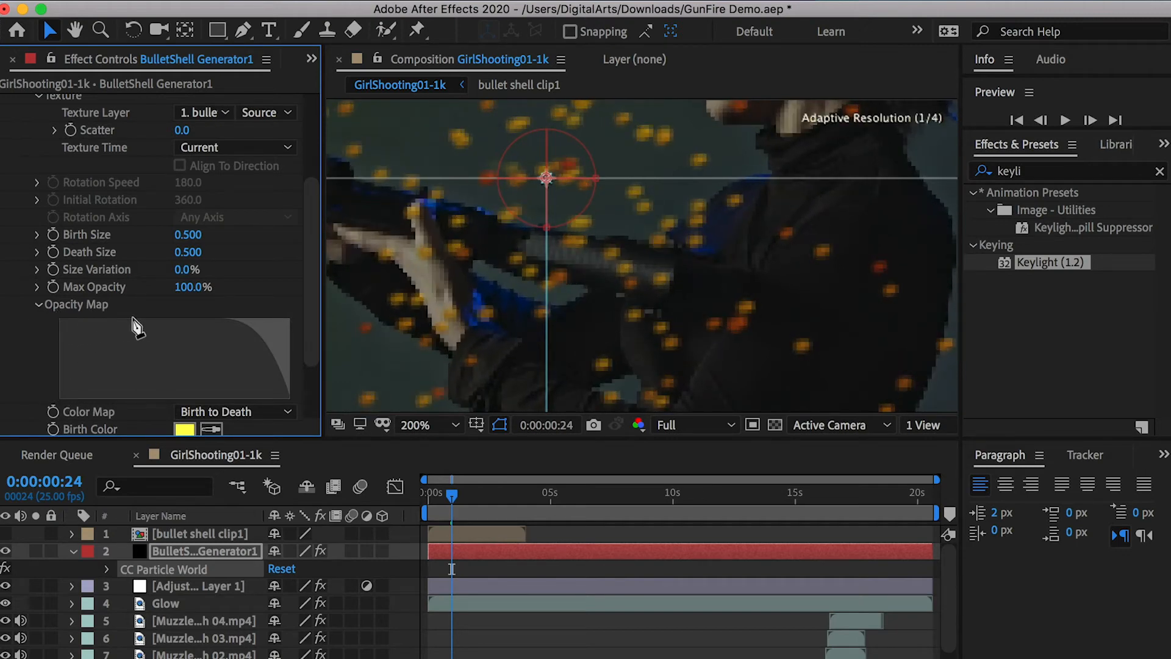
left_click_drag(266, 316, 332, 312)
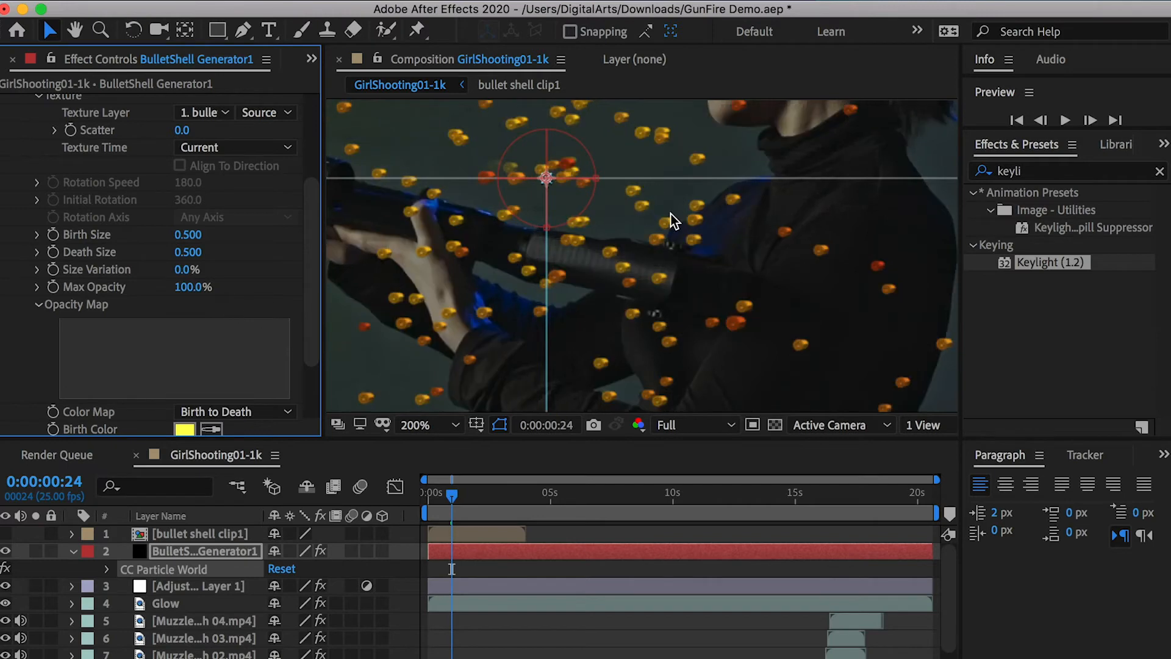
left_click(38, 305)
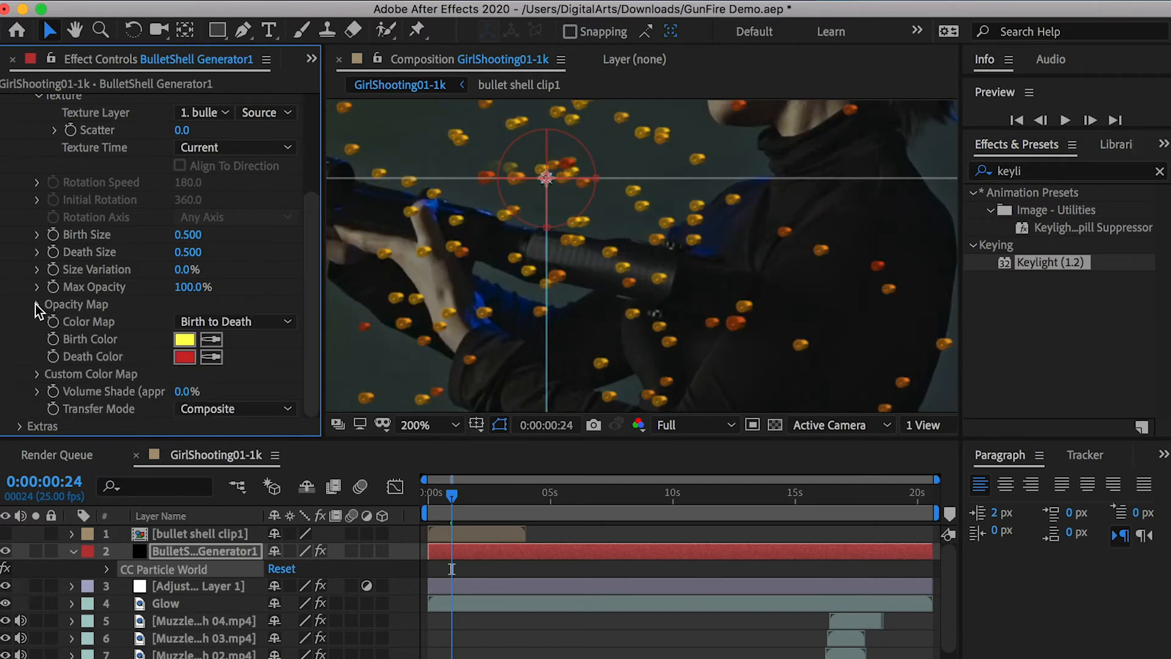
Set both the Birth Color and the Death Color of the particles to white, FFFFFF.
left_click(185, 339)
type("FFFFFF")
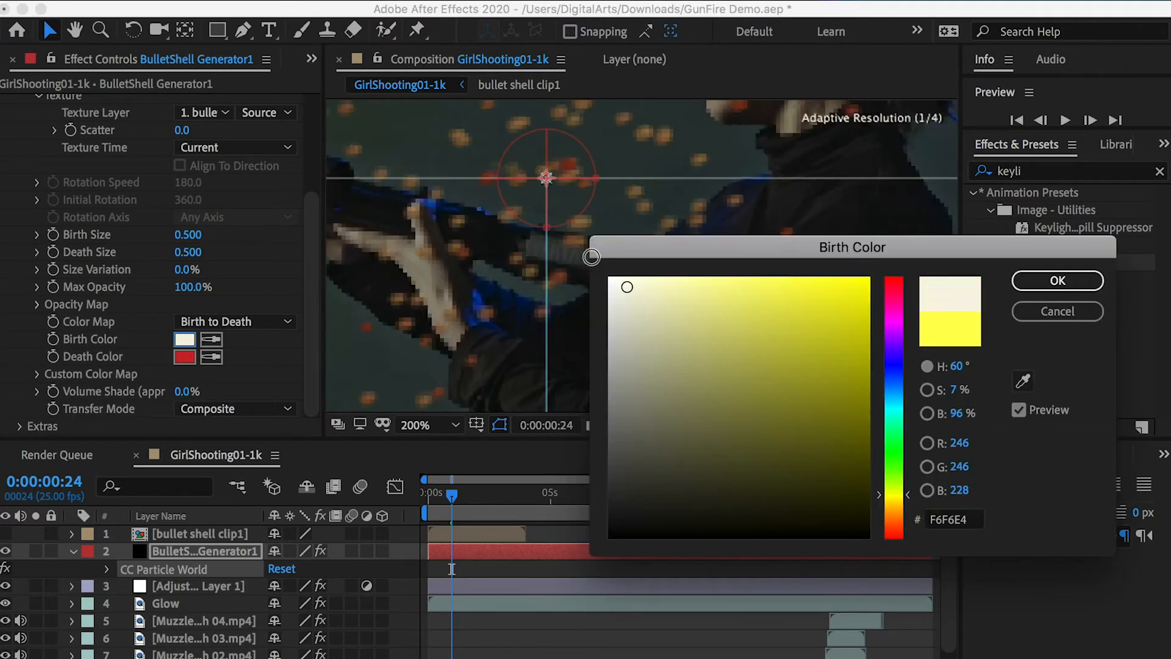
left_click(1058, 281)
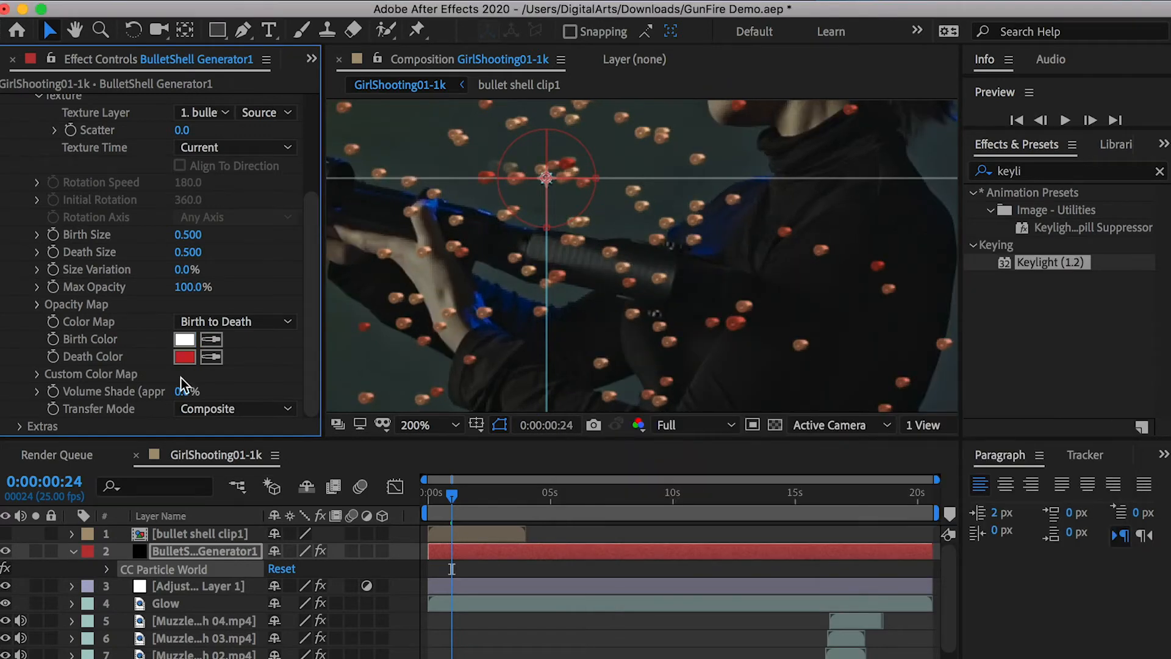
left_click(184, 357)
type("FFFFFF")
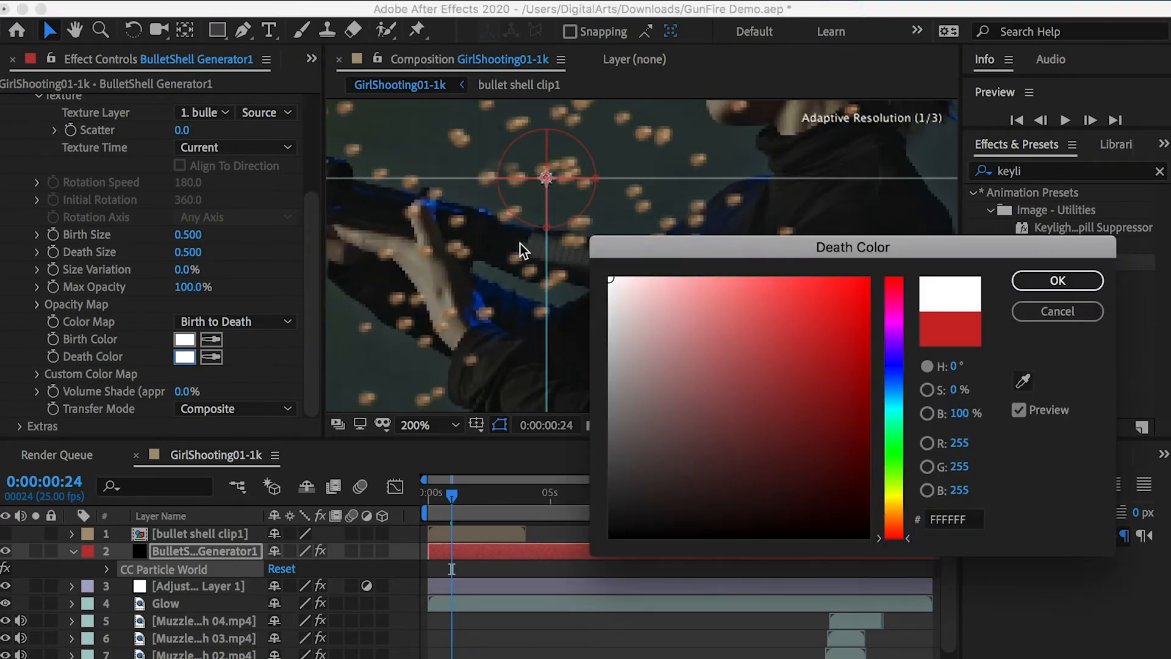
left_click(1058, 281)
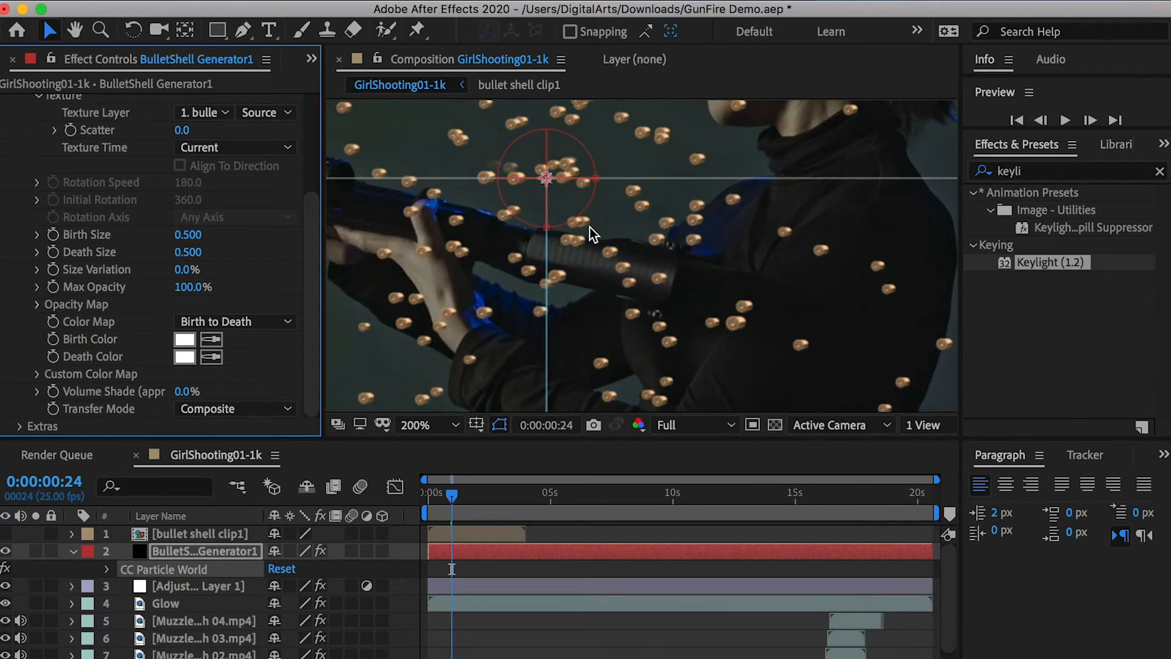
Set the particle Birth Rate to 0.1 and briefly preview the sparser emission.
scroll(309, 292, "up", 5)
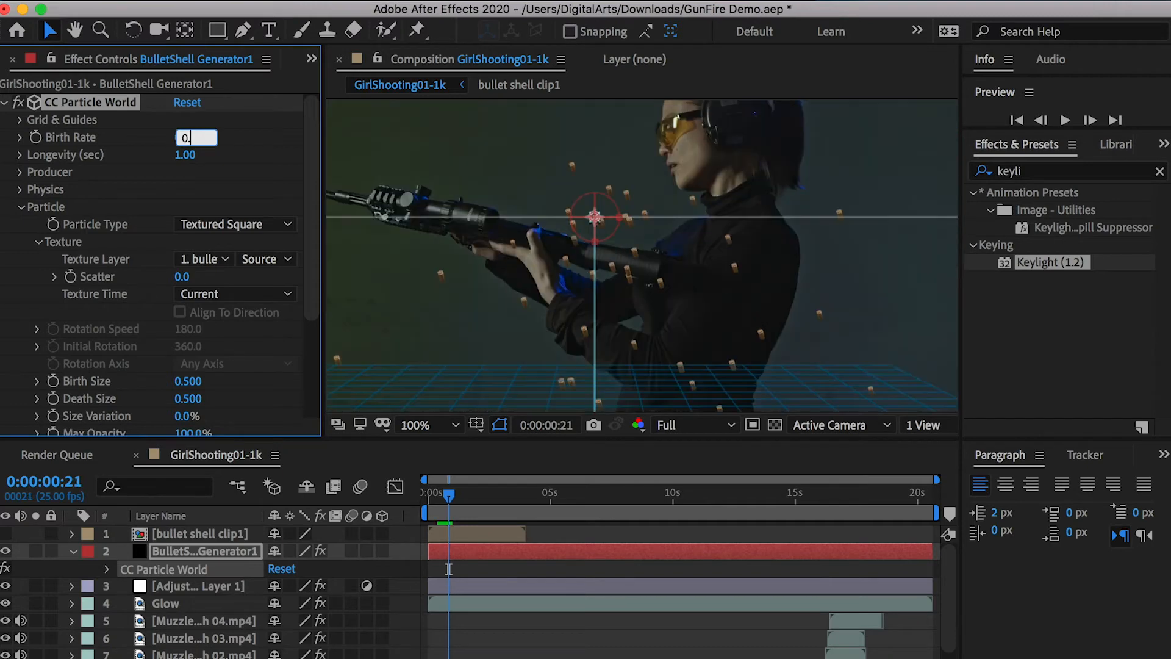
key("BackSpace")
type("1")
key("Return")
key("space")
key("space")
Reduce the composition preview resolution to Quarter and play back the falling shells.
left_click(677, 426)
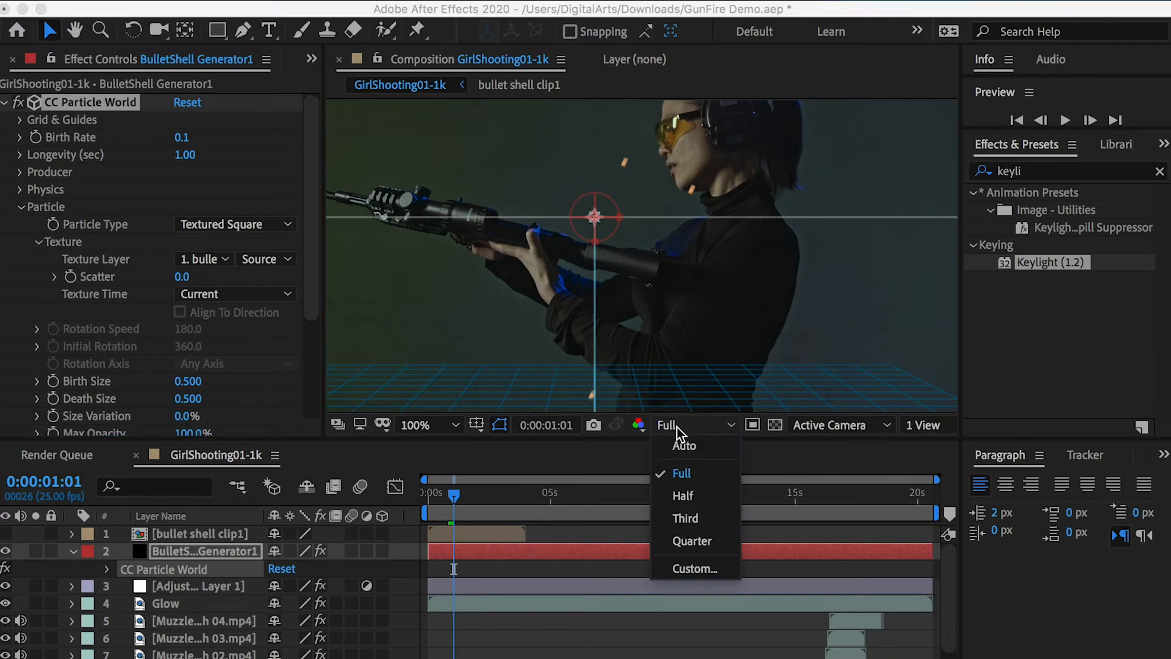
left_click(695, 539)
key("space")
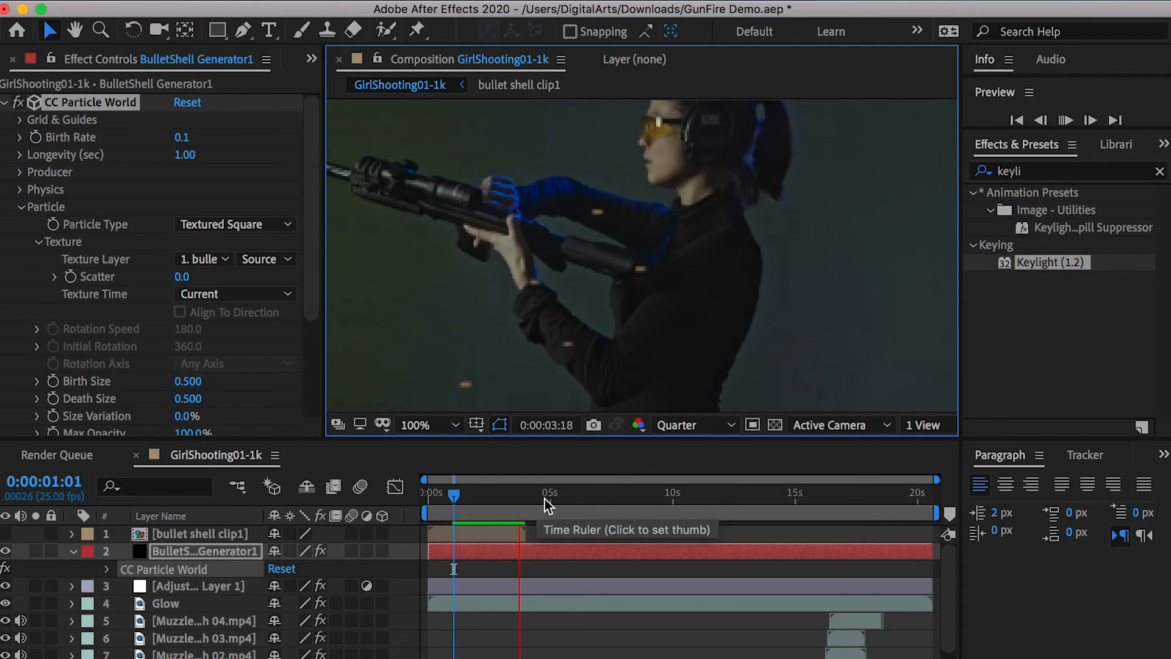
key("space")
Keyframe the particle Birth Rate at 0.1 on 0:00:16:04, at the first shot, and at 0 one frame earlier on 0:00:16:03.
left_click(821, 496)
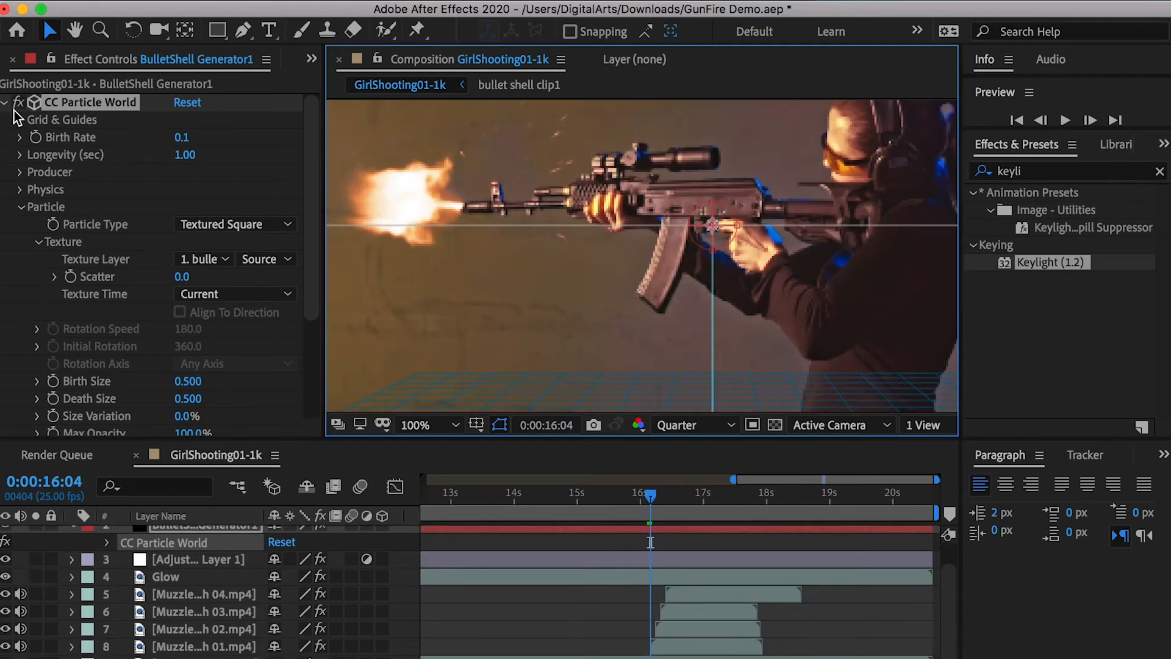
left_click(37, 139)
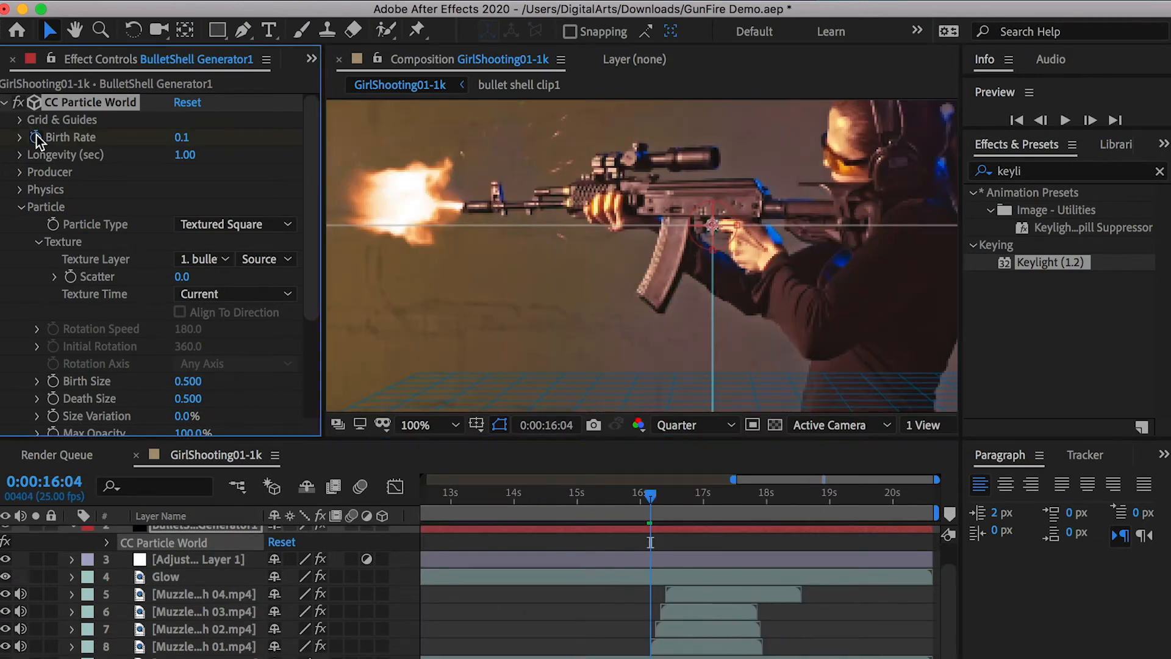
left_click_drag(650, 491, 648, 492)
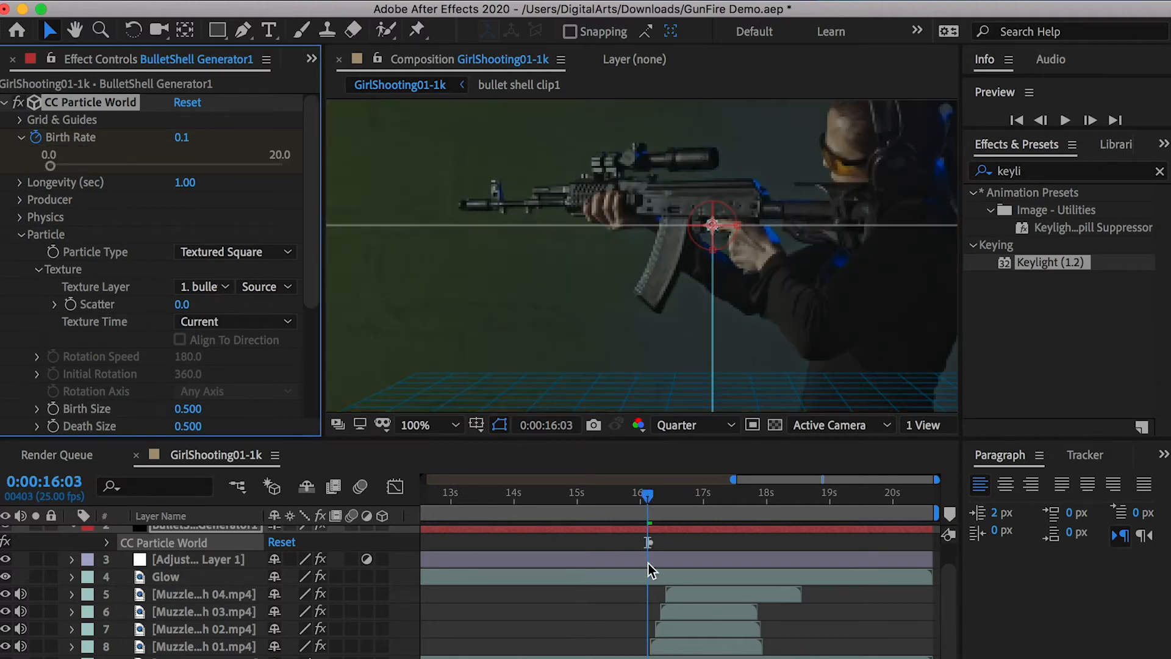
scroll(649, 561, "up", 2)
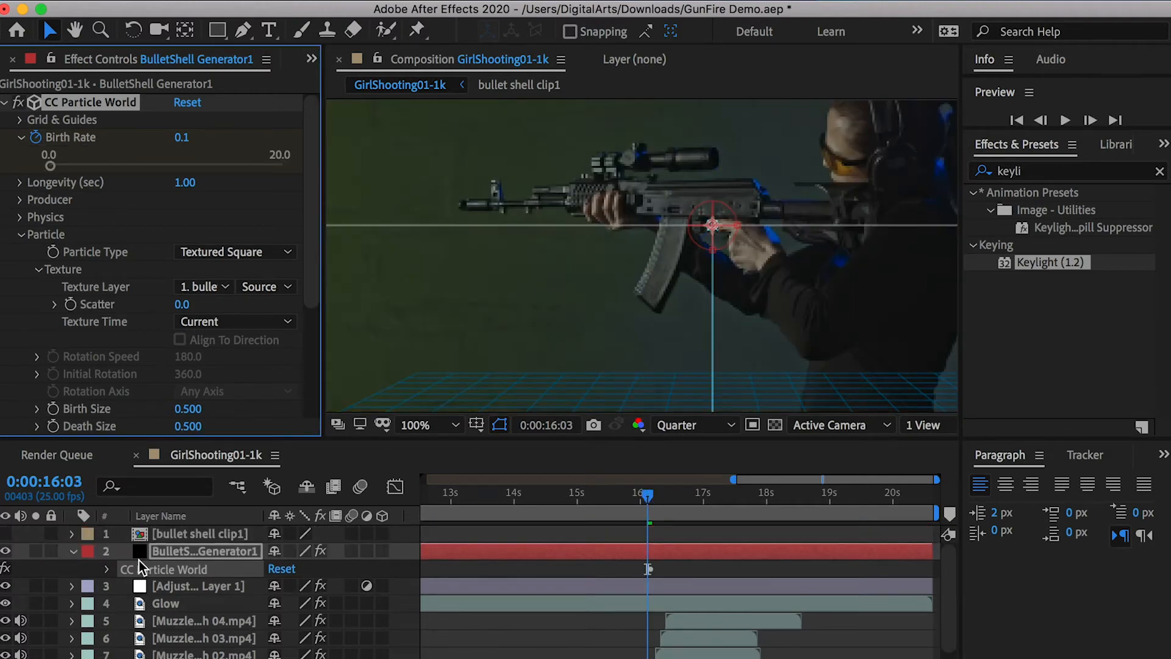
left_click(108, 571)
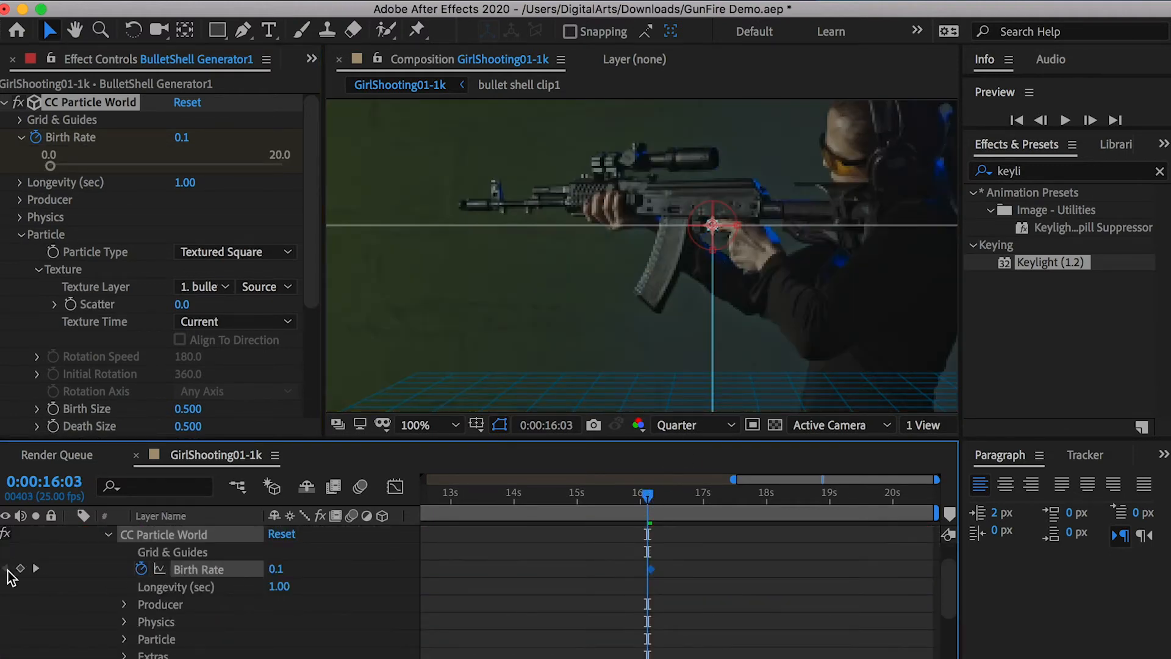
left_click_drag(277, 572, 274, 572)
left_click(280, 570)
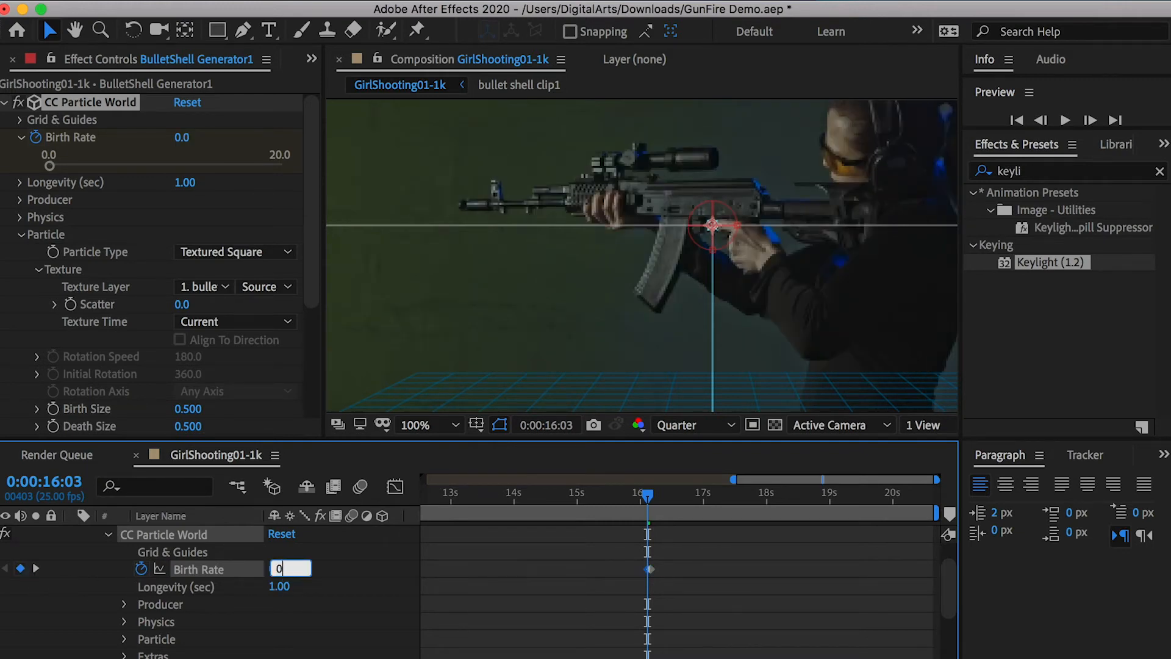
Preview the keyed shell emission from 0:00:16:01 with the whole frame in view.
mouse_move(647, 494)
left_mouse_down()
mouse_move(656, 496)
mouse_move(645, 495)
left_mouse_up()
scroll(694, 339, "down", 1)
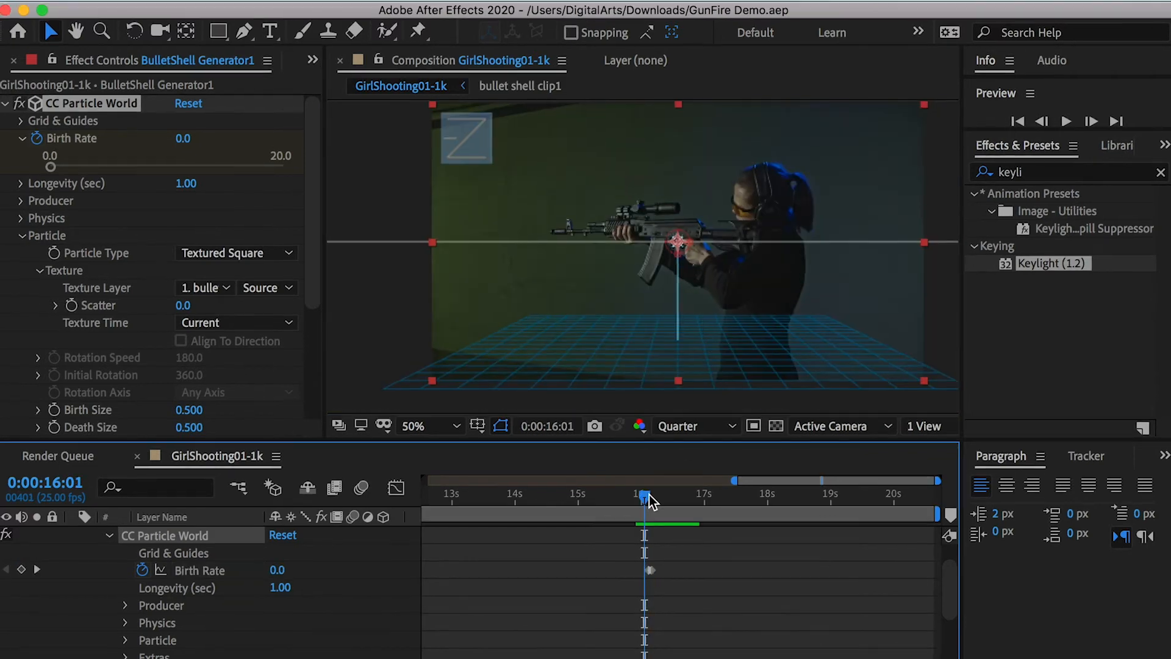
key("space")
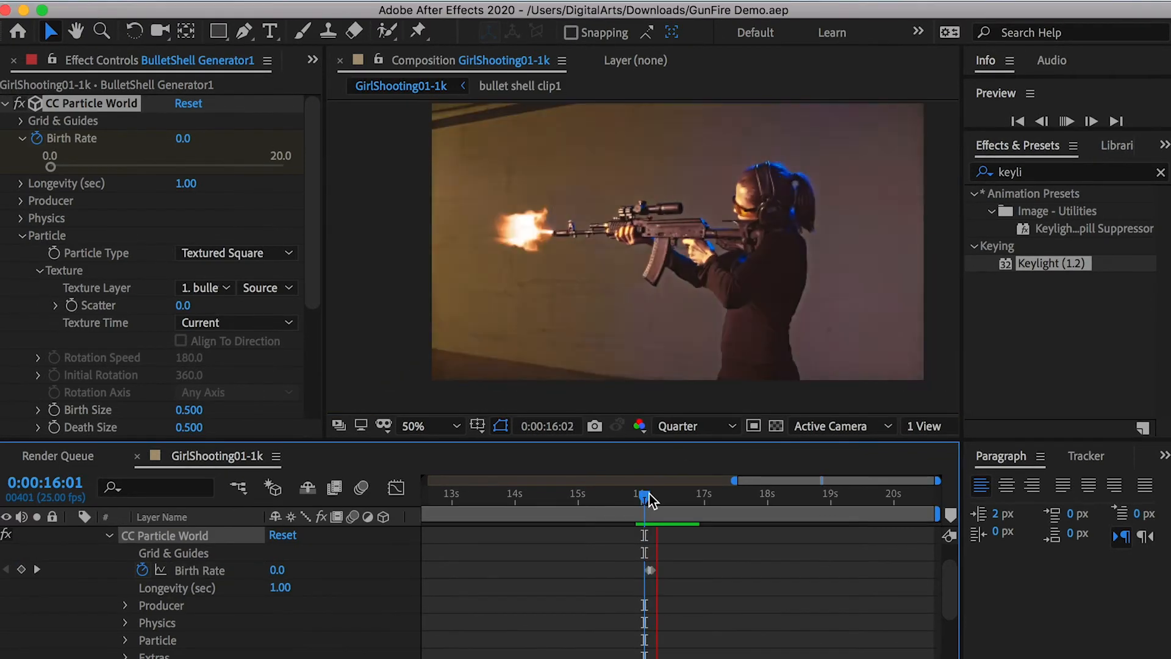
Set the particle Texture Time to From Start and play back the shells around the first shot.
left_click_drag(648, 496, 641, 495)
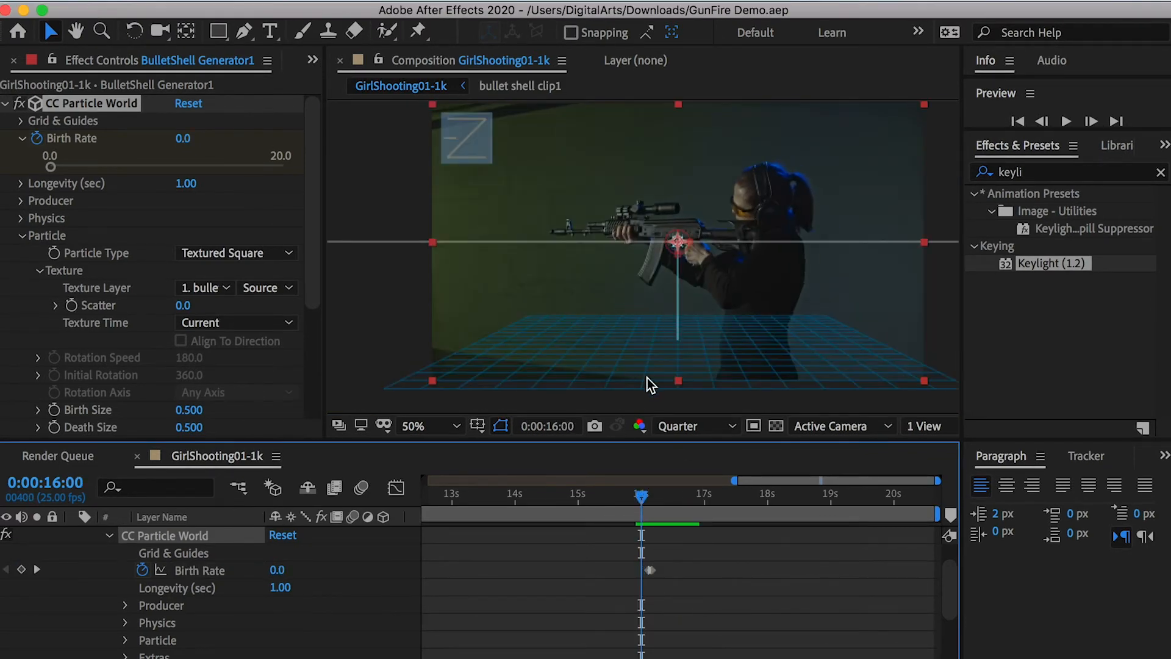
left_click(222, 323)
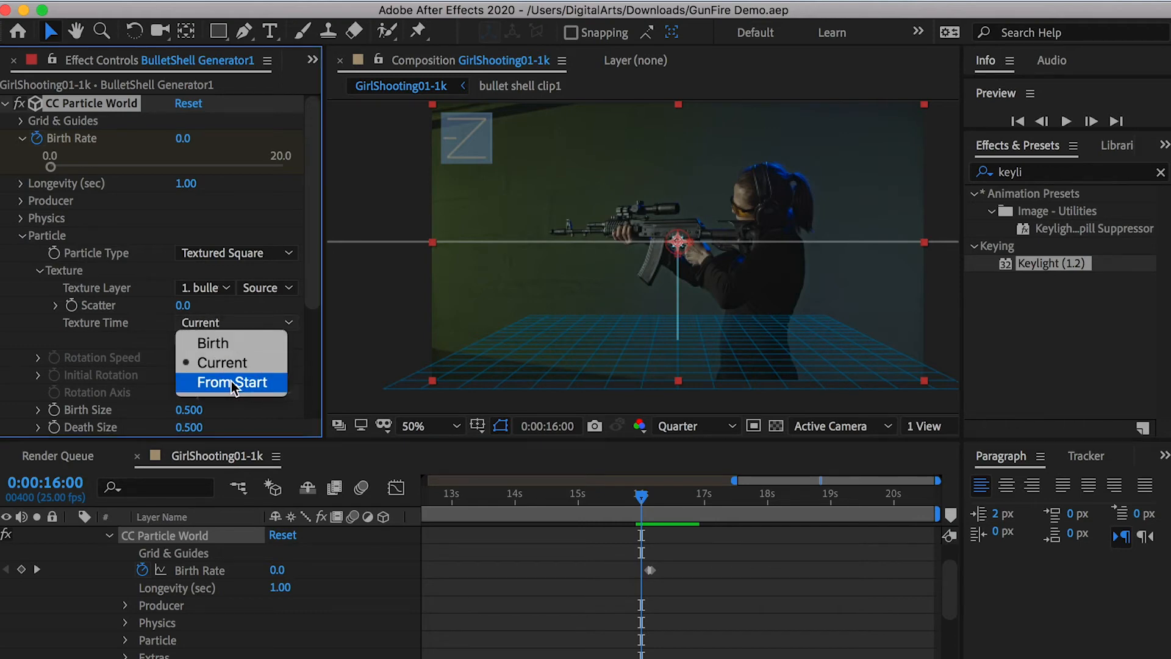
left_click(243, 380)
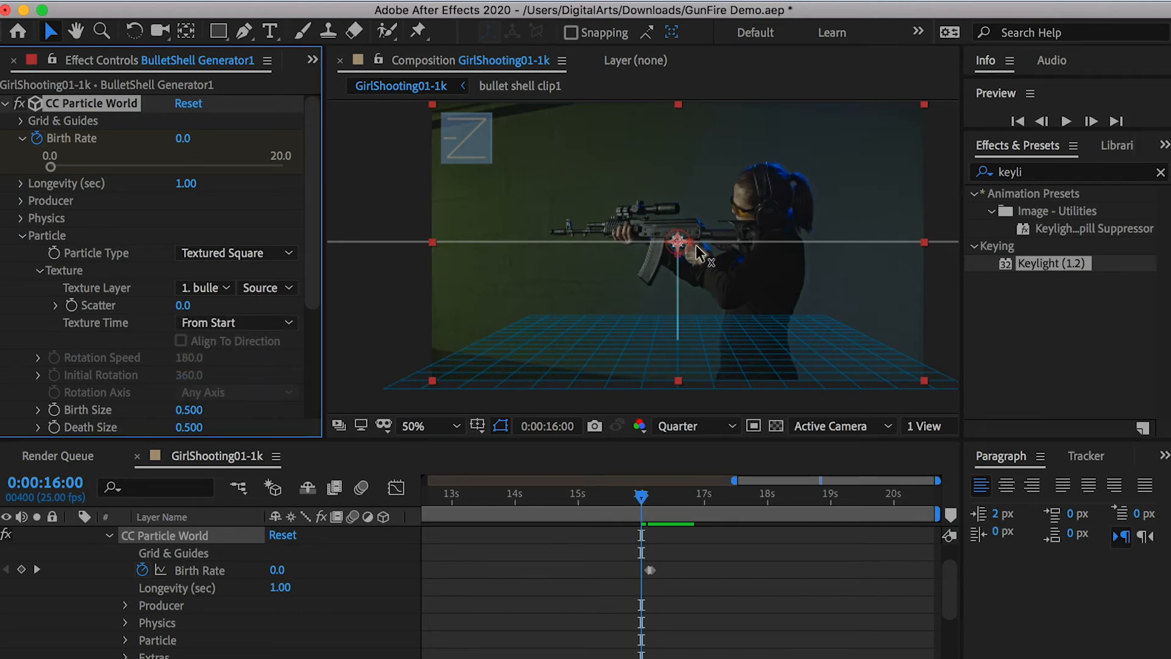
left_click(658, 576)
key("space")
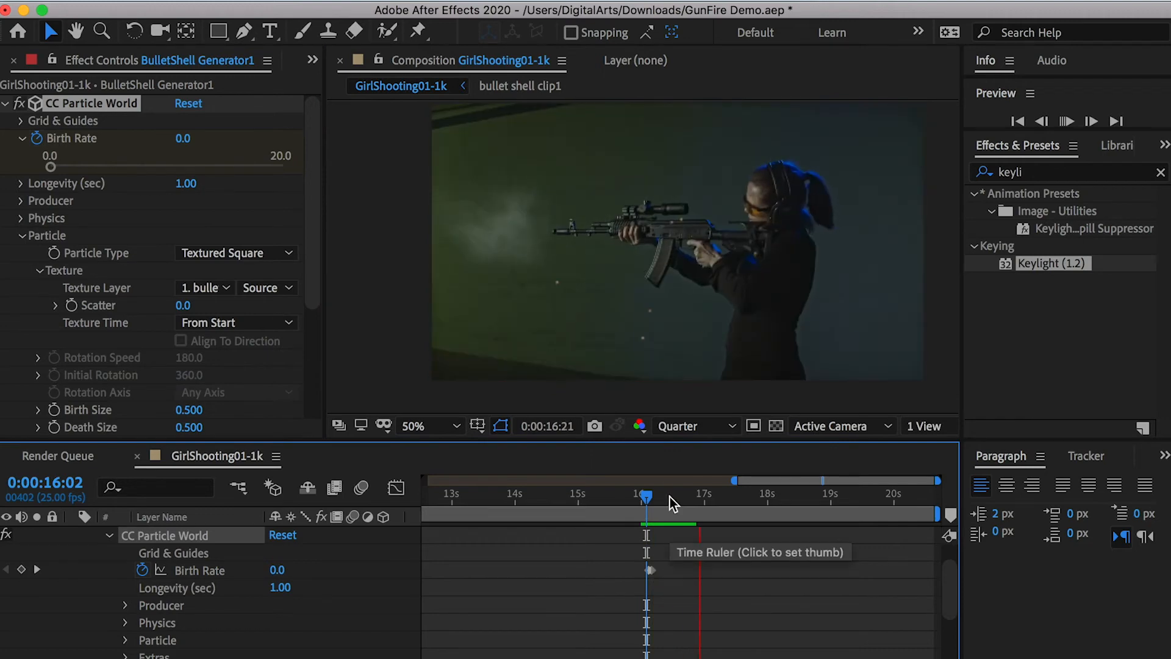
key("space")
left_click_drag(664, 495, 646, 497)
key("space")
key("space")
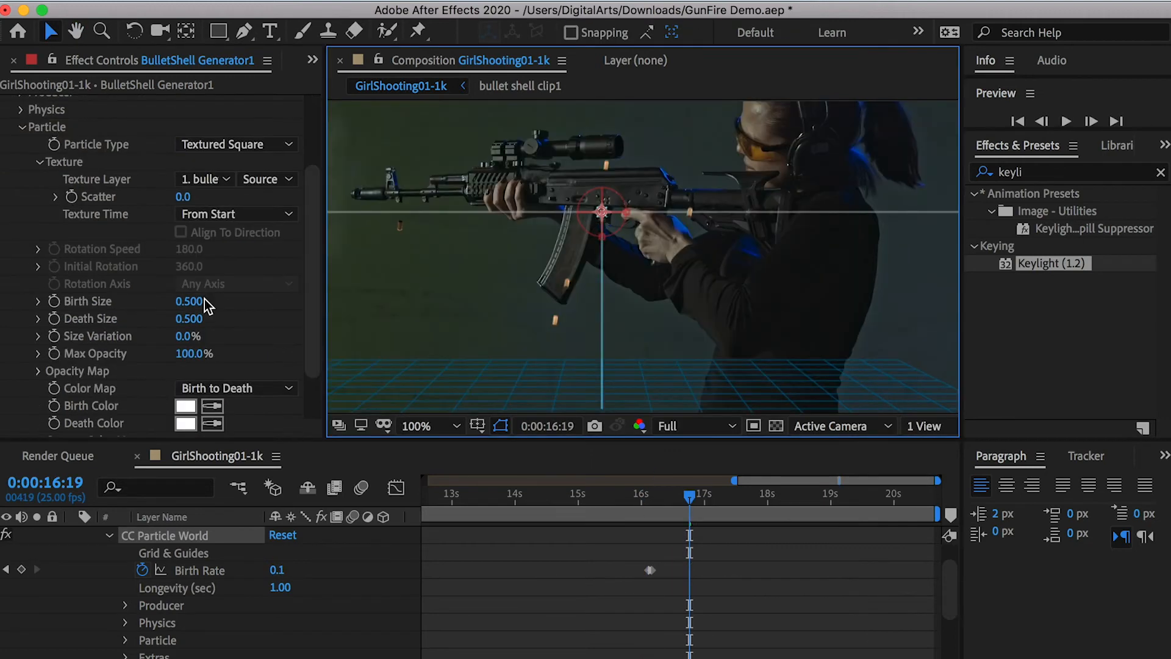
Set both the Birth Size and the Death Size of the particles to 0.65.
left_click(196, 301)
type("0.5")
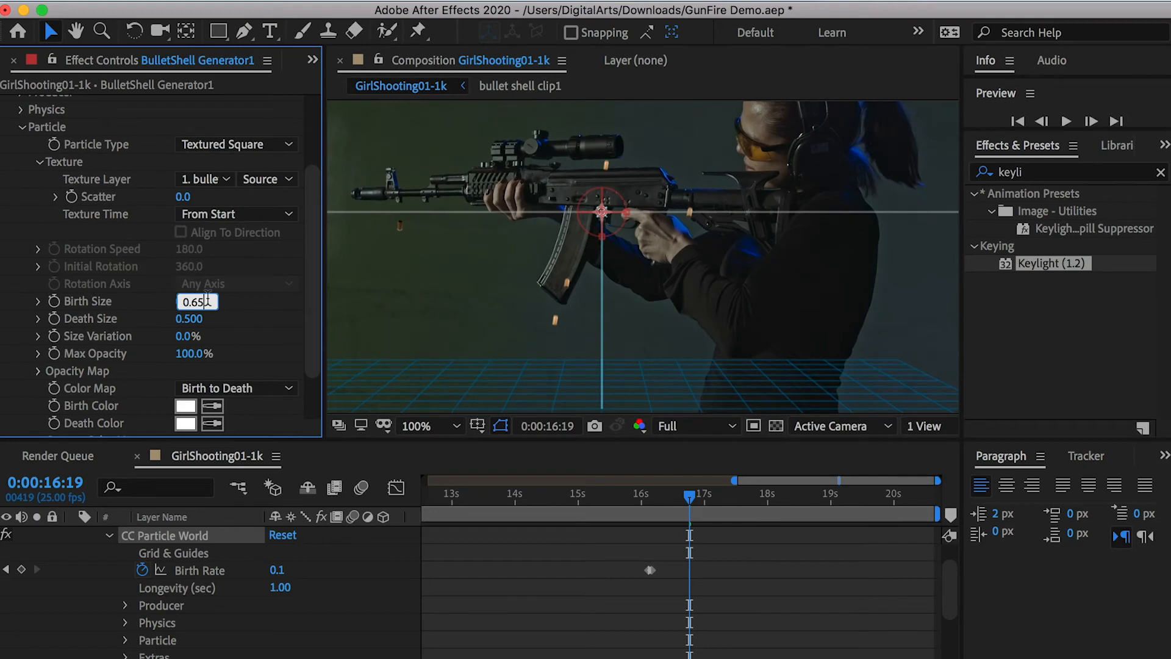
left_click(197, 319)
type("0.5")
key("Return")
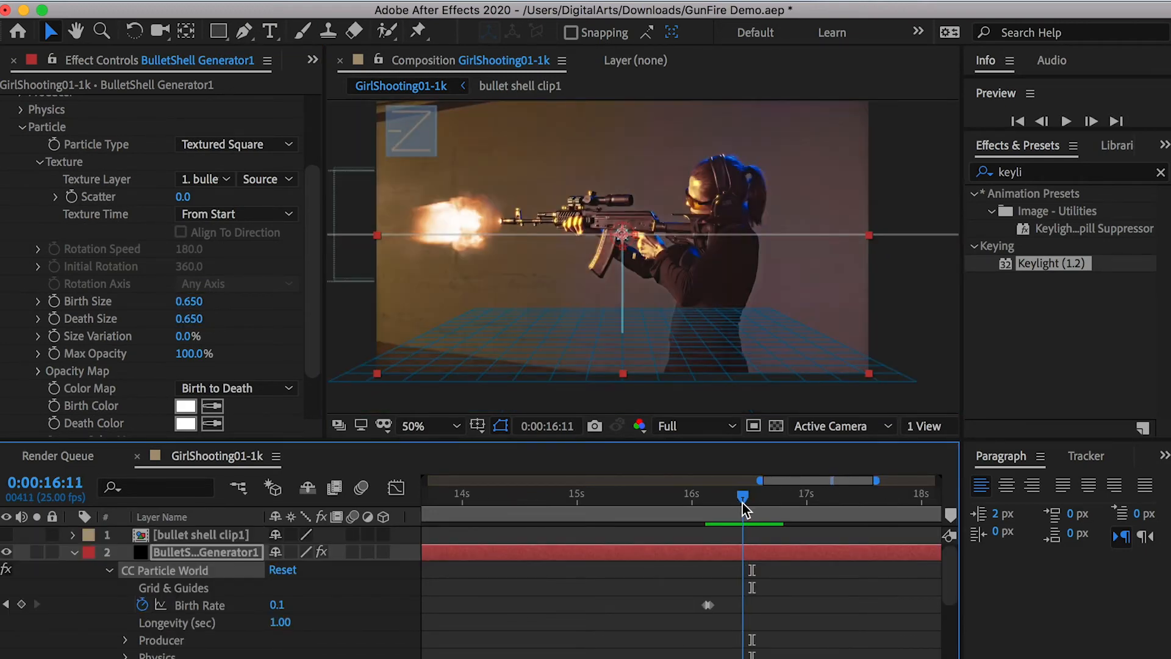
Copy the 0.1 Birth Rate keyframe to 0:00:16:11 and the 0 keyframe to 0:00:16:12, and preview the shell emission.
key("equal")
key("equal")
left_click(621, 605)
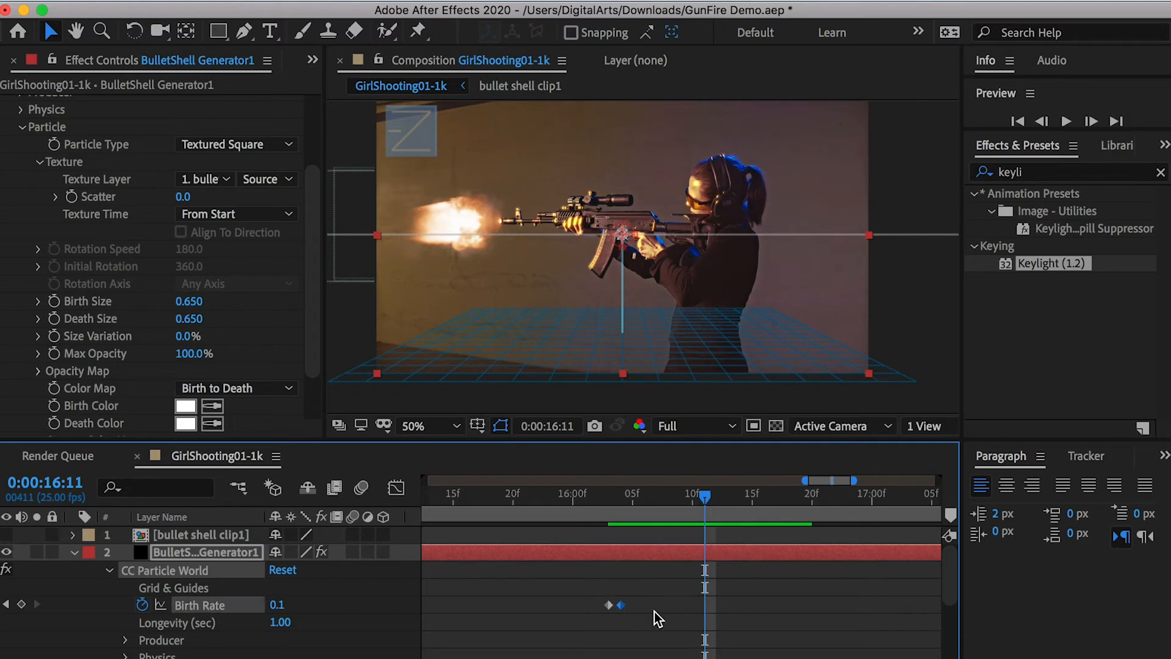
left_click_drag(708, 499, 718, 499)
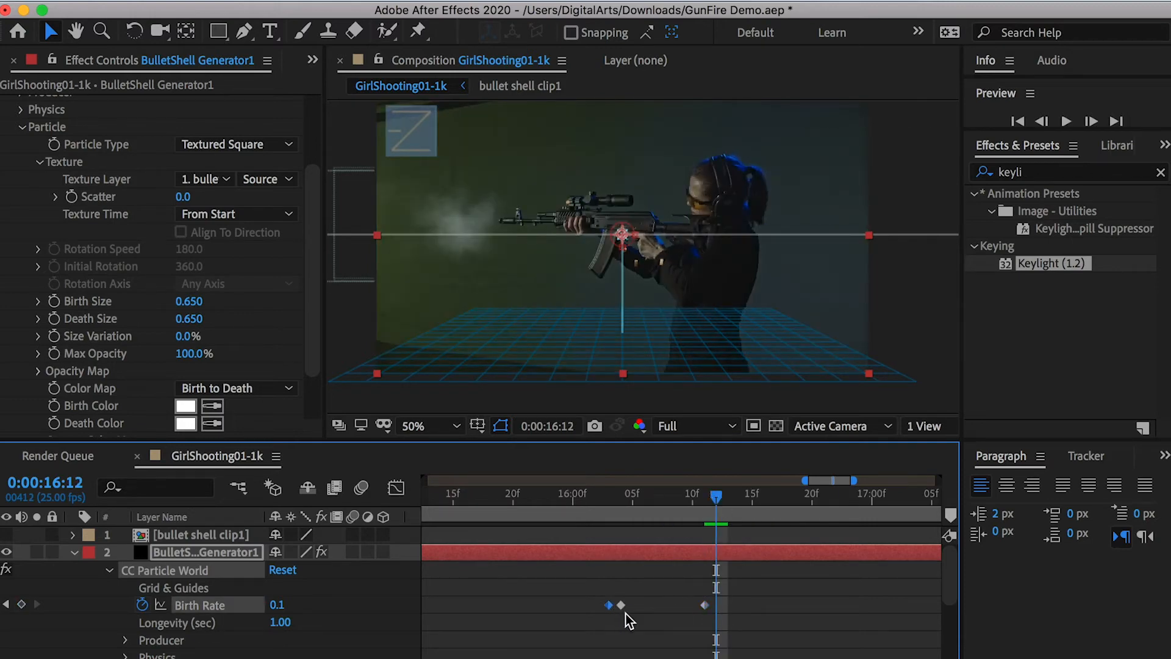
left_click_drag(717, 503, 630, 533)
key("space")
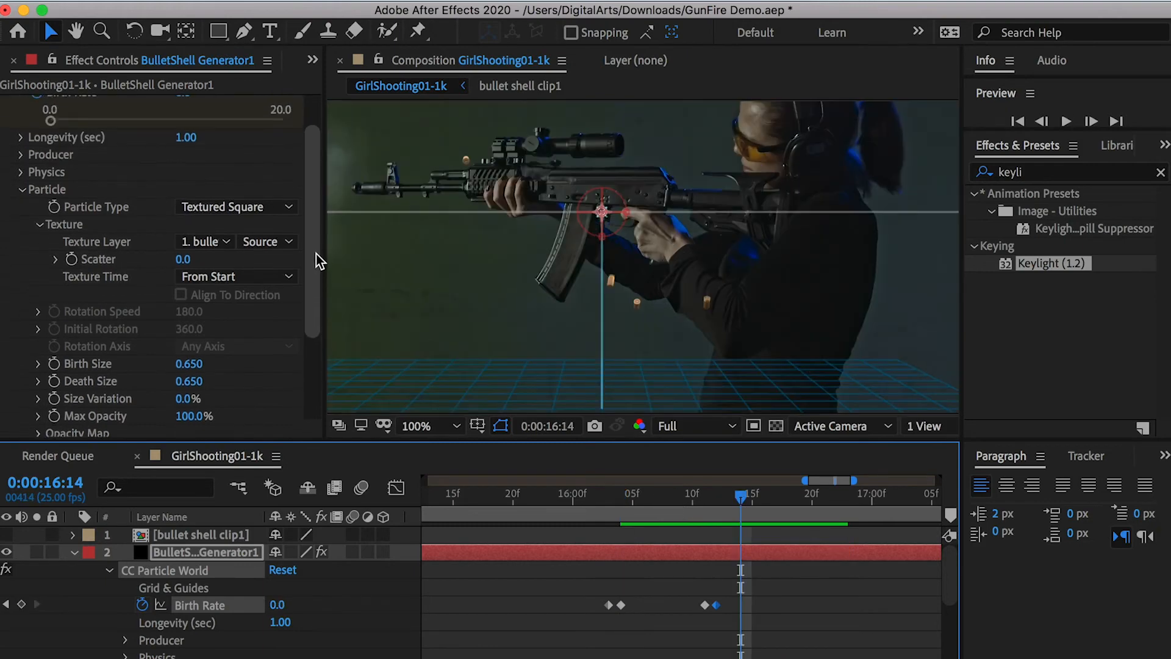
Change the particle Physics Animation to Cone Axis and play back the ejected shells.
scroll(309, 241, "up", 1)
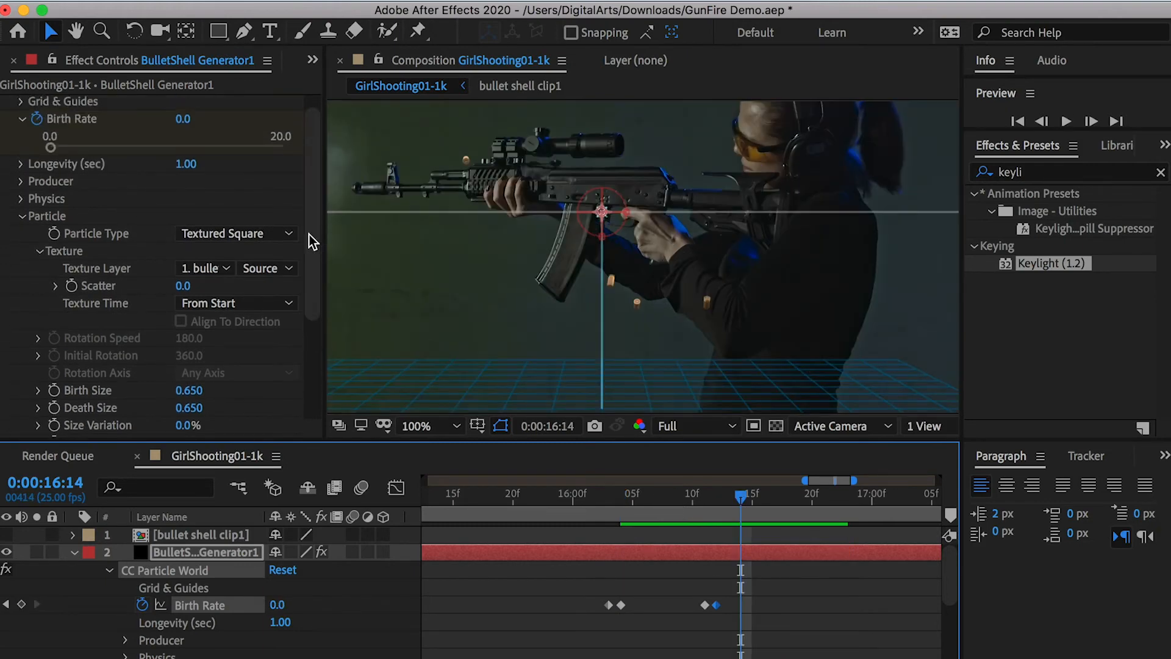
left_click(22, 200)
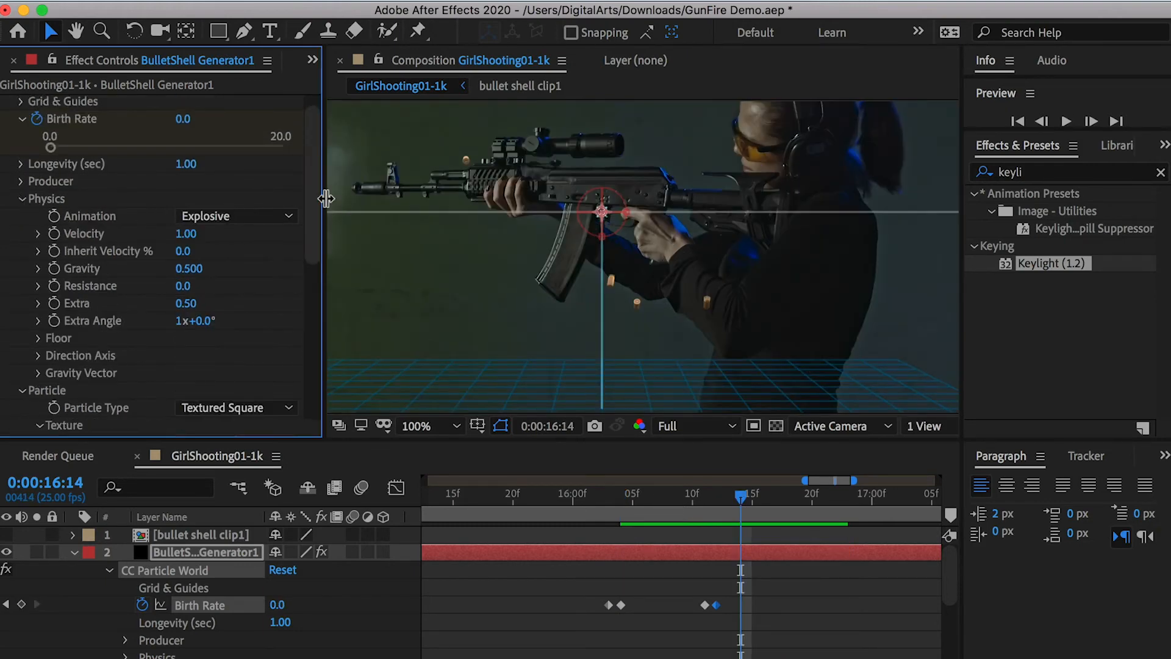
scroll(232, 210, "down", 1)
left_click(231, 198)
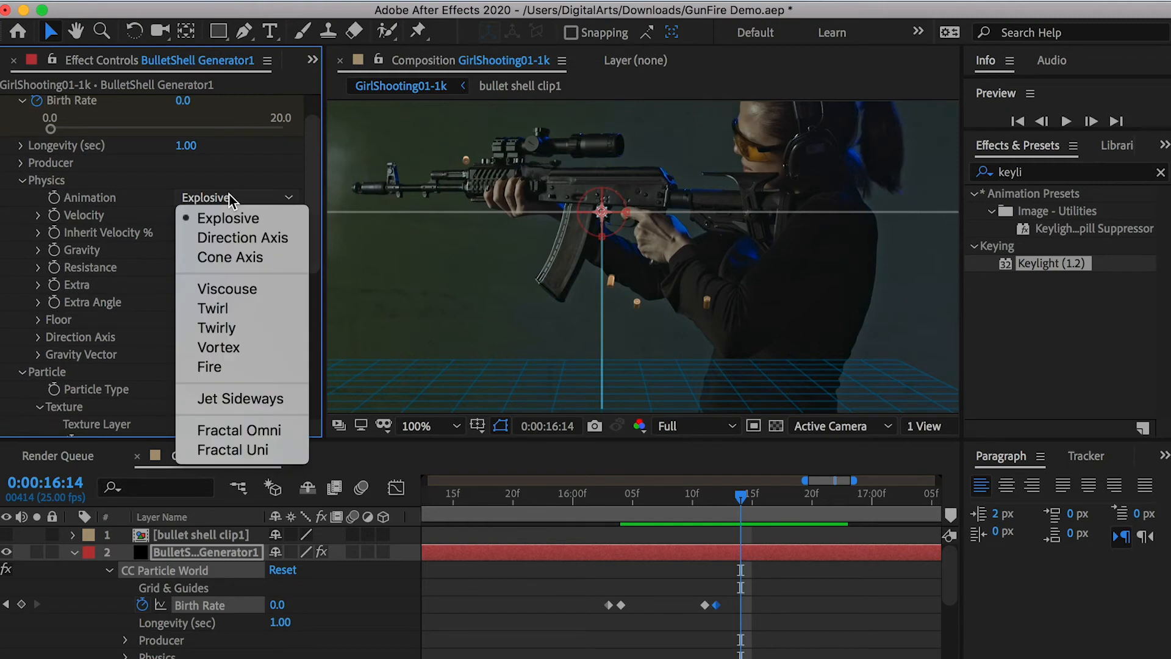
left_click(237, 259)
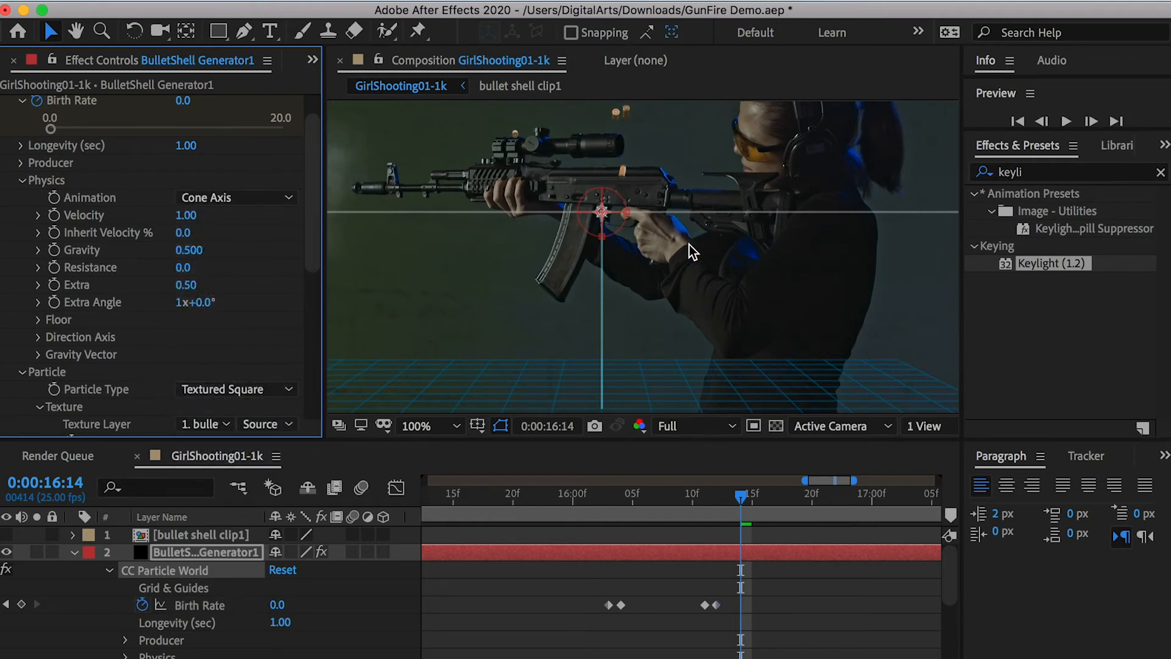
key("comma")
key("space")
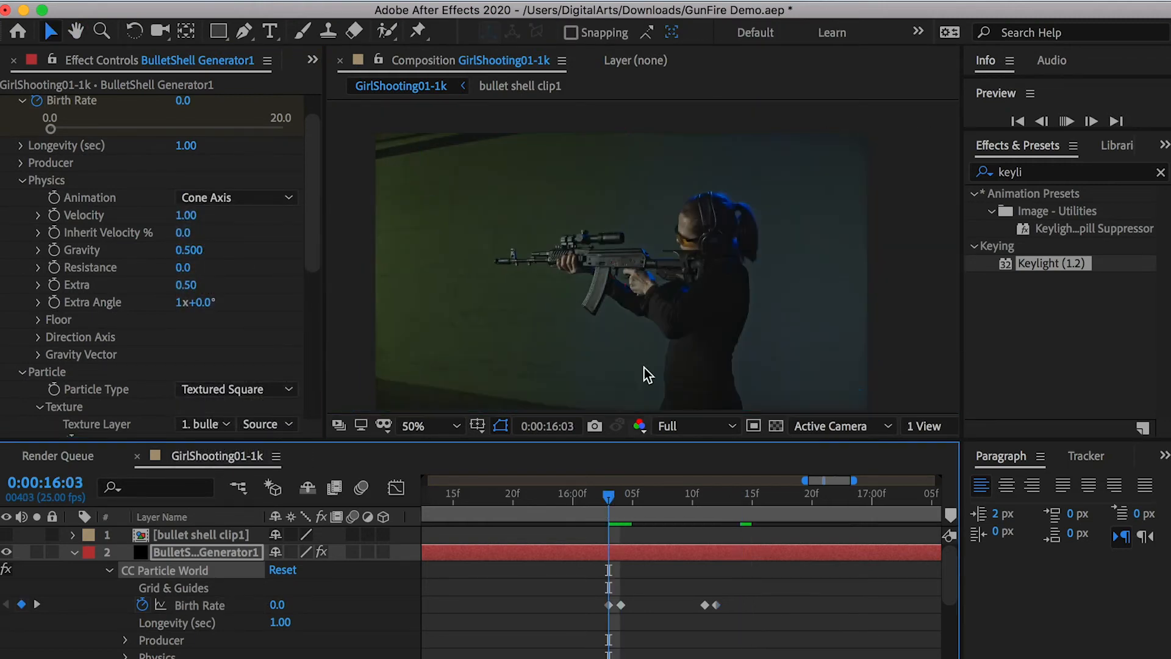
Set the Direction Axis X of the particles to 0.990 and preview the new ejection direction.
left_click_drag(665, 503, 716, 501)
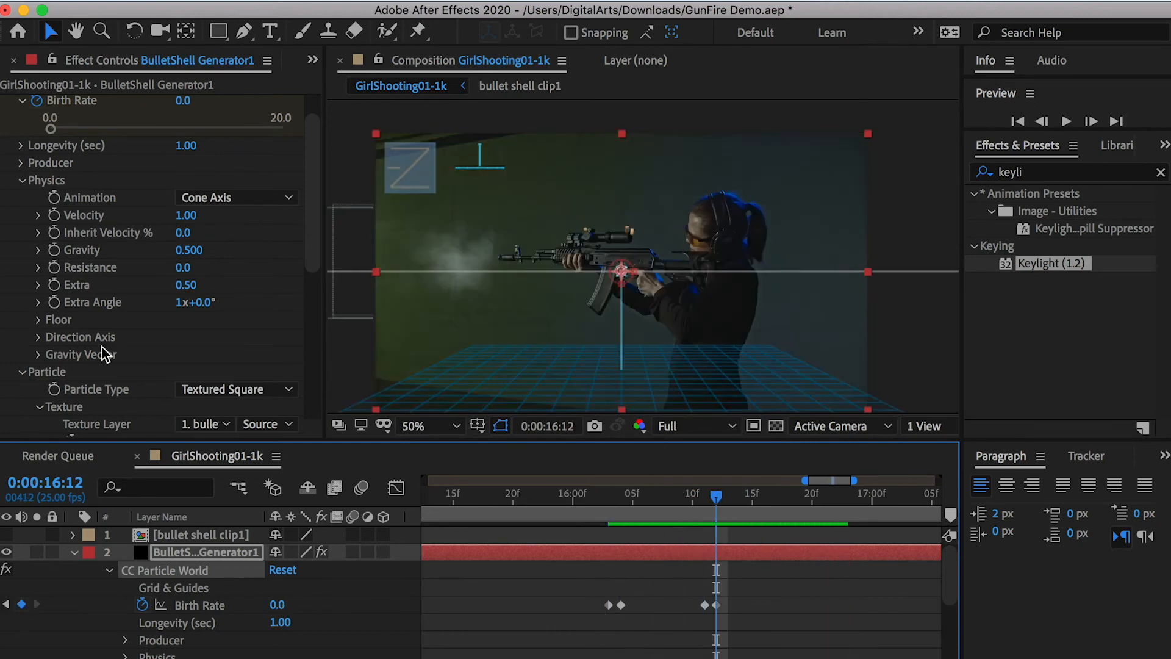
left_click(39, 337)
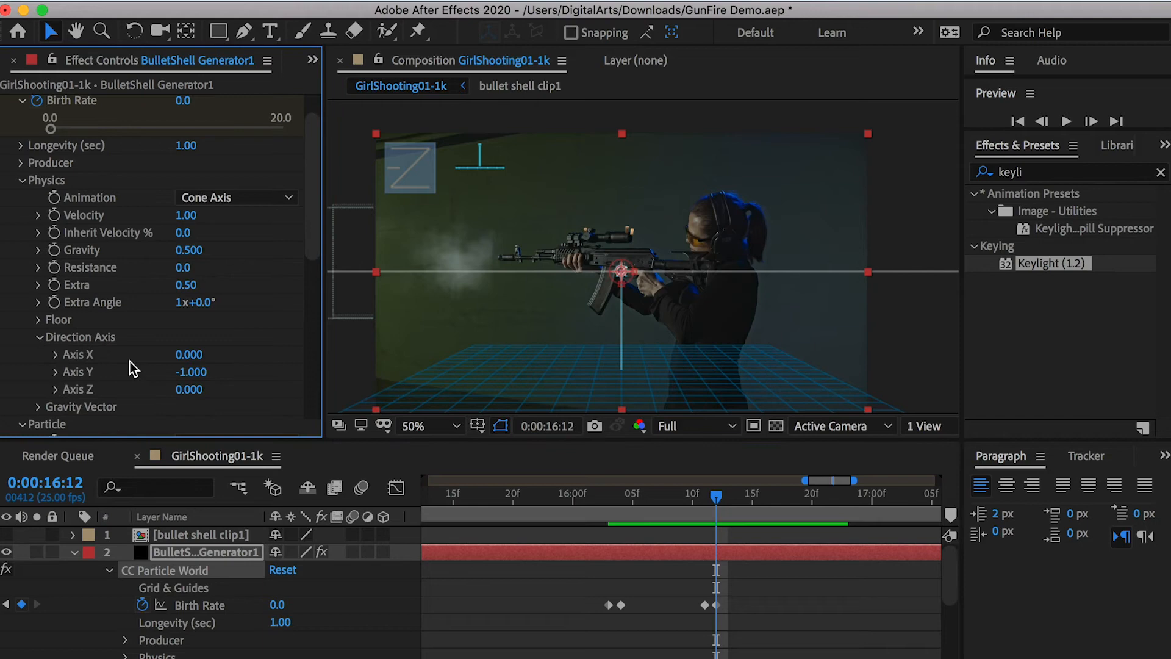
left_click_drag(184, 357, 351, 355)
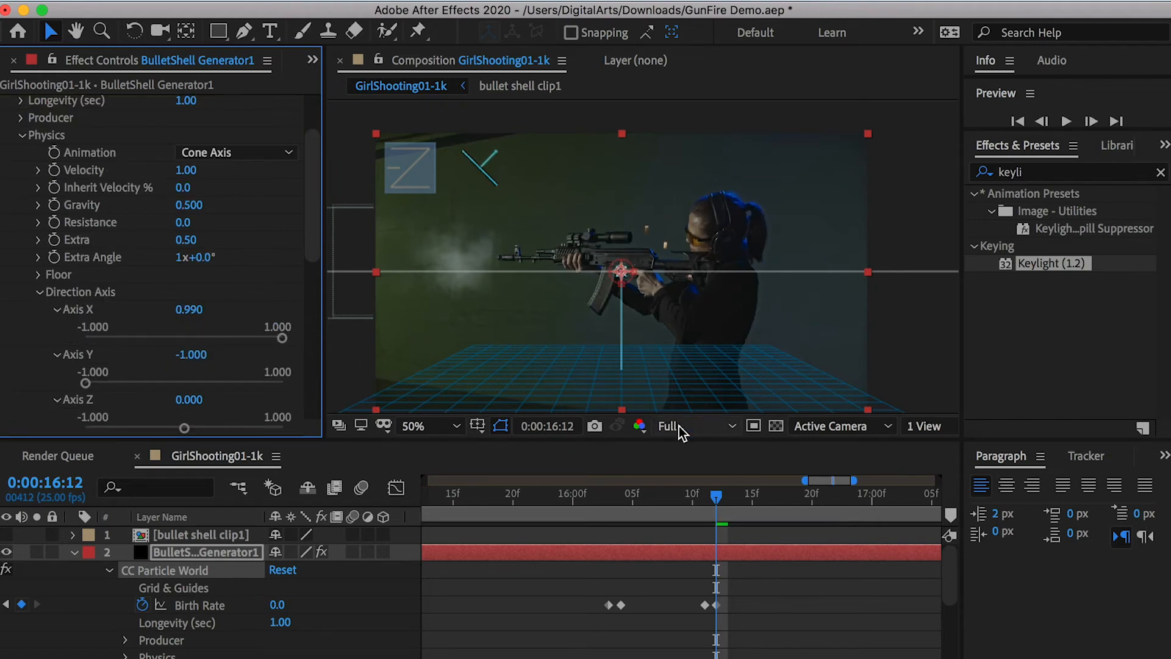
left_click(624, 501)
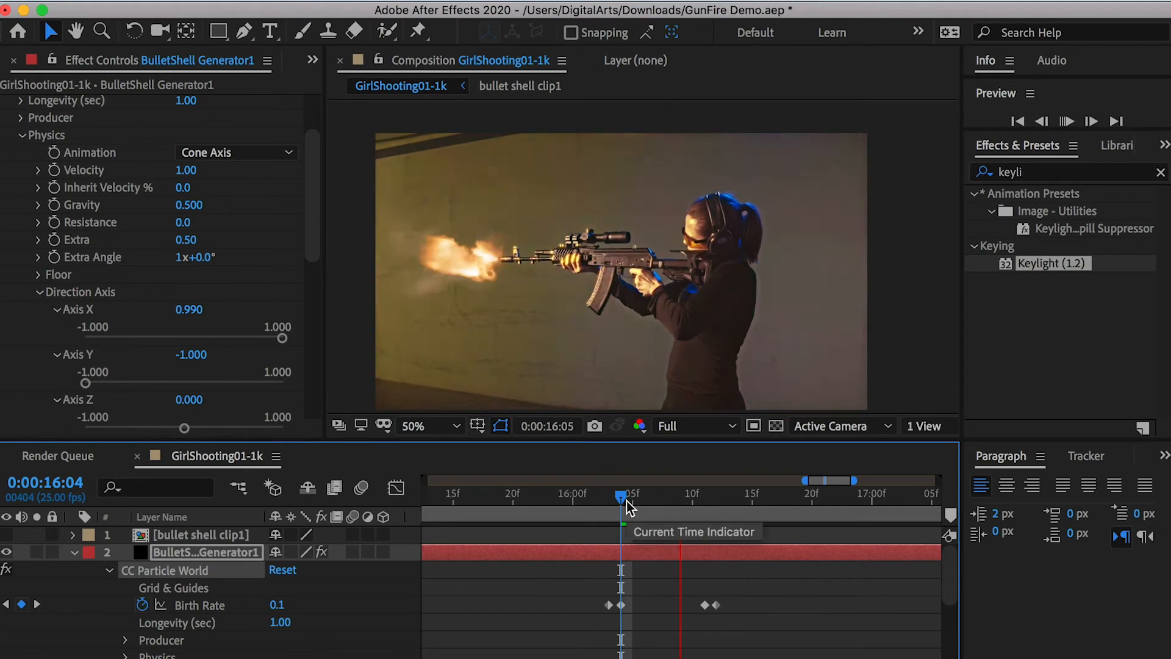
key("space")
left_click(648, 499)
scroll(628, 254, "up", 1)
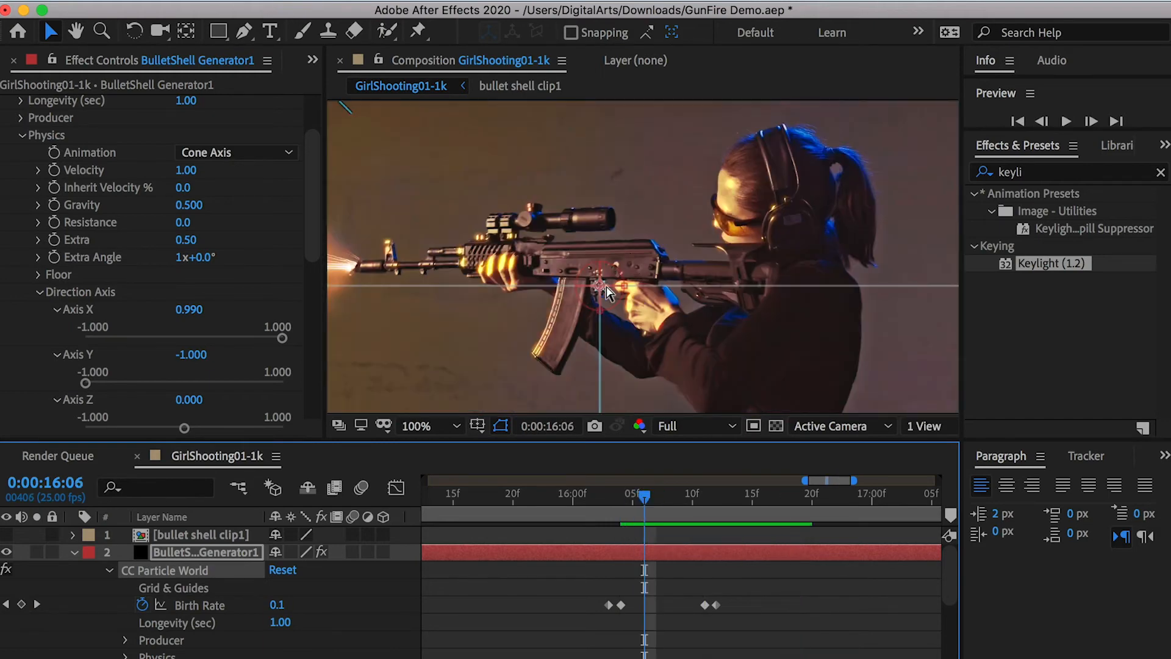
Start keyframing Producer Position X, Y and Z at 0:00:16:03 and move the producer onto the rifle's receiver, about X 0.04, Y -0.04.
left_click_drag(311, 208, 310, 193)
left_click(22, 201)
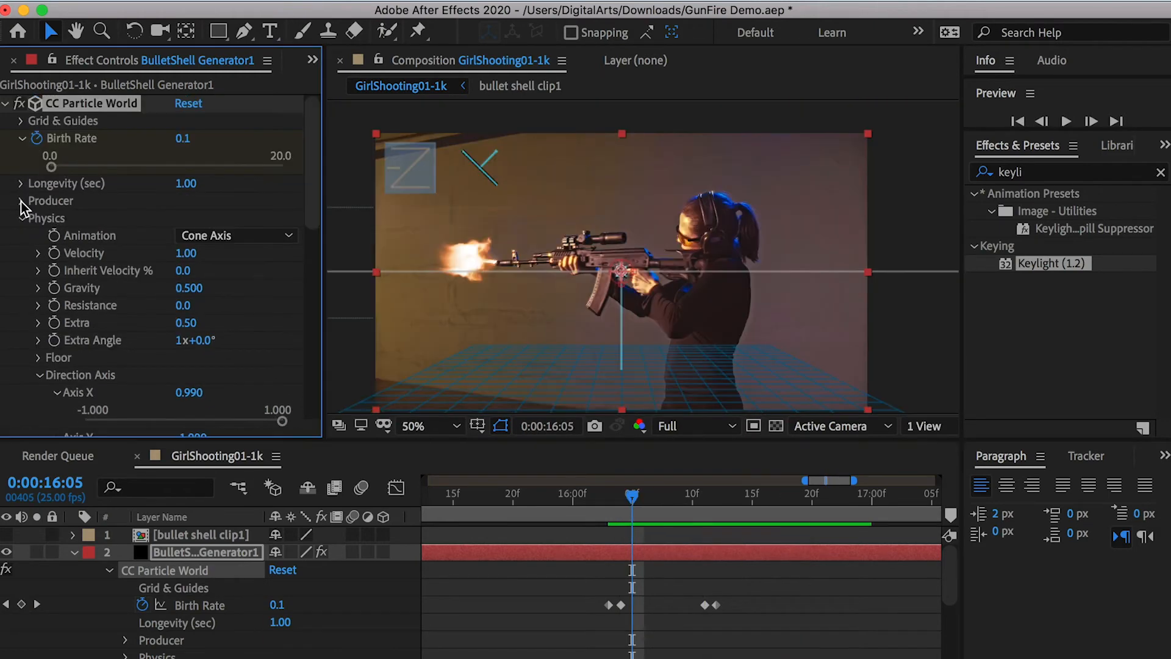
key("Page_Up")
key("Page_Up")
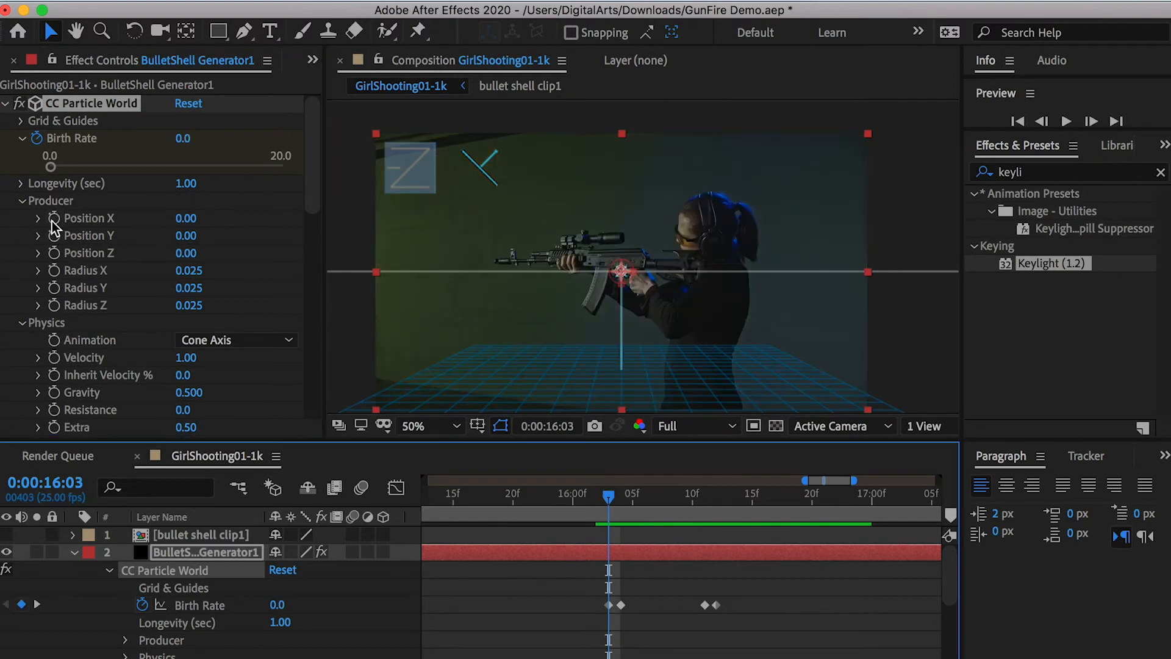
left_click(54, 253)
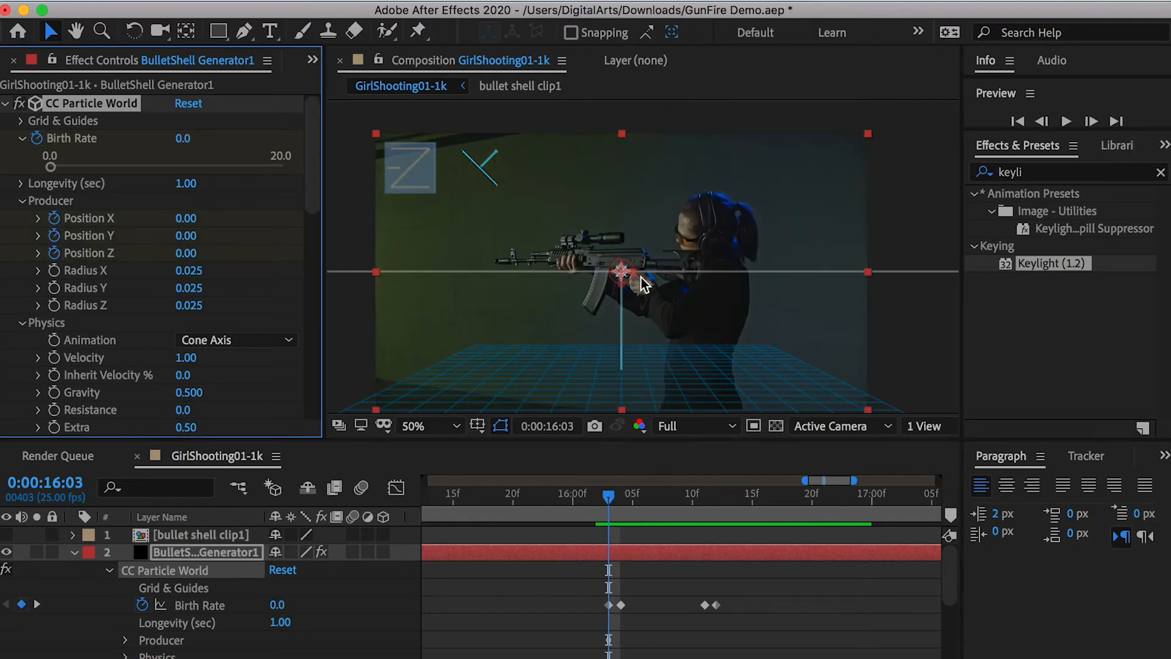
scroll(643, 279, "up", 1)
left_click_drag(601, 287, 642, 245)
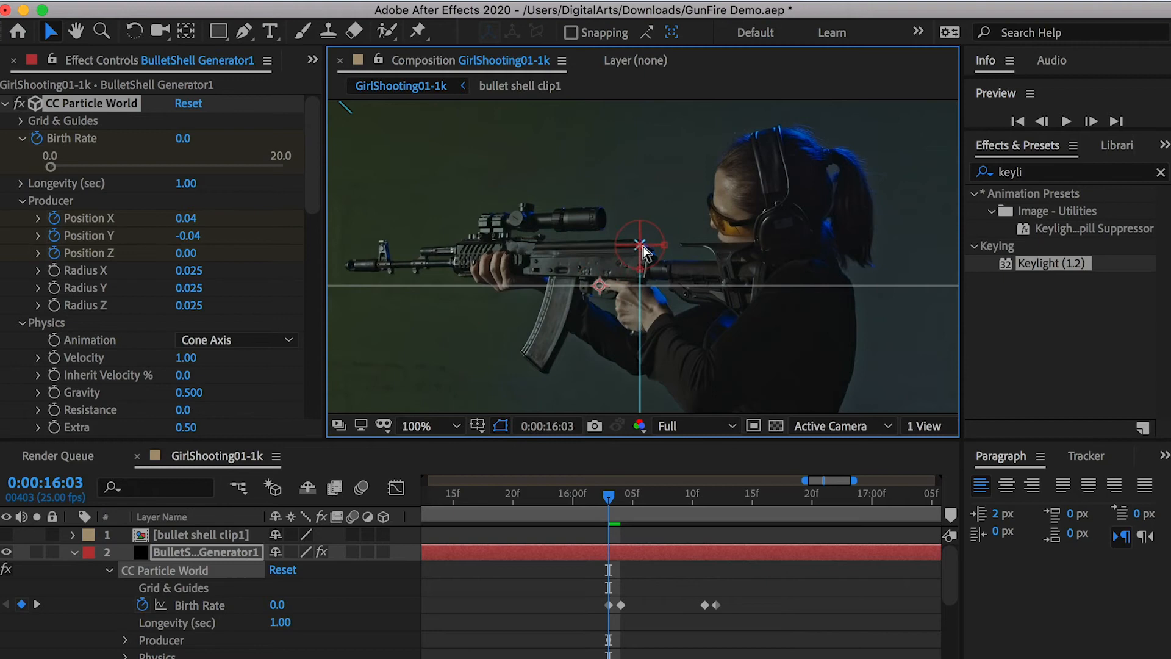
Keyframe the producer position at 0:00:16:06, 16:07, 16:10 and 16:12 so it follows the rifle, ending at about X 0.06, Y -0.05.
left_click_drag(621, 499, 645, 493)
left_click_drag(643, 248, 656, 244)
mouse_move(644, 496)
left_mouse_down()
mouse_move(692, 497)
mouse_move(653, 504)
left_mouse_up()
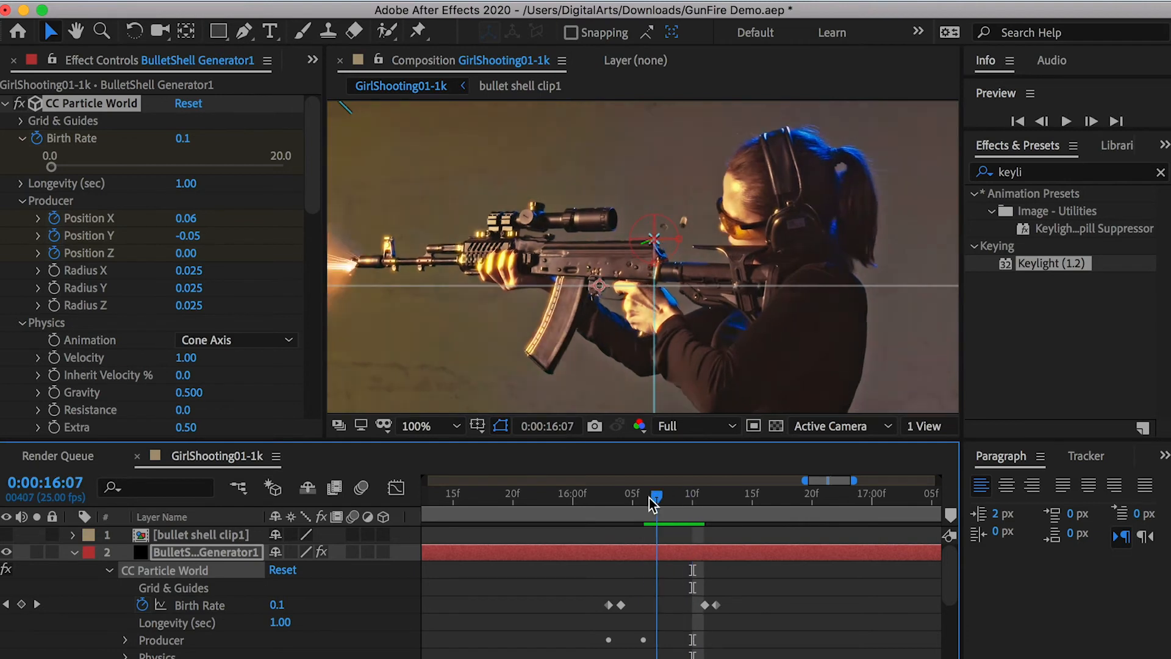
key("period")
left_click(678, 494)
left_click_drag(678, 491, 695, 493)
left_click_drag(664, 223, 672, 218)
left_click_drag(693, 490, 717, 488)
left_click_drag(671, 218, 674, 223)
Set the producer's Radius X, Y and Z to 0 and play back the shell ejection.
key("comma")
left_click(201, 274)
type("0")
left_click(194, 288)
type("0")
left_click(200, 305)
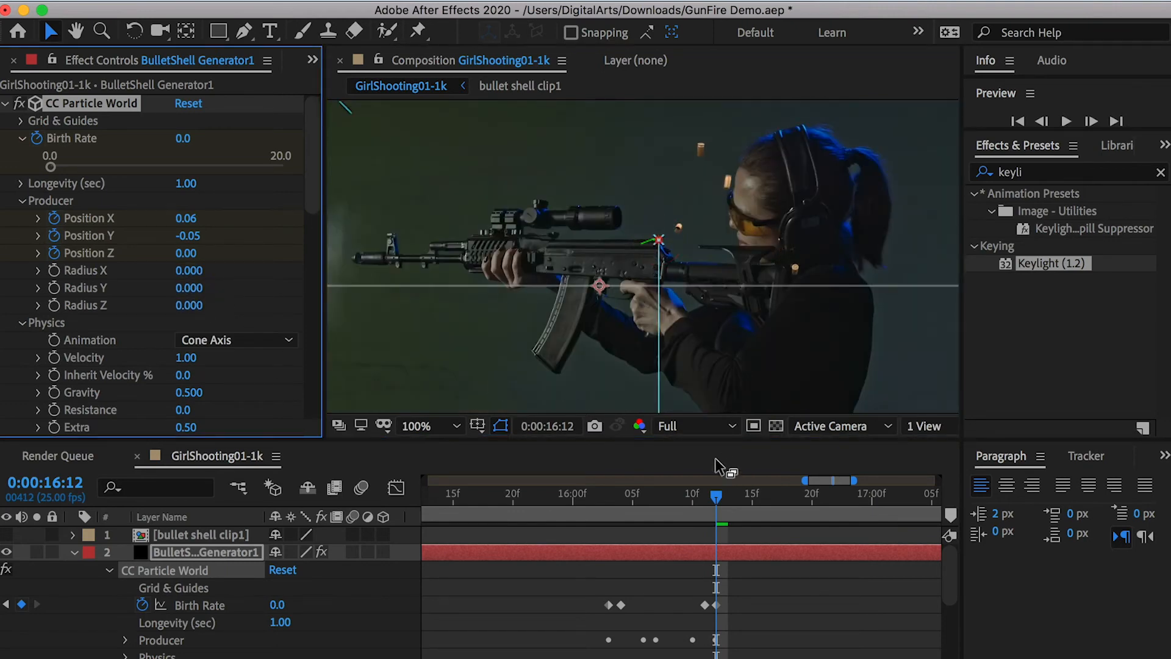
left_click_drag(669, 498, 621, 491)
key("space")
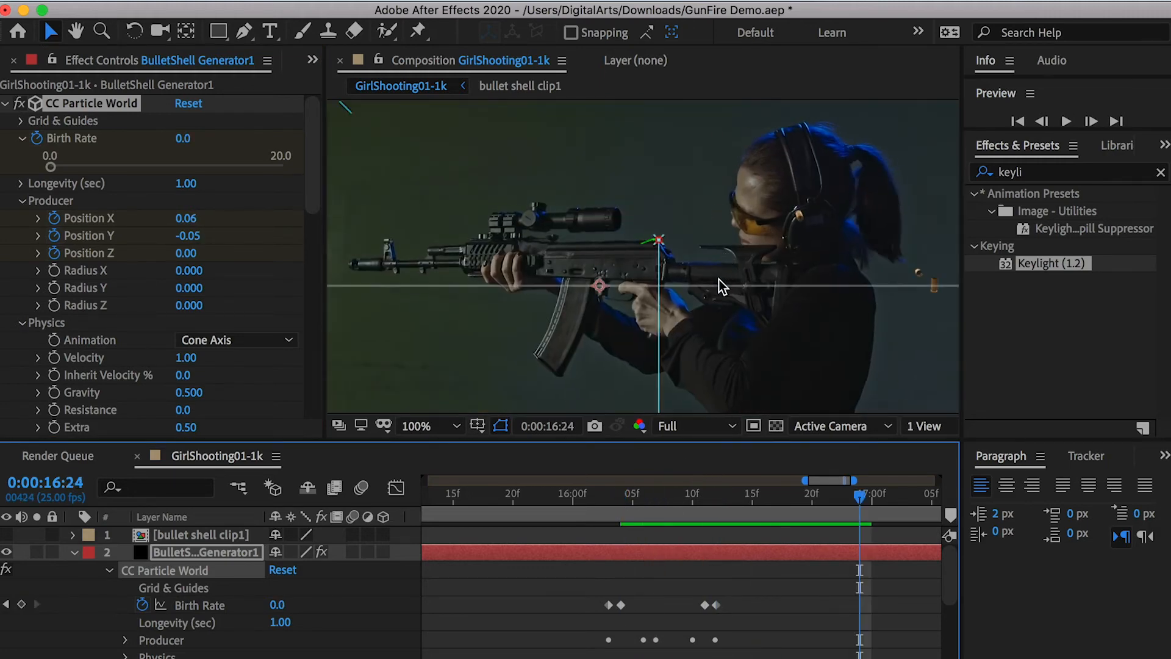
Apply the Curves effect to the BulletShell Generator1 layer and start keyframing its curves at 0:00:16:03.
left_click(979, 175)
type("curv")
left_click_drag(1054, 263, 244, 552)
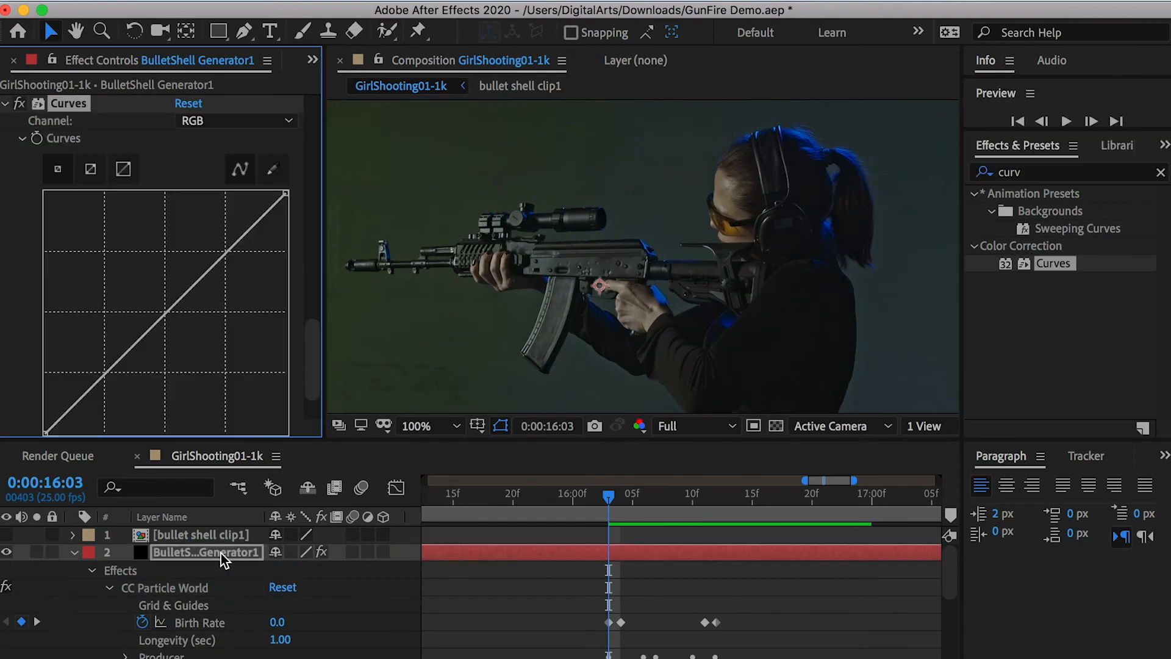
left_click(37, 138)
Raise the RGB and Red curves of BulletShell Generator1 at 0:00:16:04 to brighten and warm the shells.
left_click(621, 494)
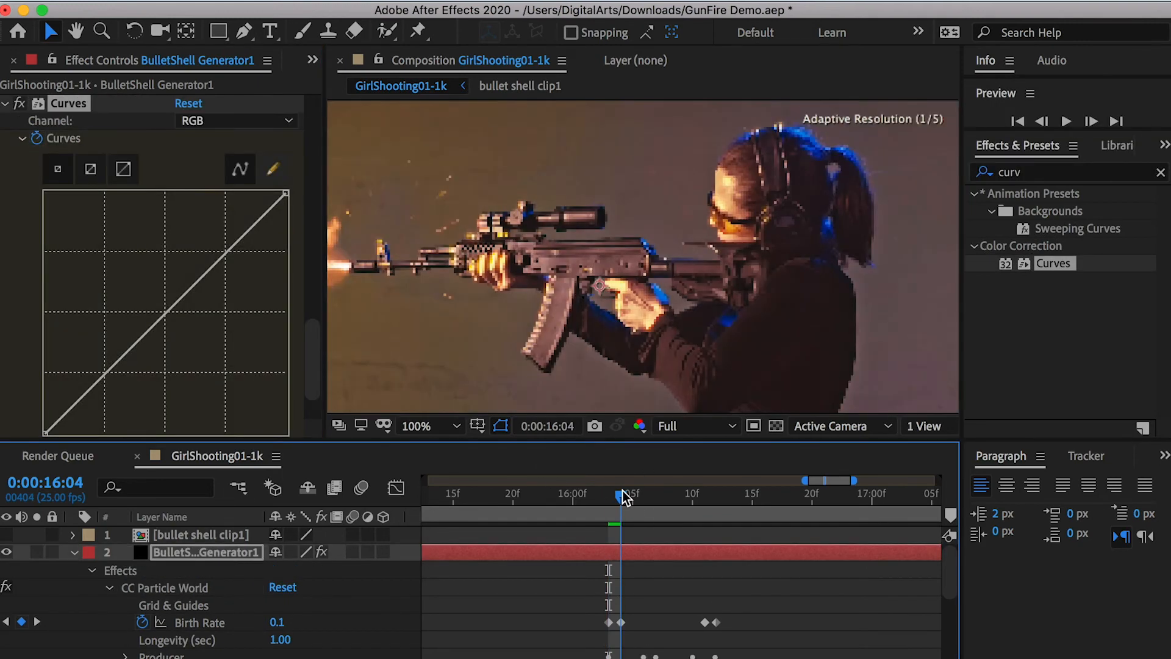
scroll(195, 573, "down", 5)
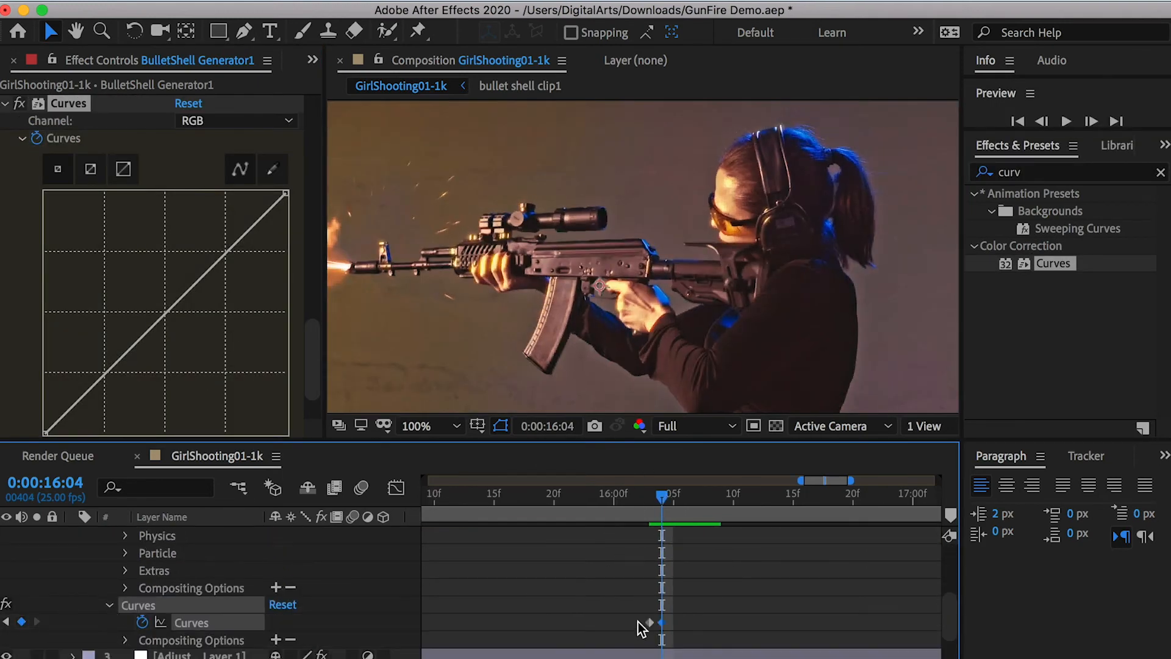
left_click_drag(237, 242, 213, 220)
Keyframe the raised curves at 0:00:16:11, copy the first Curves keyframe to 0:00:16:12, and play back the result.
left_click_drag(661, 497, 749, 487)
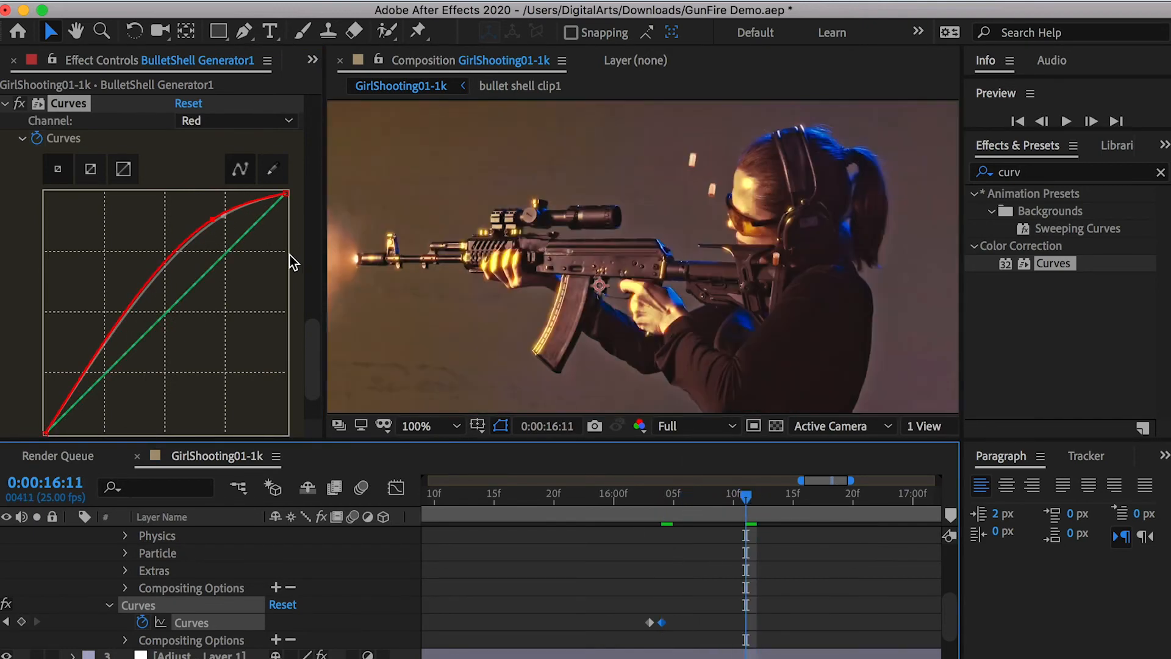
left_click(757, 496)
left_click_drag(635, 613, 652, 630)
key("super+c")
key("super+v")
left_click(749, 495)
key("space")
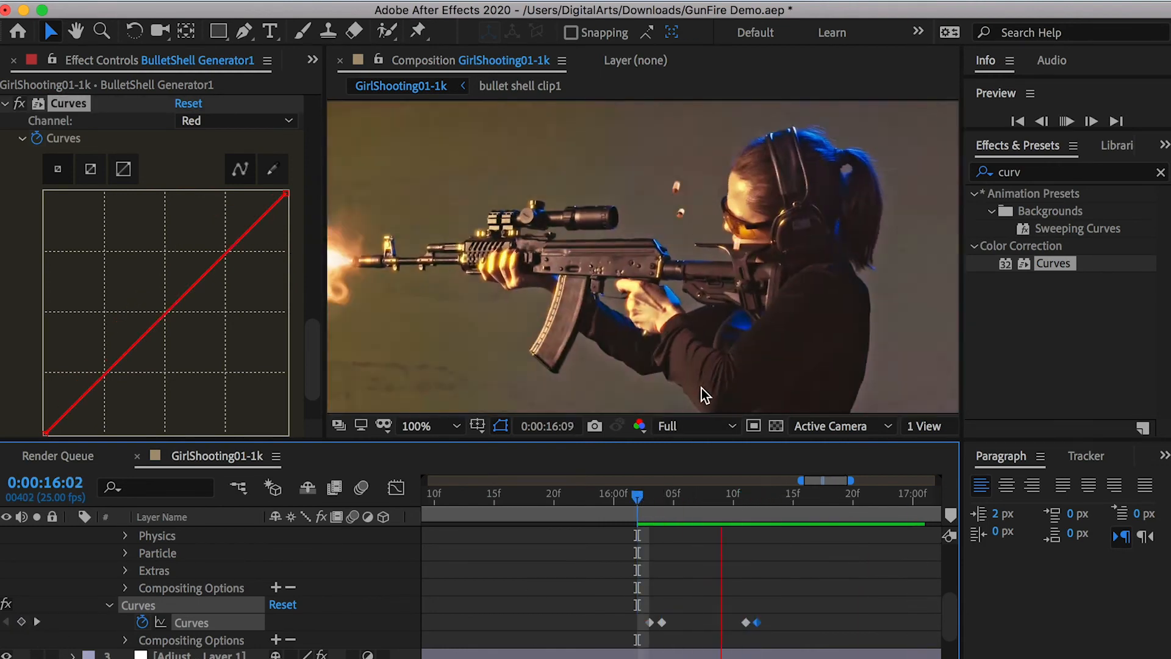
Lower the upper ends of the Red and RGB curves slightly at 0:00:16:12 to darken the shells.
left_click_drag(715, 497, 760, 498)
left_click_drag(286, 193, 296, 221)
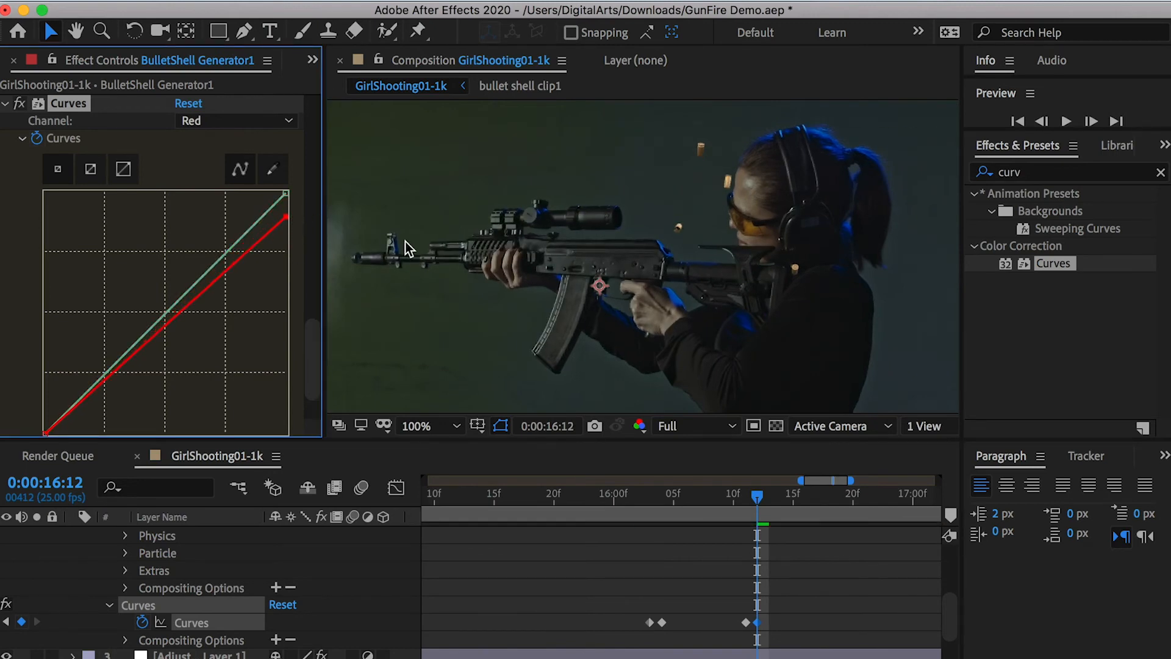
left_click(201, 121)
left_click(207, 139)
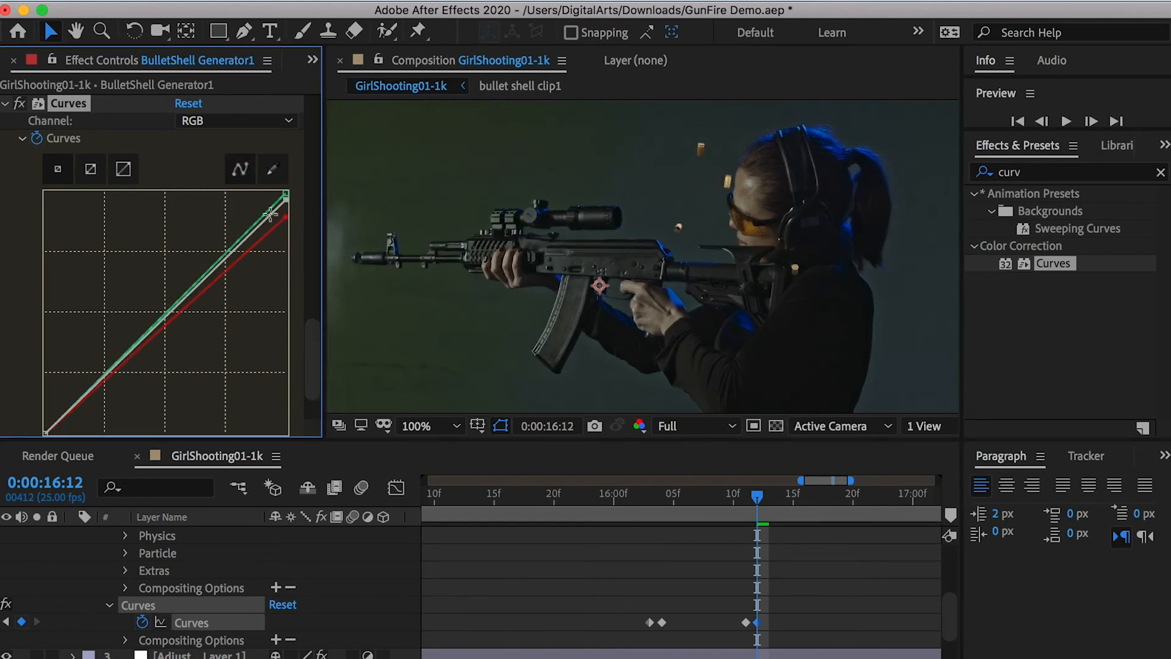
left_click(650, 496)
left_click(650, 622)
Apply the Glow effect to BulletShell Generator1 and start keyframing Glow Threshold, Radius and Intensity at 0:00:16:03.
mouse_move(651, 495)
left_mouse_down()
mouse_move(771, 499)
mouse_move(650, 499)
left_mouse_up()
left_click(1061, 172)
type("glow")
left_click_drag(1049, 297, 552, 552)
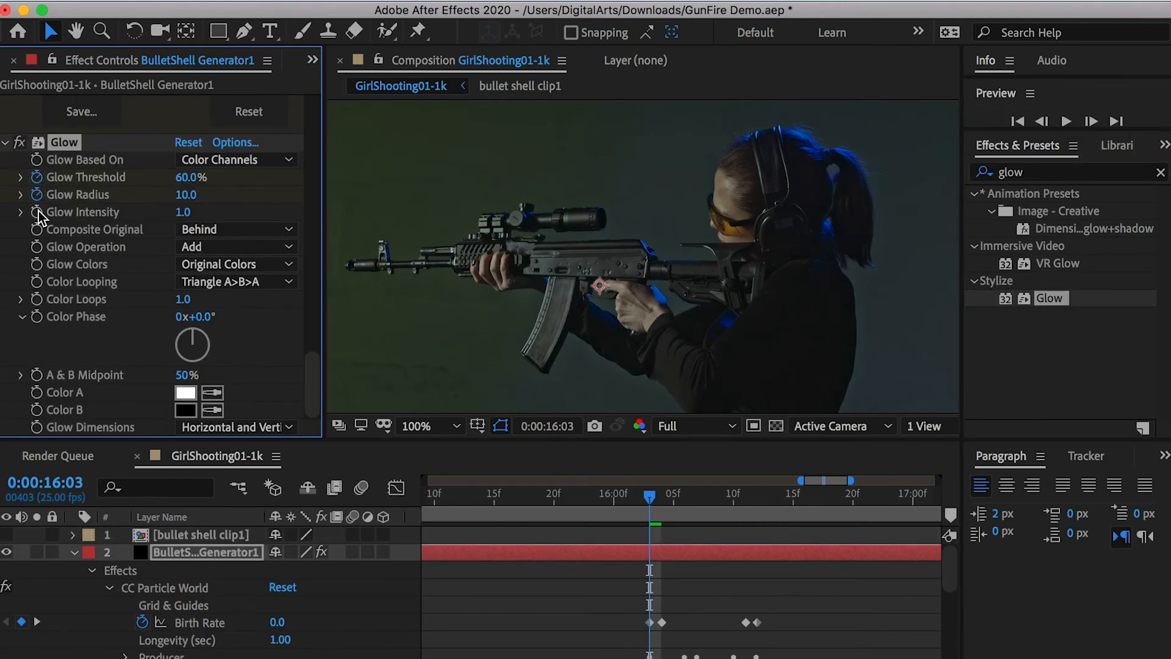
Set Glow Intensity to 1.8 at 0:00:16:04 and add keyframes for Glow Radius and Glow Threshold there.
left_click(662, 497)
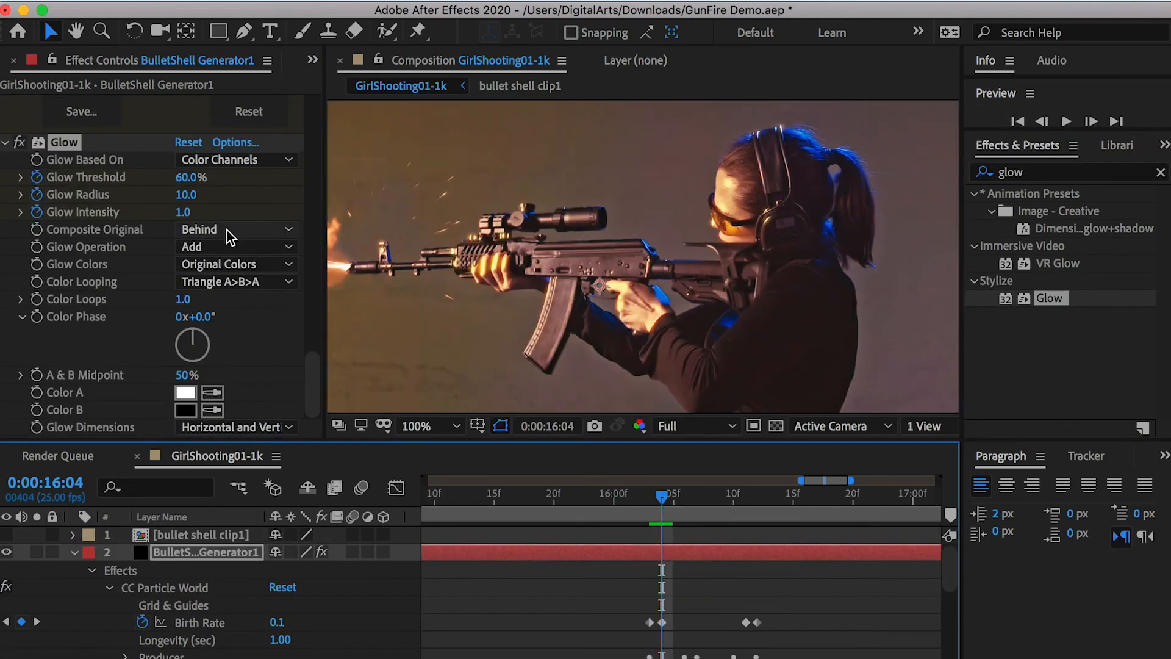
scroll(225, 622, "down", 10)
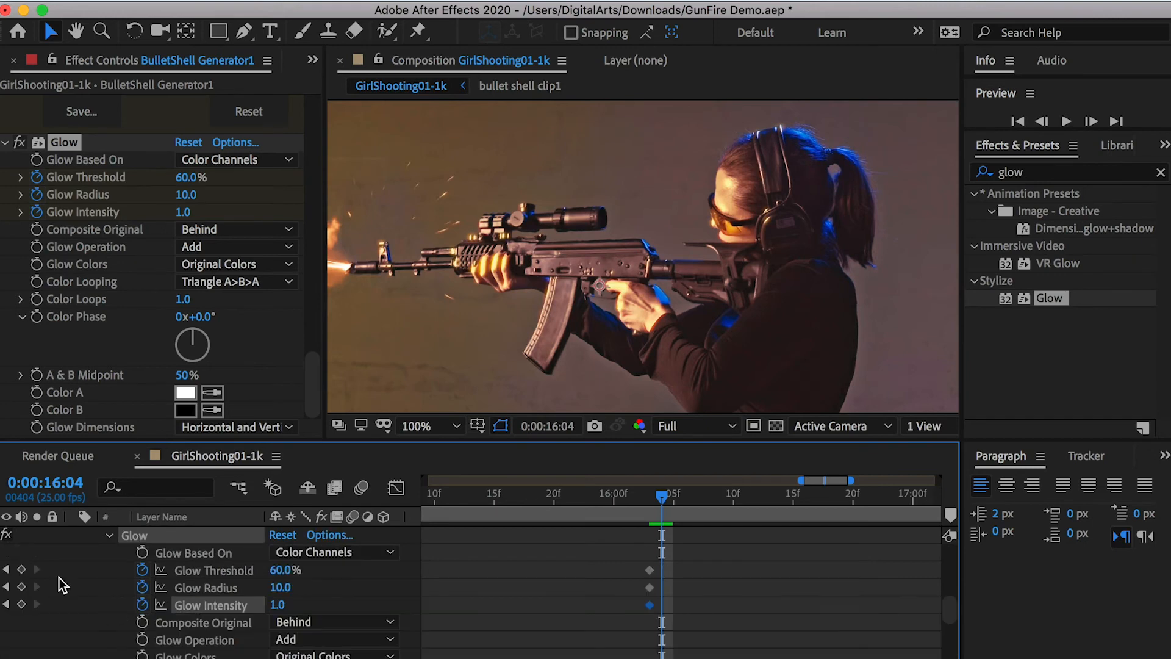
left_click_drag(279, 606, 360, 604)
left_click(21, 586)
left_click(22, 569)
At 0:00:16:11, set Glow Radius to 30 and Glow Intensity to 1.3, and keyframe the existing Glow Threshold.
left_click_drag(662, 497, 746, 497)
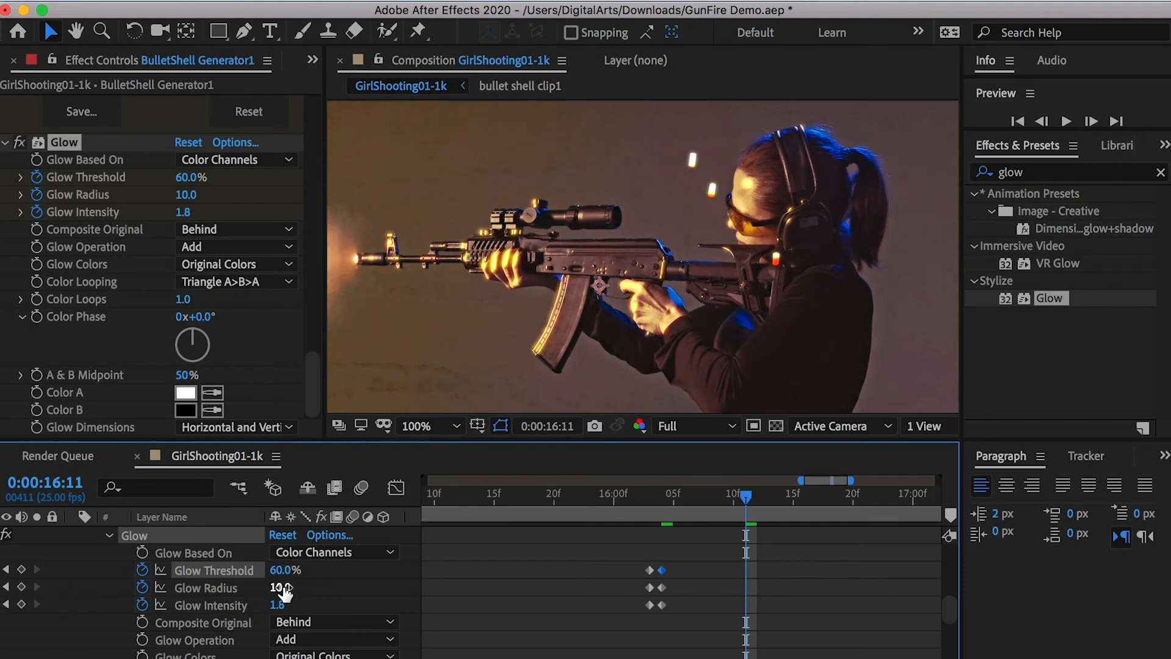
left_click(284, 589)
type("40")
key("Return")
type("30")
key("Return")
left_click_drag(277, 604, 231, 608)
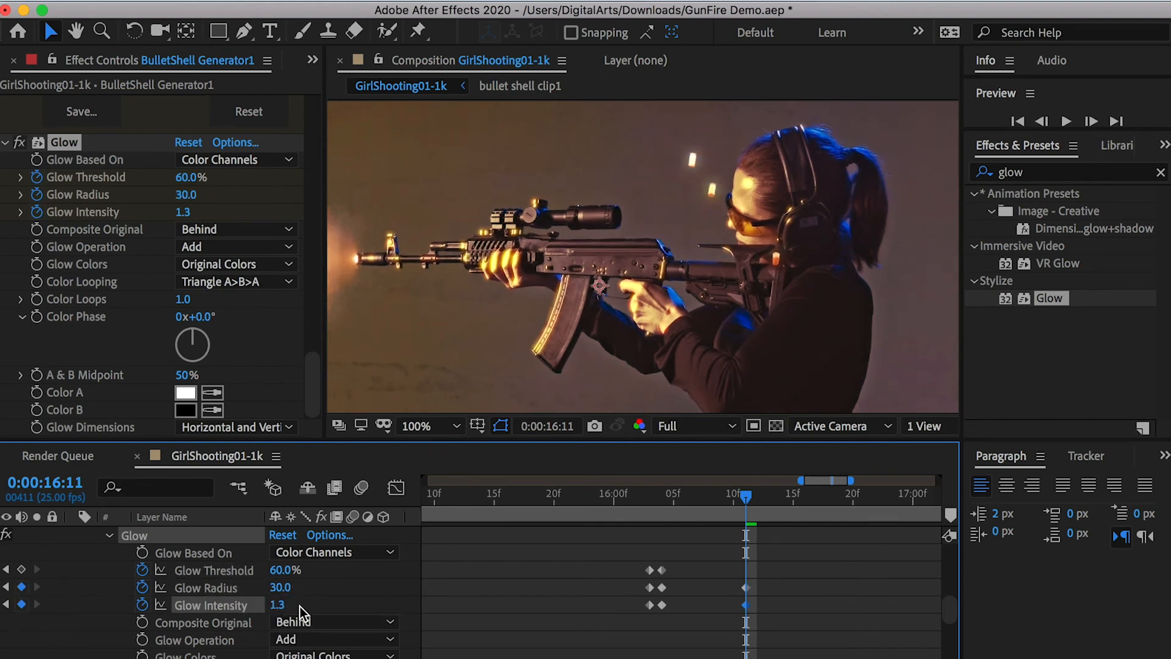
left_click_drag(278, 575, 341, 574)
key("super+z")
left_click(23, 568)
Copy the Glow Radius and Glow Intensity keyframes from 0:00:16:11 to 0:00:16:04 and play back the result.
left_click(666, 496)
left_click(746, 588)
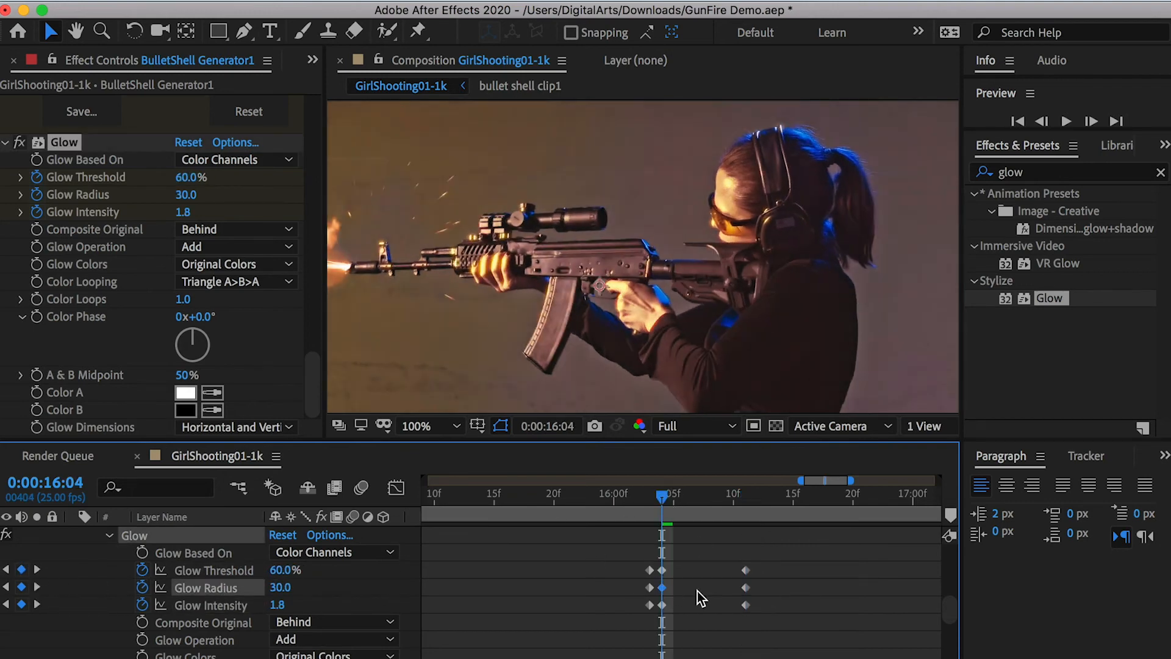
left_click(746, 605)
key("space")
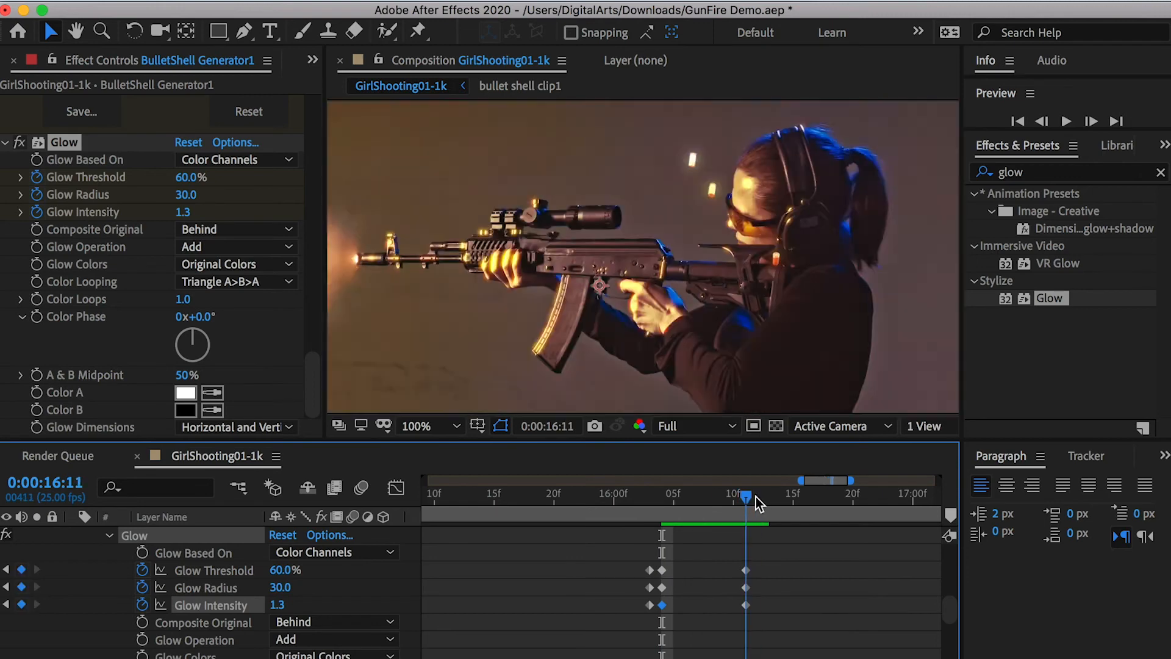
Set Glow Threshold, Glow Radius and Glow Intensity to 0 at both 0:00:16:12 and 0:00:16:03, and preview the shells.
left_click_drag(277, 604, 155, 596)
left_click_drag(272, 571, 173, 580)
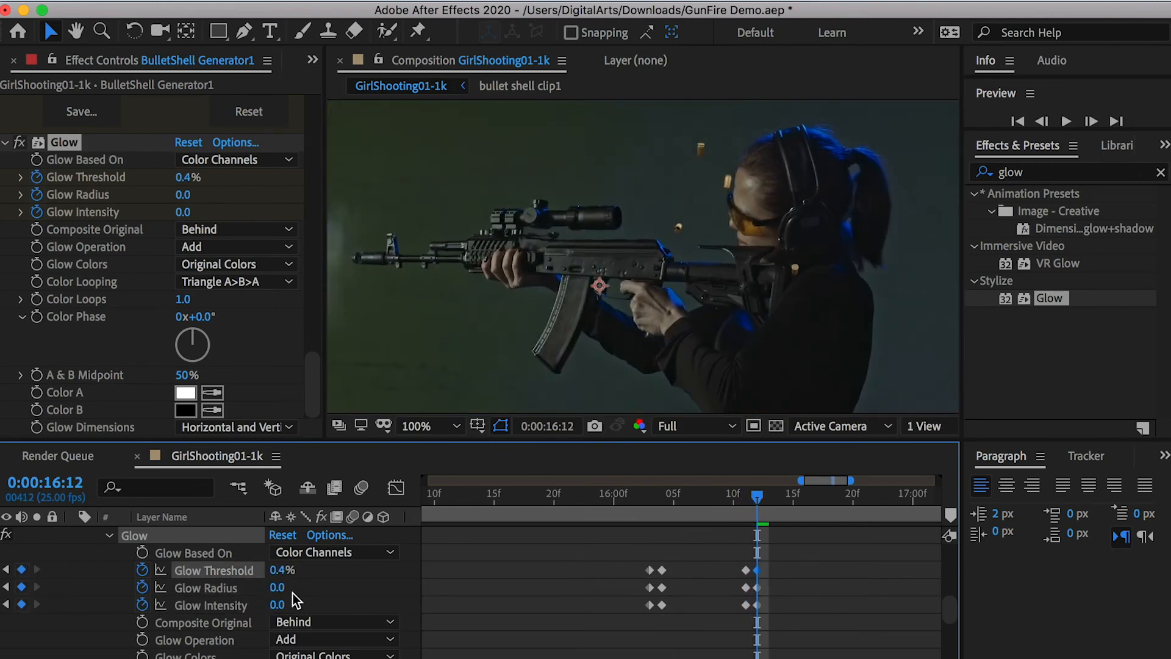
left_click(650, 502)
left_click(276, 569)
type("0")
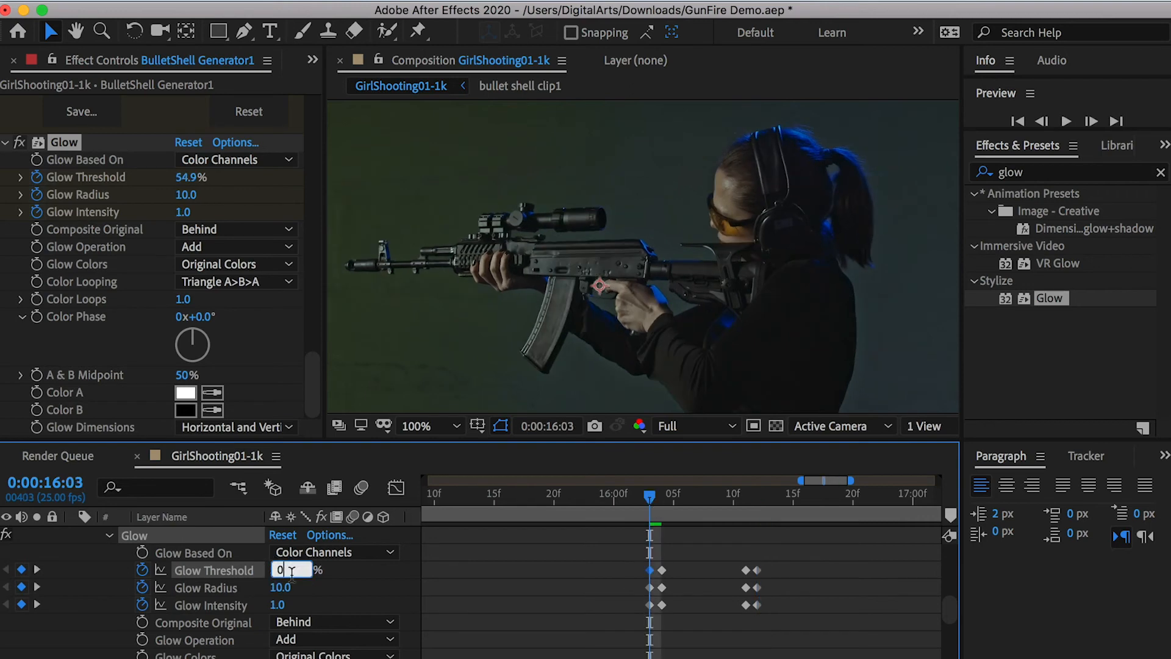
key("Tab")
type("0")
key("Tab")
type("0")
key("Return")
left_click_drag(650, 497, 770, 497)
scroll(731, 294, "down", 4)
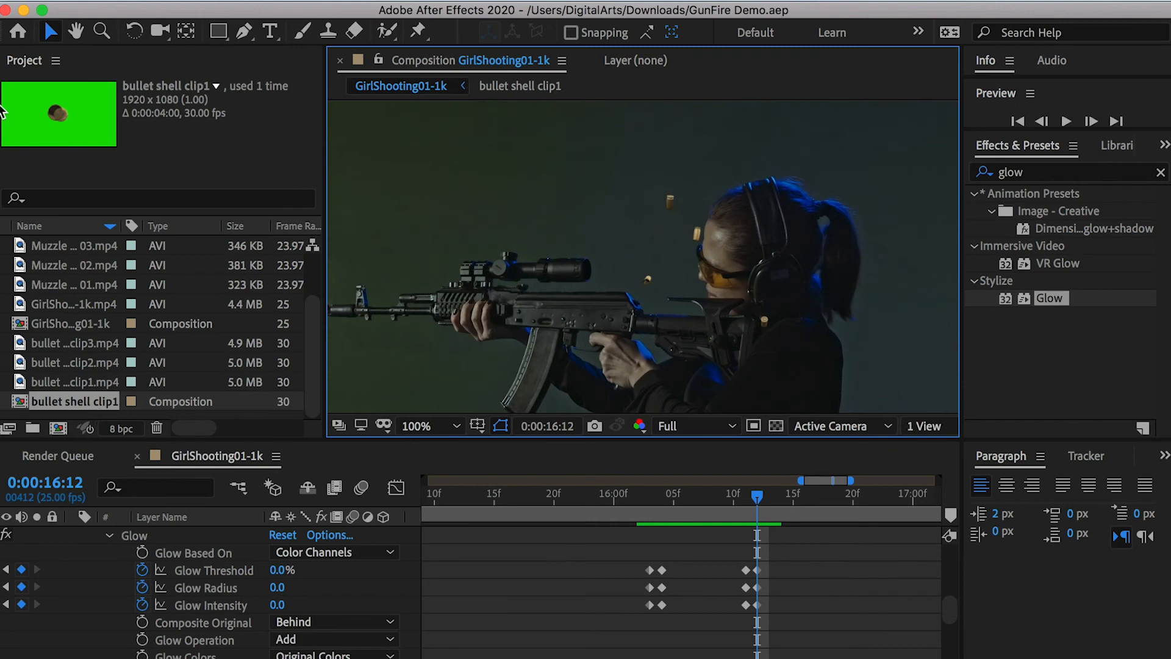
Create a composition from bullet shell clip2.mp4 and key out its green background with Keylight (1.2).
left_click_drag(89, 362, 59, 428)
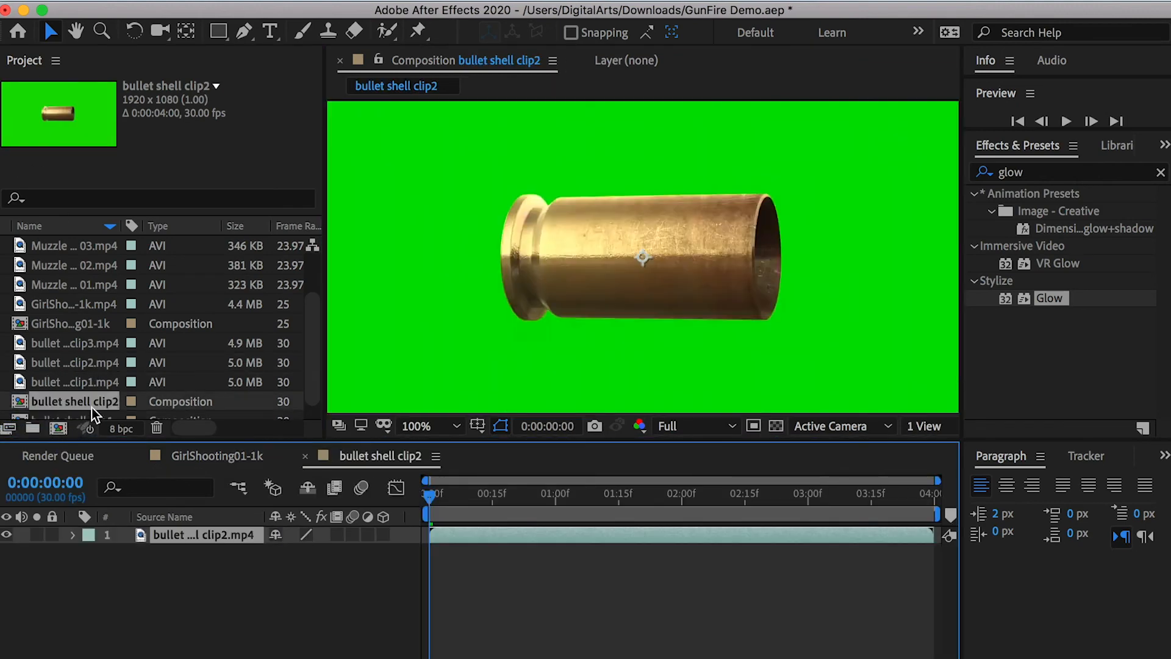
left_click(1031, 172)
type("keyl")
left_click_drag(1053, 263, 207, 535)
left_click(427, 183)
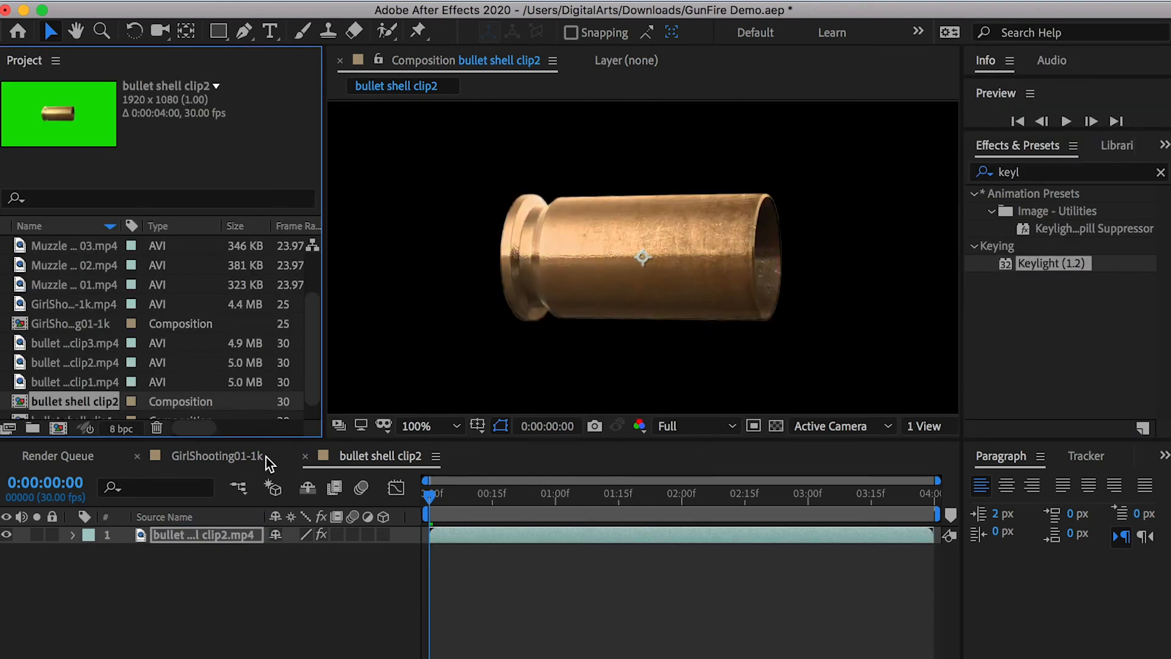
Duplicate the BulletShell Generator1 layer in GirlShooting01-1k and move the copy to the top of the layer stack.
left_click(305, 455)
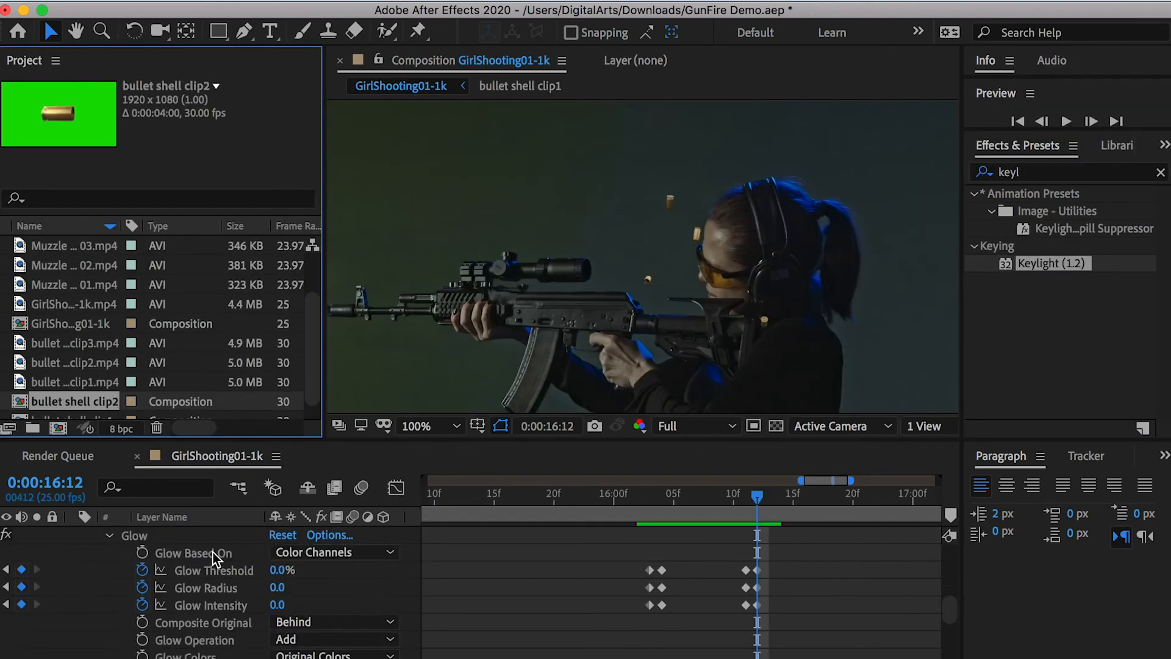
left_click(72, 535)
left_click(74, 552)
left_click(205, 554)
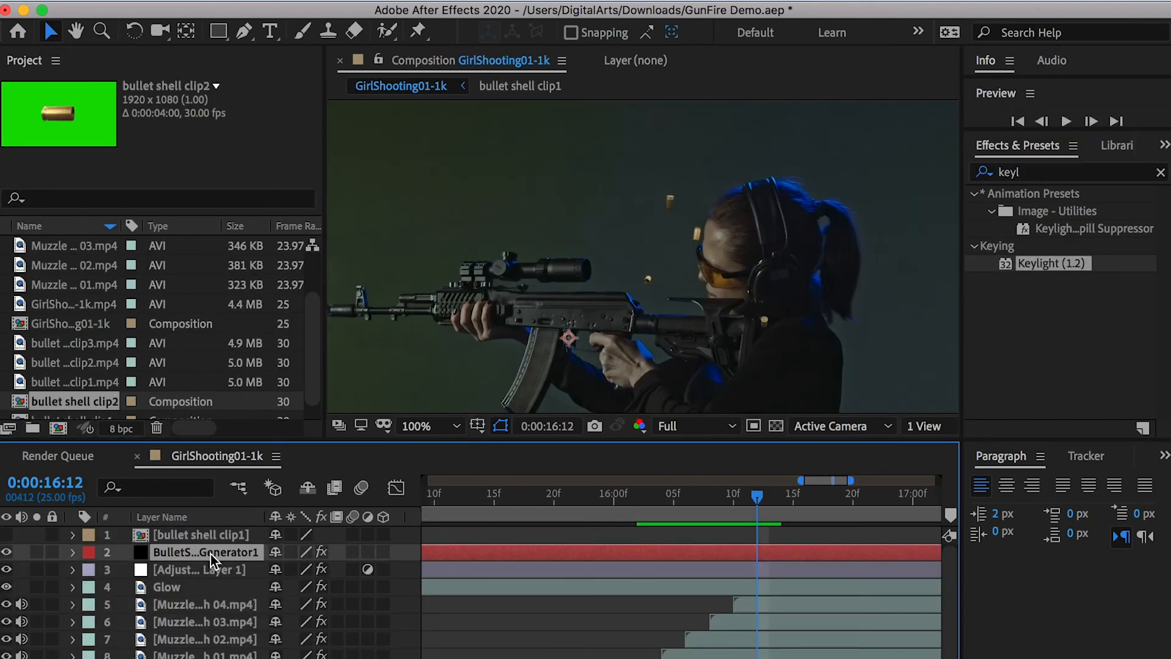
key("super+d")
left_click_drag(208, 553, 211, 534)
Add the bullet shell clip2 composition above BulletShell Generator2 and hide it.
left_click_drag(60, 400, 218, 533)
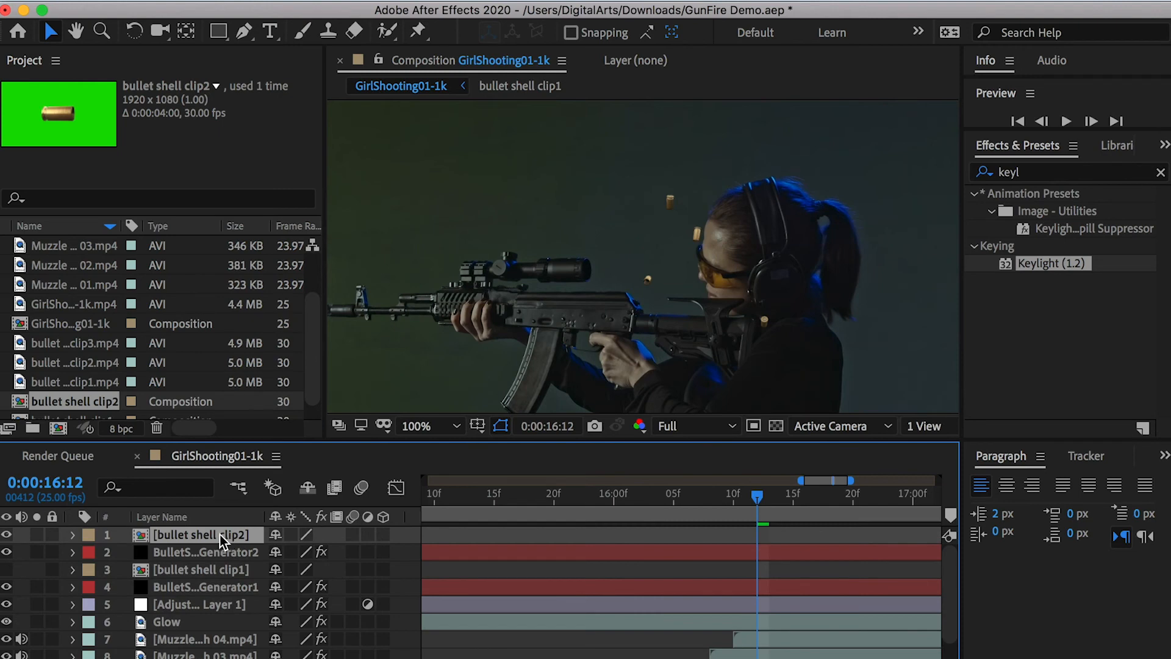
left_click(220, 552)
left_click(6, 535)
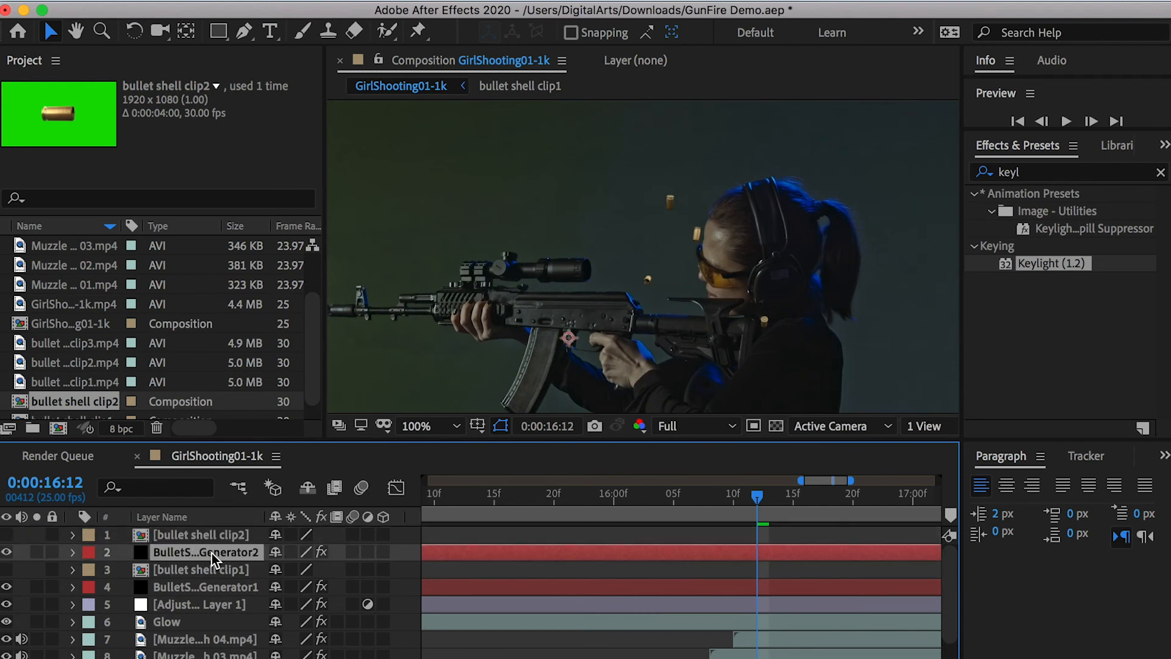
Shift the Birth Rate keyframes of BulletShell Generator2 so that they start at 0:00:16:05.
key("e")
left_click(190, 571)
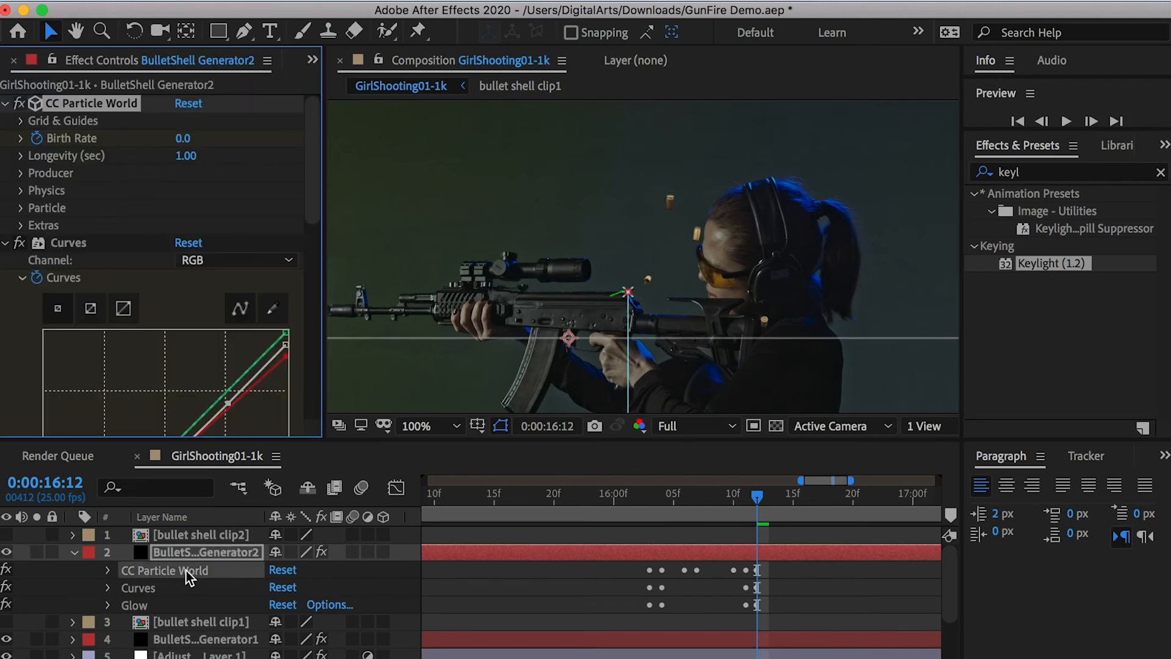
left_click(108, 571)
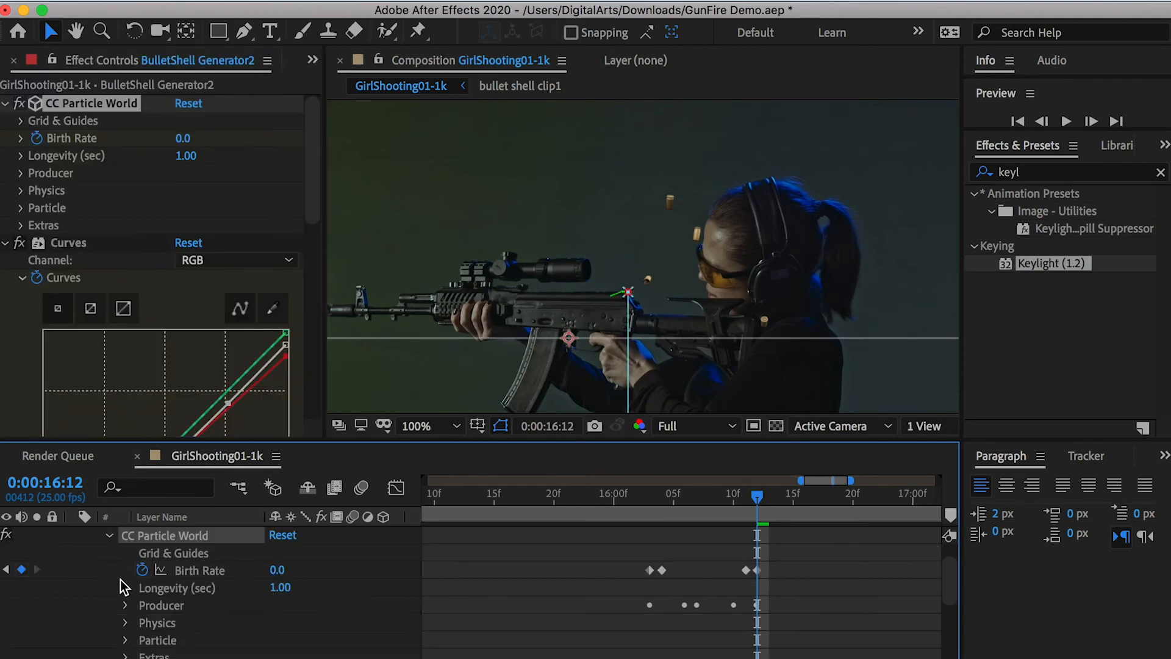
left_click(671, 499)
left_click_drag(785, 562, 668, 572)
left_click(712, 568)
Set the particle Texture Layer of BulletShell Generator2 to bullet shell clip2 and preview the shells around 0:00:16:09.
left_click(24, 210)
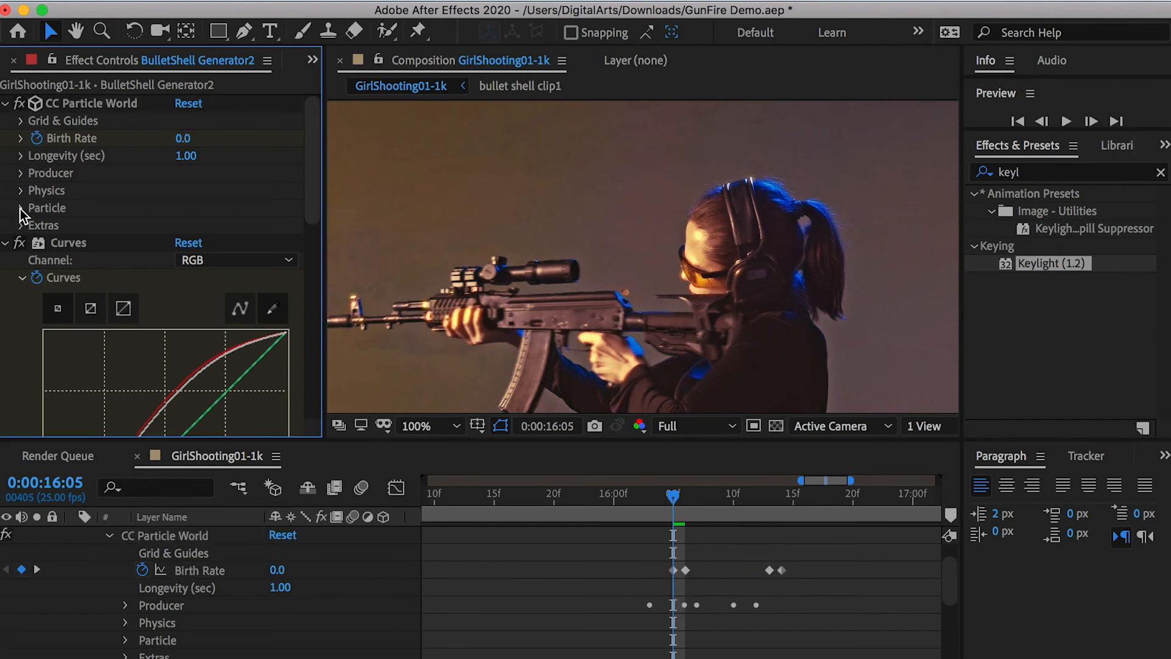
left_click(20, 208)
scroll(42, 217, "down", 2)
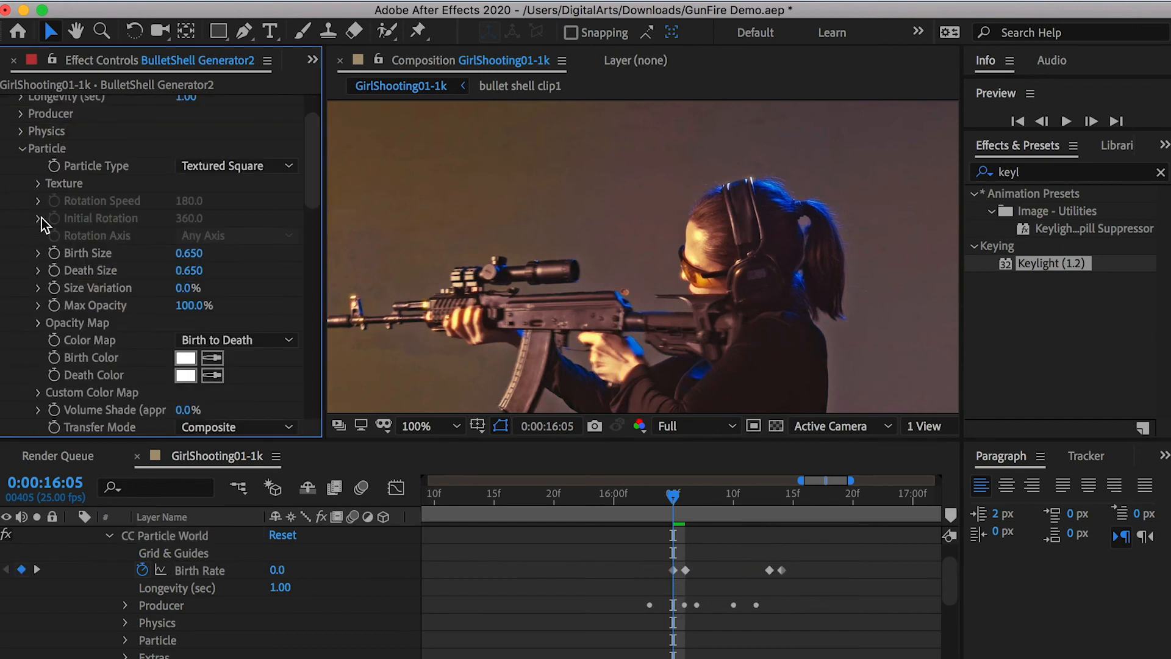
left_click(38, 182)
left_click(217, 200)
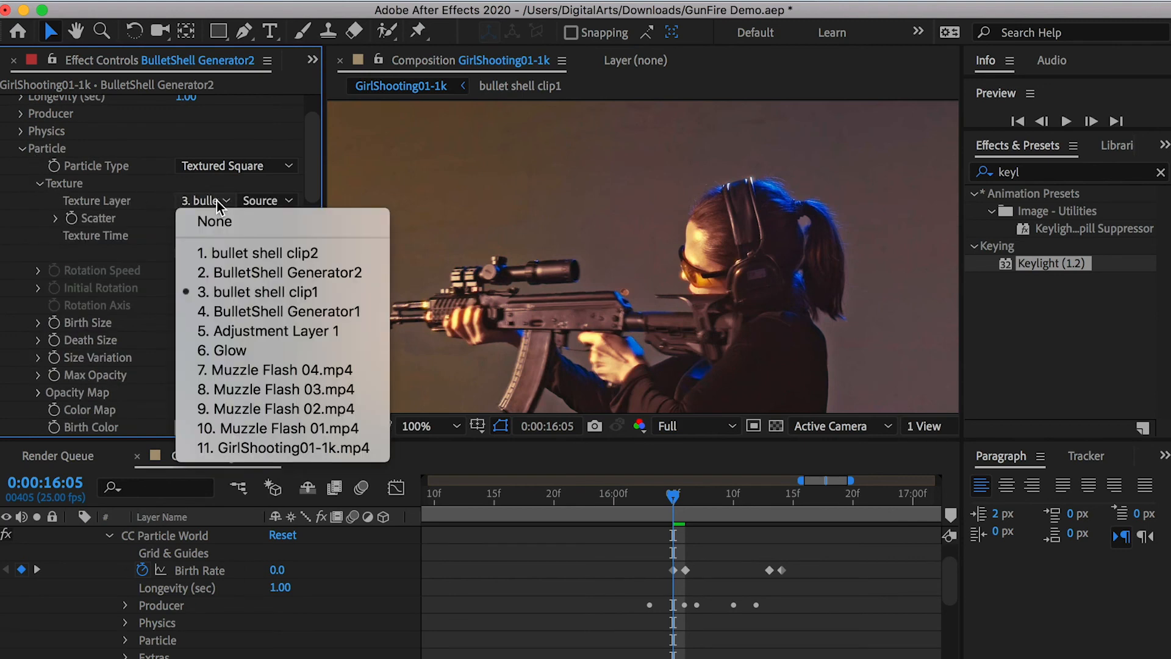
left_click(261, 253)
scroll(207, 517, "up", 2)
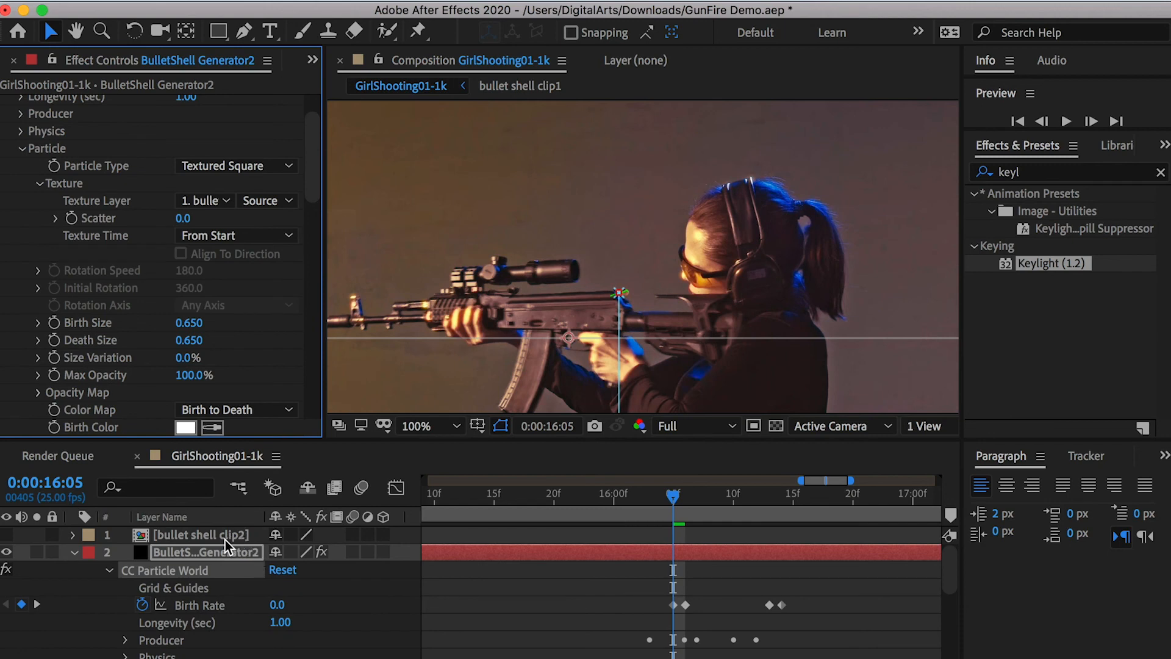
left_click_drag(683, 493, 726, 496)
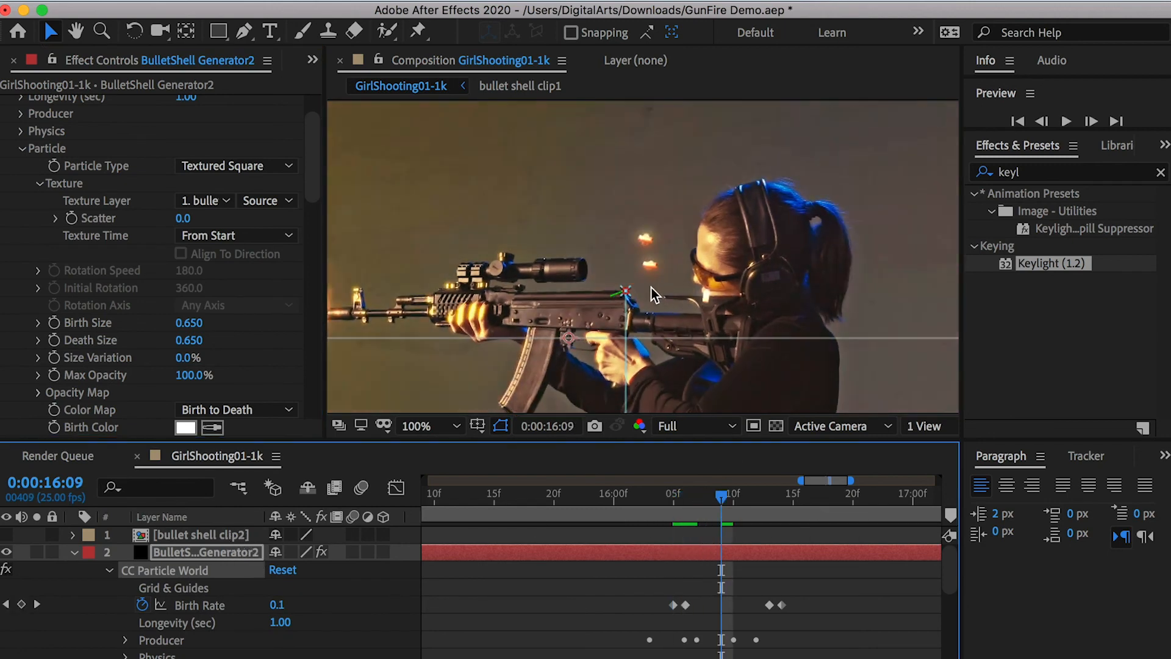
Set the Direction Axis of BulletShell Generator2 to X 0.150 and Y -0.820.
left_click_drag(720, 495, 720, 492)
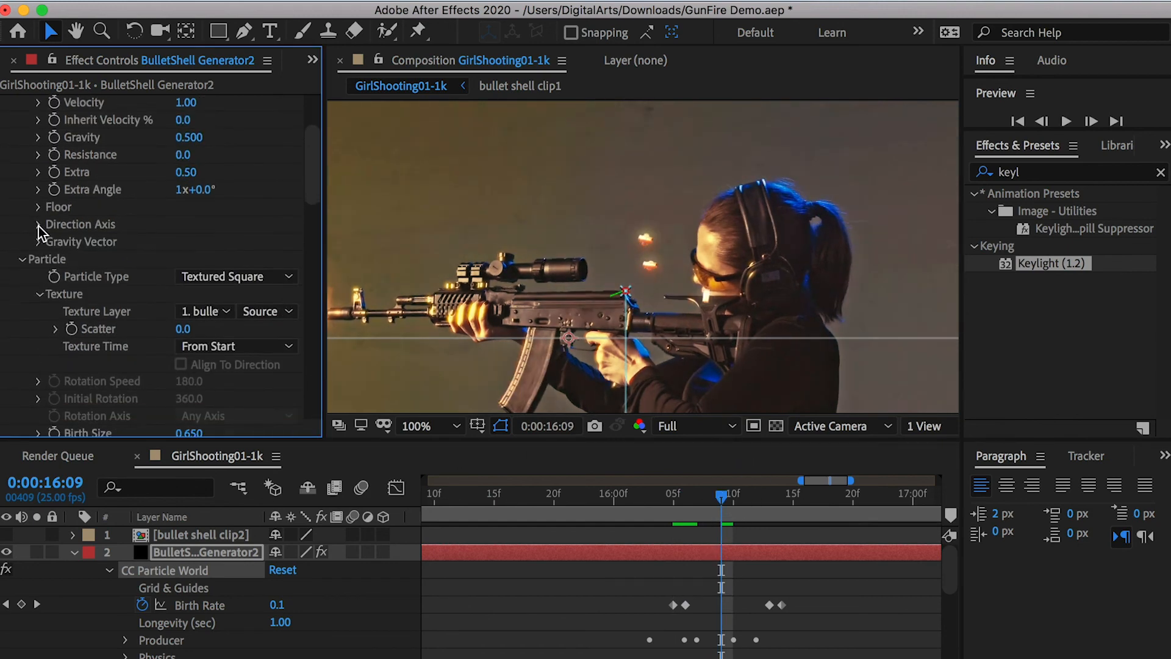
left_click(38, 225)
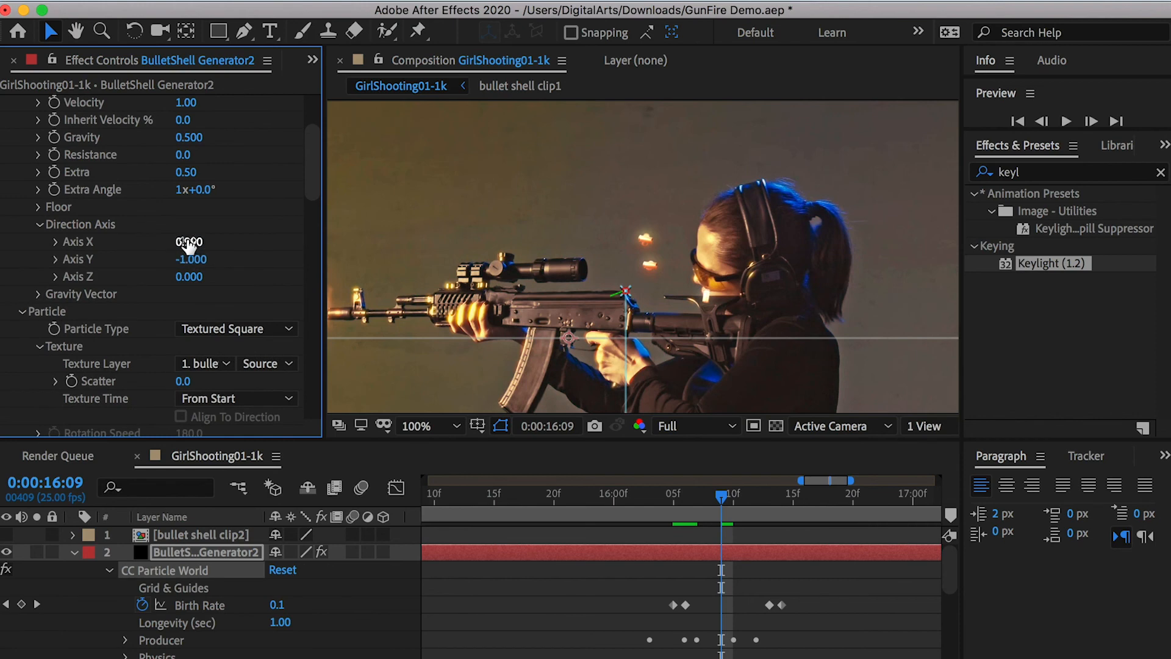
left_click_drag(190, 244, 119, 236)
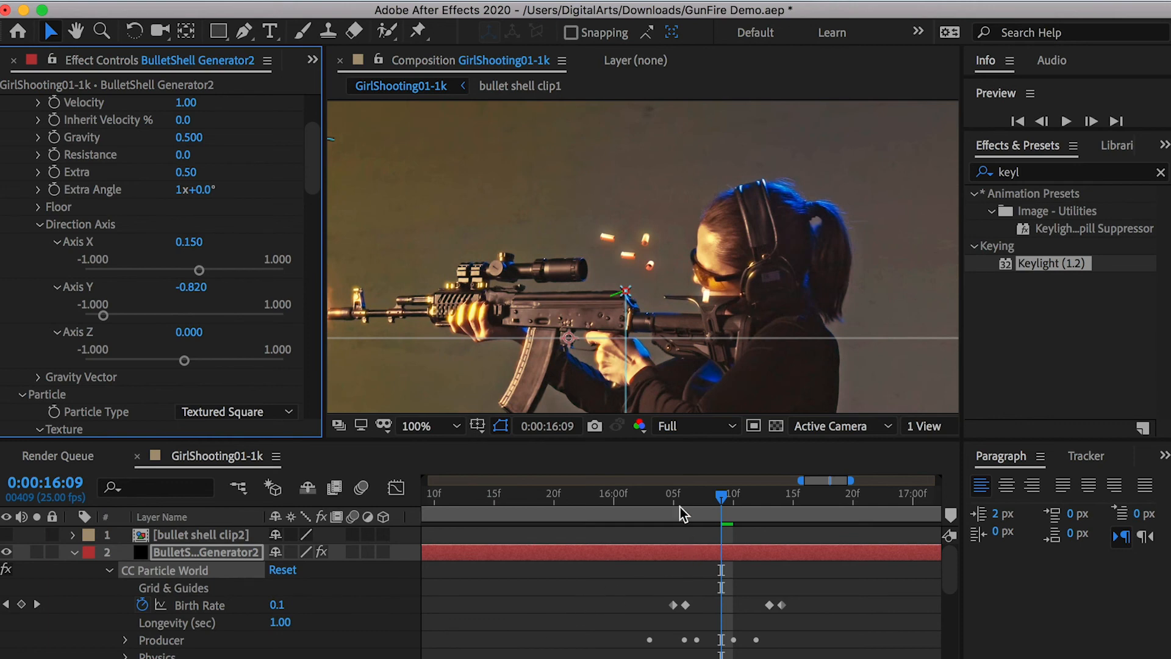
Lower the Birth Rate of BulletShell Generator2 to 0.03 at its 0:00:16:06 and 0:00:16:13 keyframes.
left_click_drag(689, 495, 686, 495)
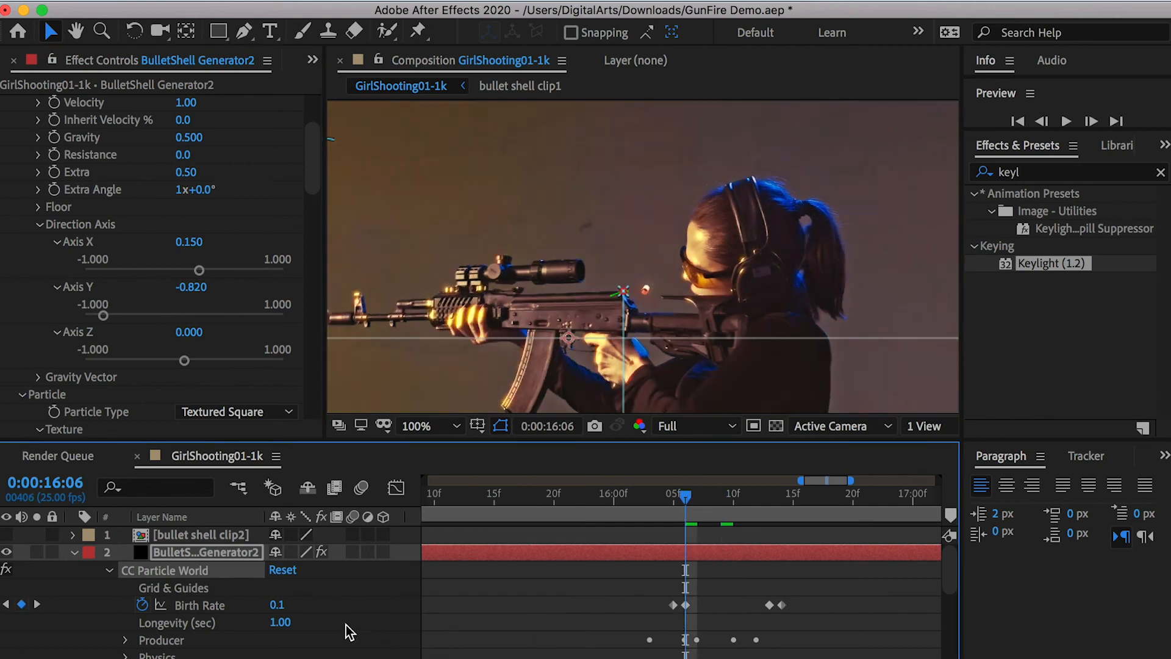
left_click(278, 606)
left_click(295, 604)
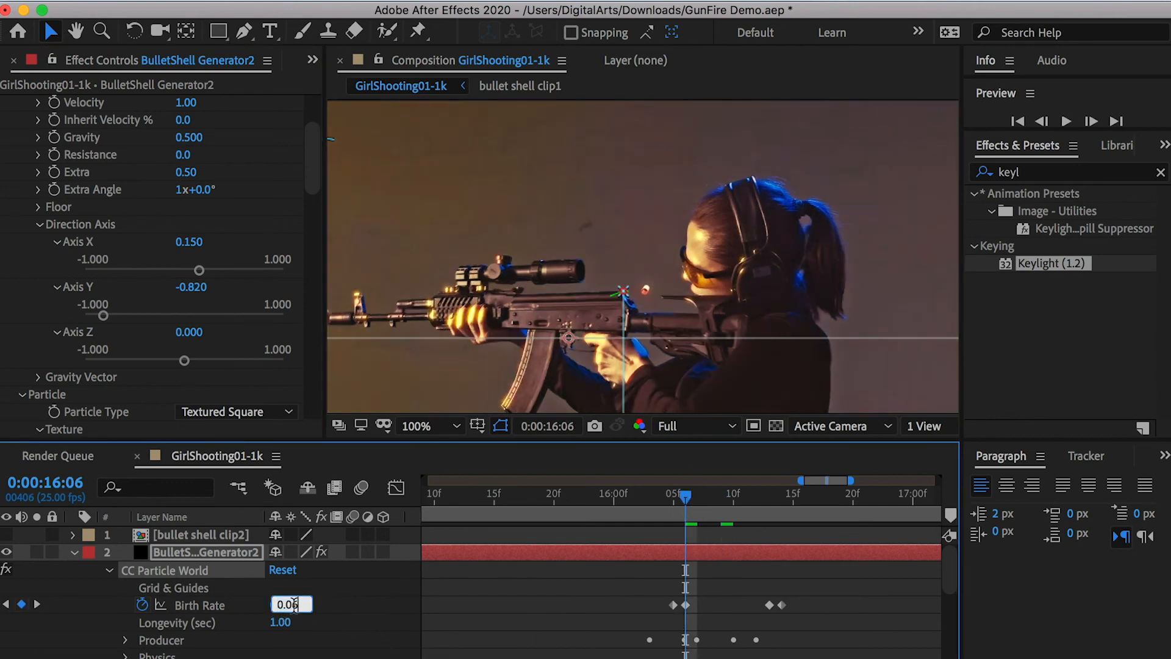
type("3")
key("Return")
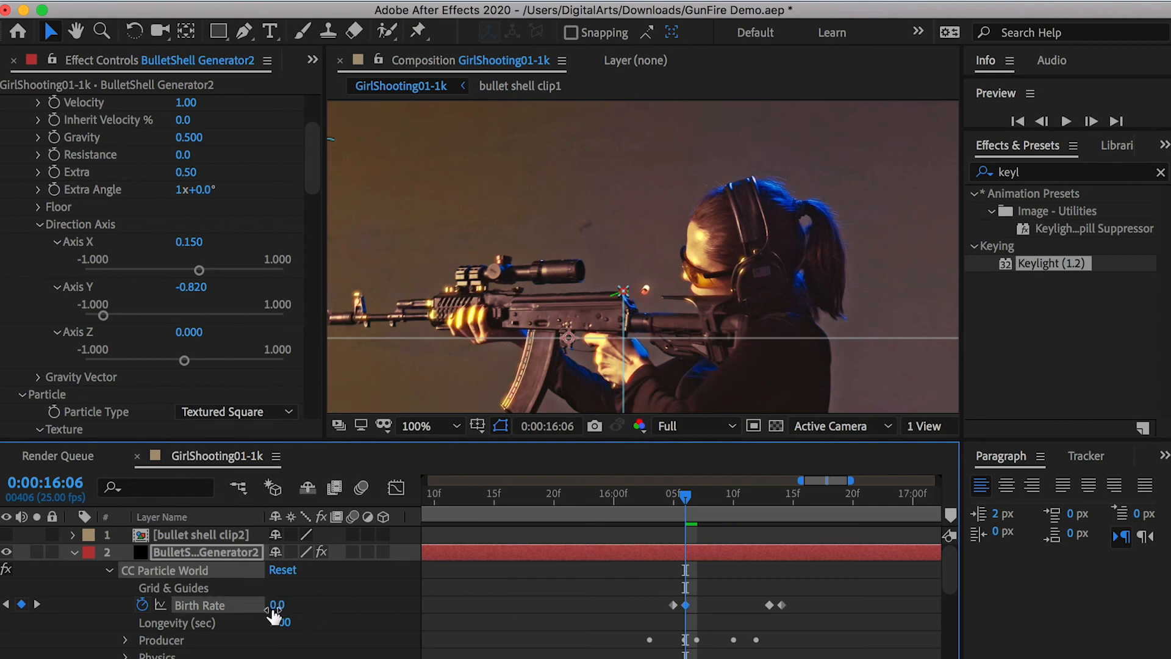
left_click(37, 603)
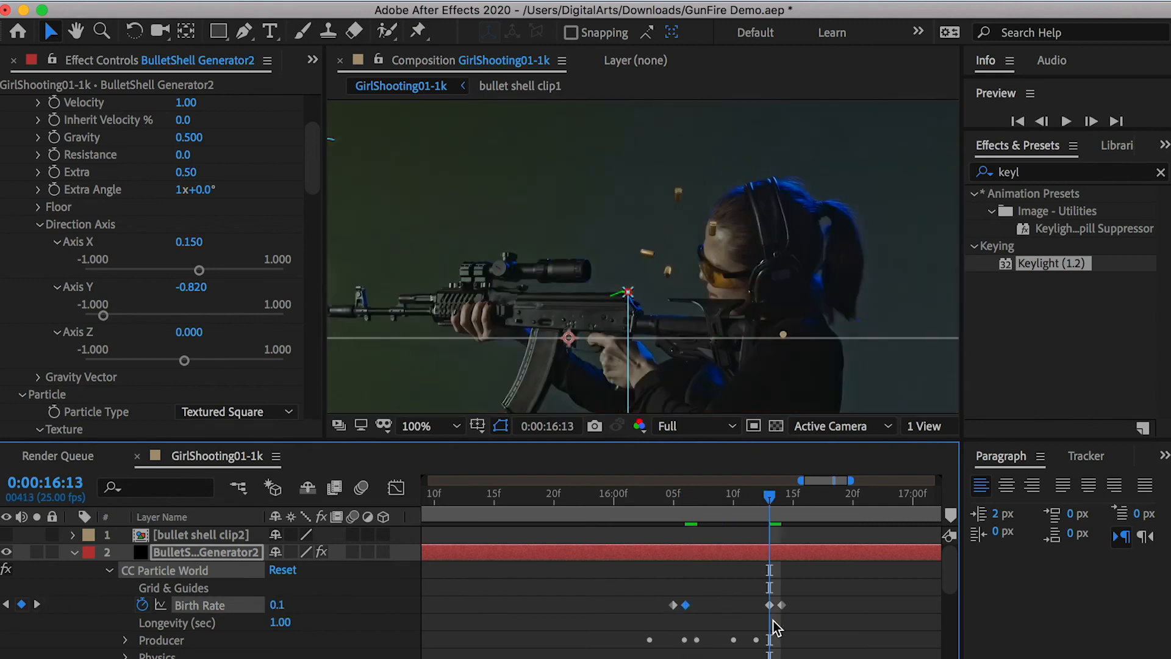
left_click(295, 604)
type("0.06")
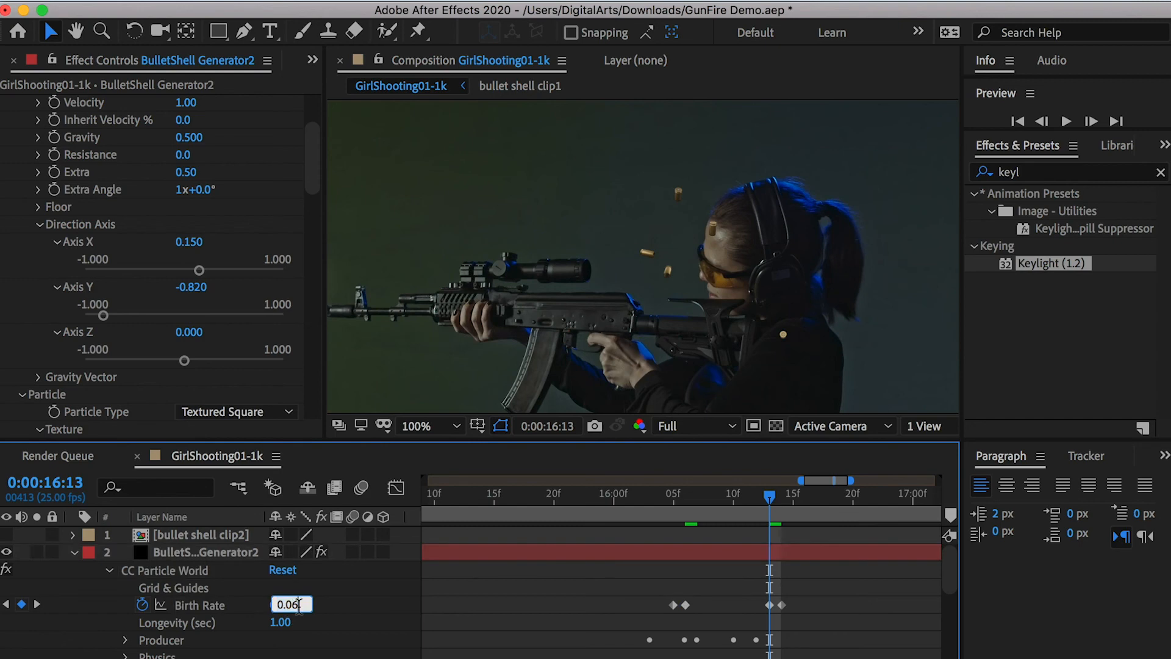
key("Return")
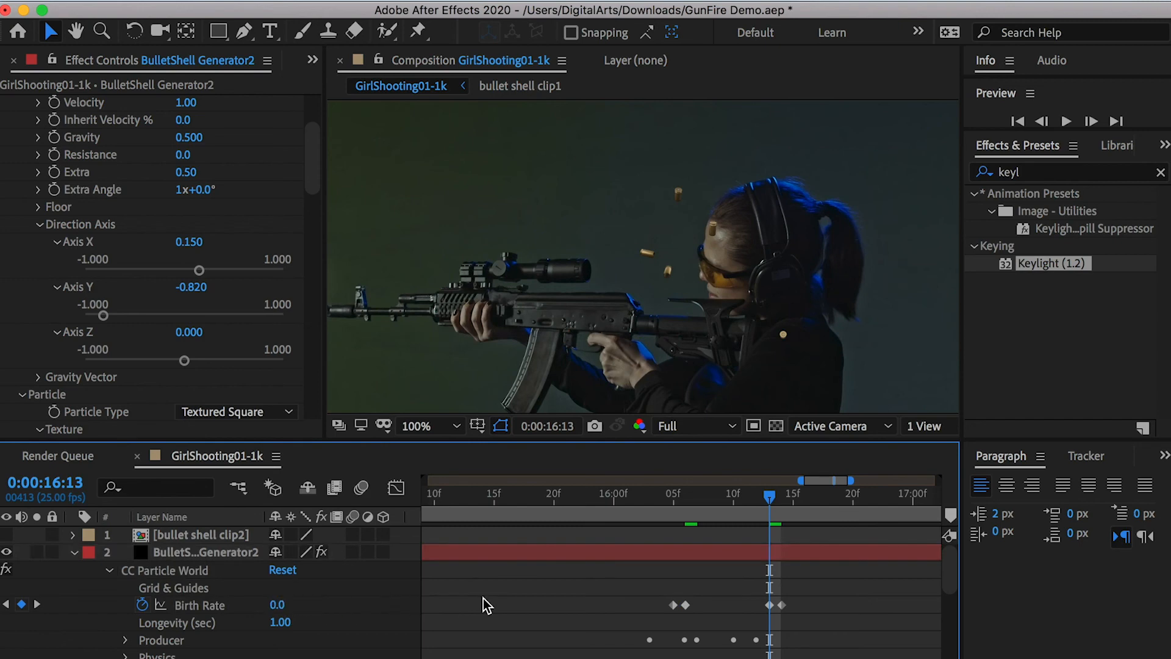
Lower the Birth Rate of BulletShell Generator1 at its 0:00:16:04 and 0:00:16:11 keyframes, as on BulletShell Generator2.
scroll(126, 593, "down", 5)
left_click(190, 607)
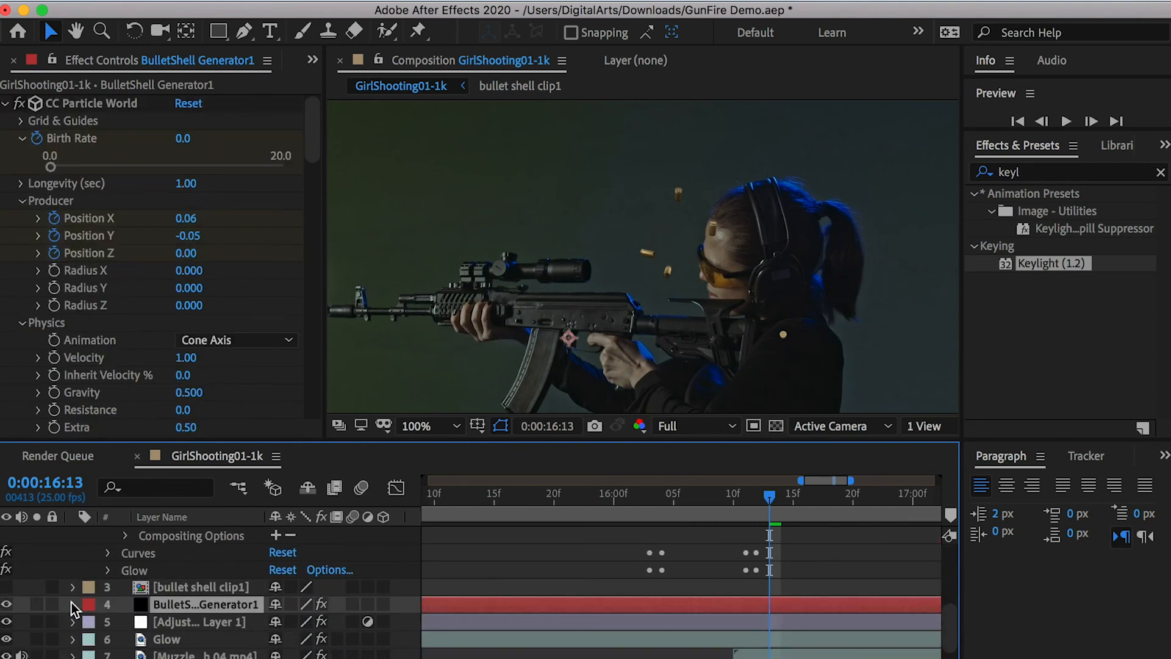
left_click(72, 604)
left_click(664, 493)
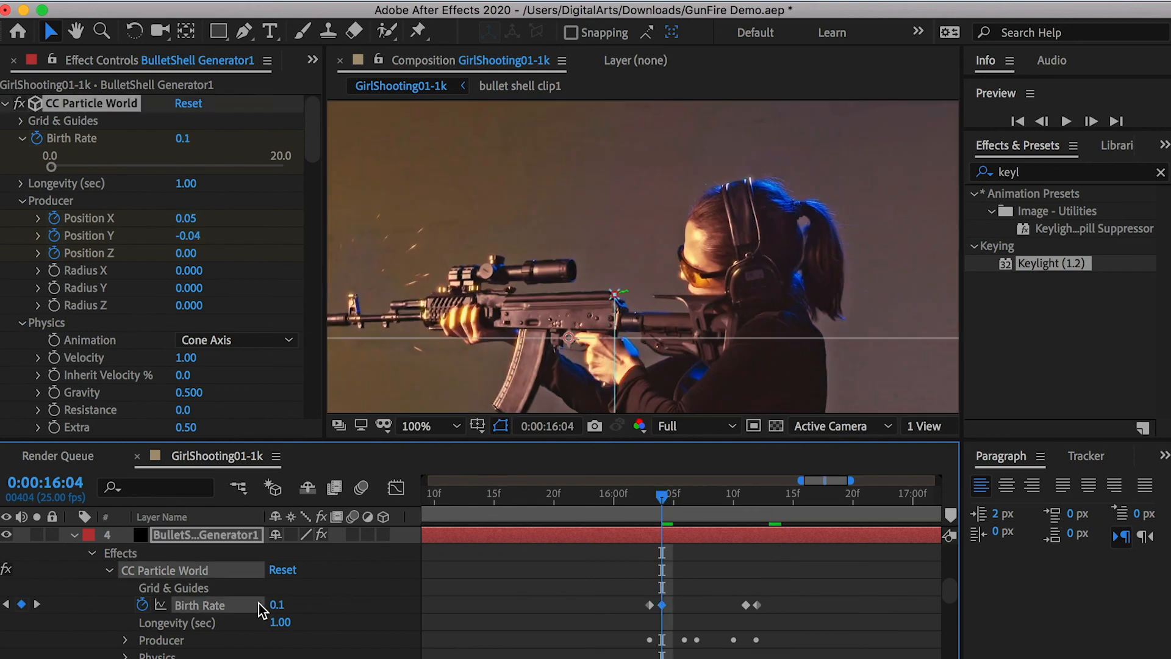
left_click(277, 605)
left_click(496, 589)
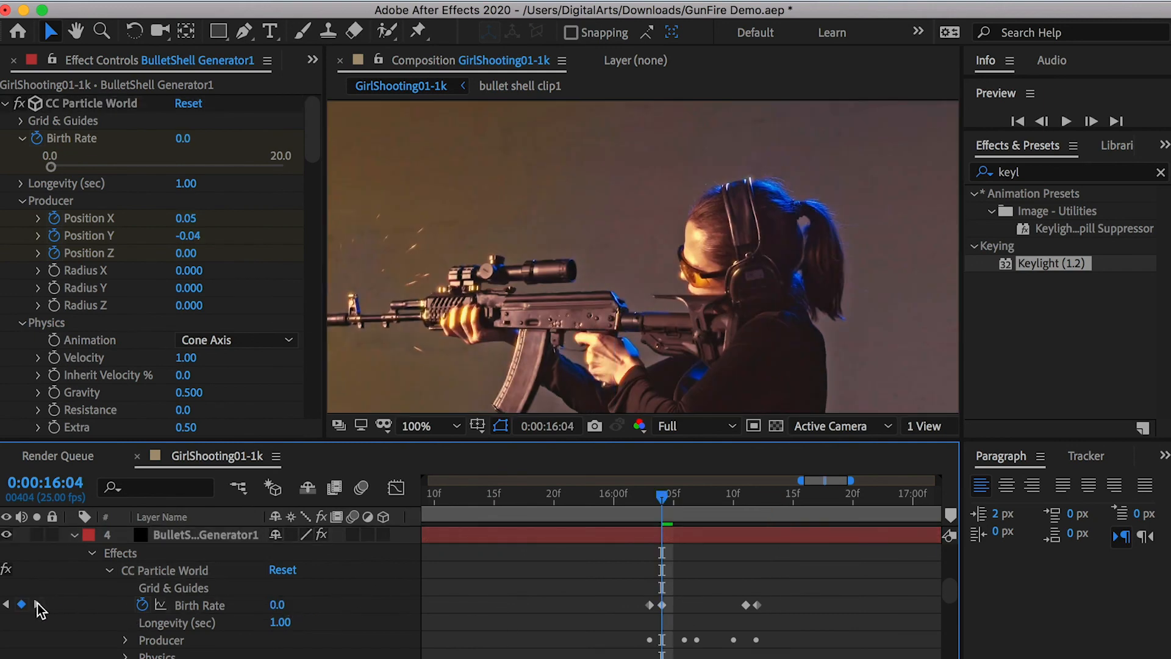
left_click(37, 604)
left_click(286, 605)
left_click(294, 605)
left_click(472, 605)
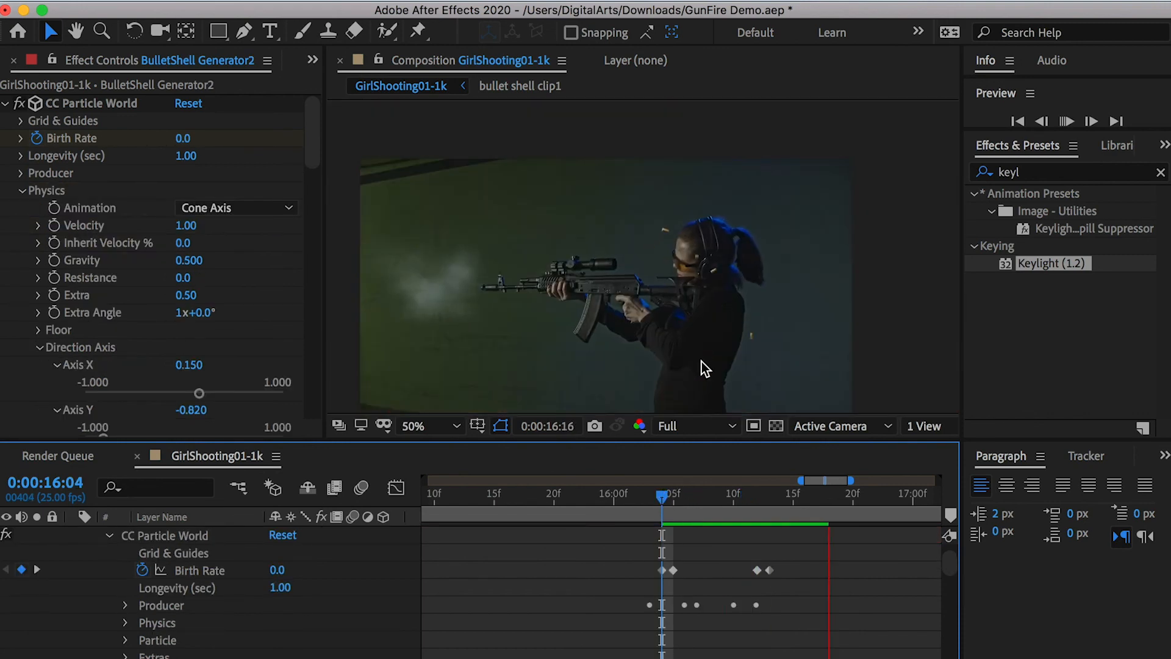
Set the Physics Velocity of BulletShell Generator2 to 0.60 and scrub around 0:00:16:05 to check the shells.
key("space")
left_click(708, 493)
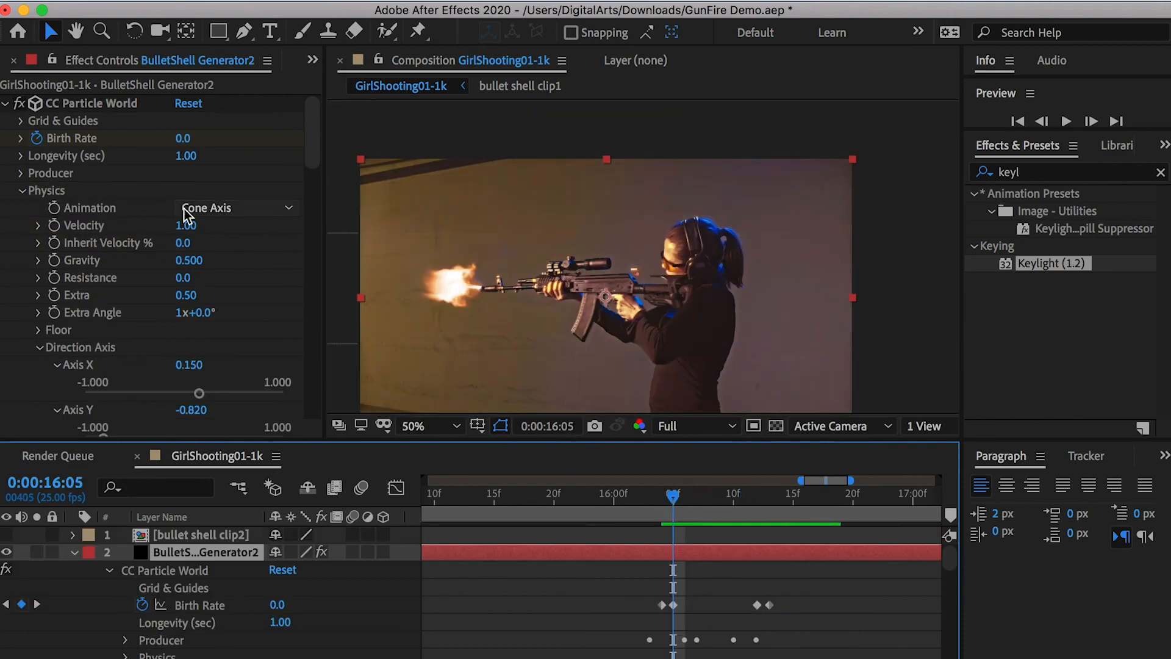
left_click(185, 225)
type("0.6")
key("Return")
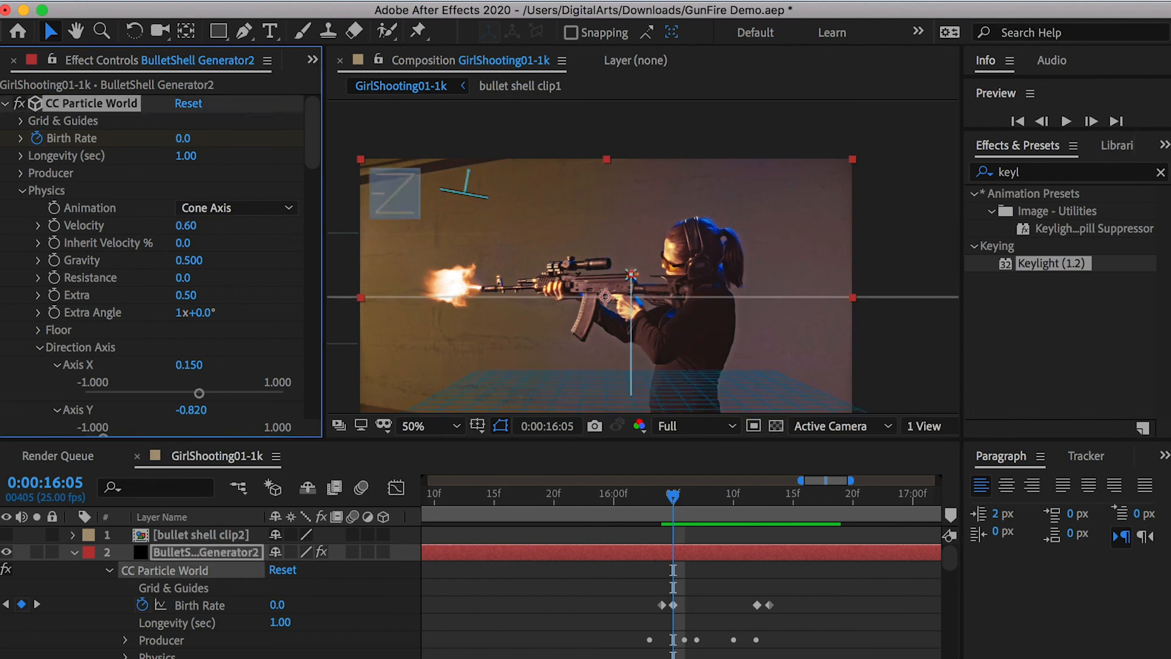
left_click_drag(686, 498, 647, 497)
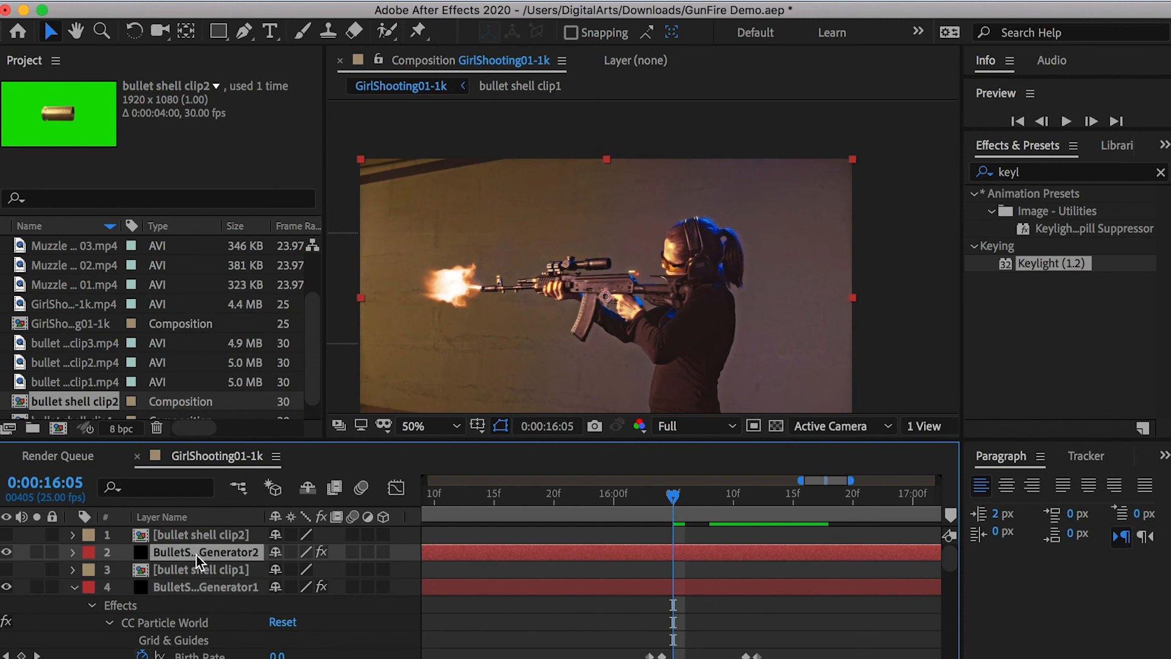
Duplicate BulletShell Generator2 above bullet shell clip2, and key out the green with Keylight in a new composition made from bullet shell clip3.mp4.
left_click_drag(196, 556, 195, 533)
left_click_drag(78, 343, 58, 425)
left_click_drag(1011, 264, 213, 534)
left_click(212, 232)
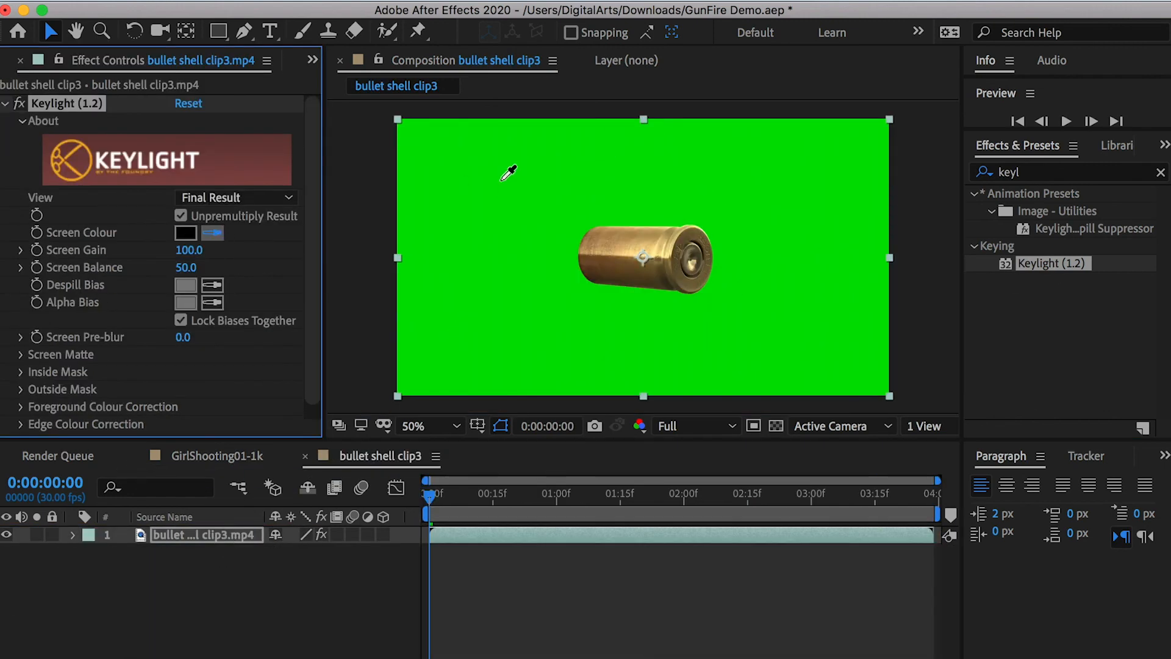
left_click(508, 172)
left_click(20, 60)
left_click(305, 456)
Add the bullet shell clip3 composition above BulletShell Generator3 and set it as that generator's particle Texture Layer.
left_click_drag(75, 383, 196, 534)
left_click(703, 552)
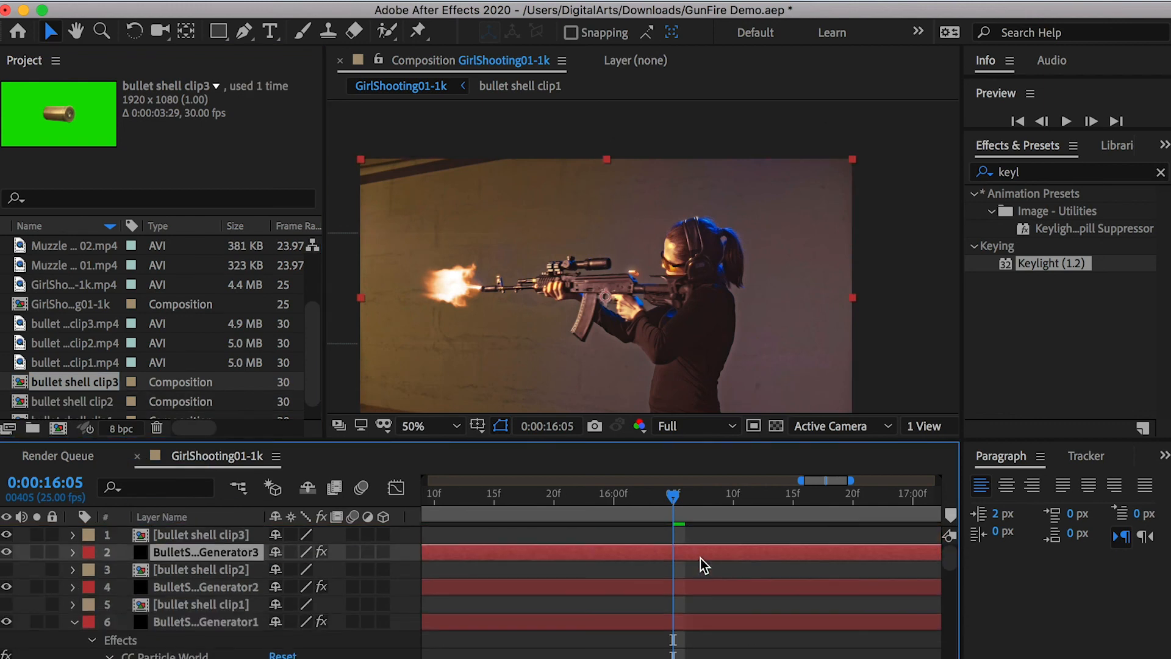
key("e")
double_click(132, 569)
left_click(20, 208)
scroll(39, 214, "down", 2)
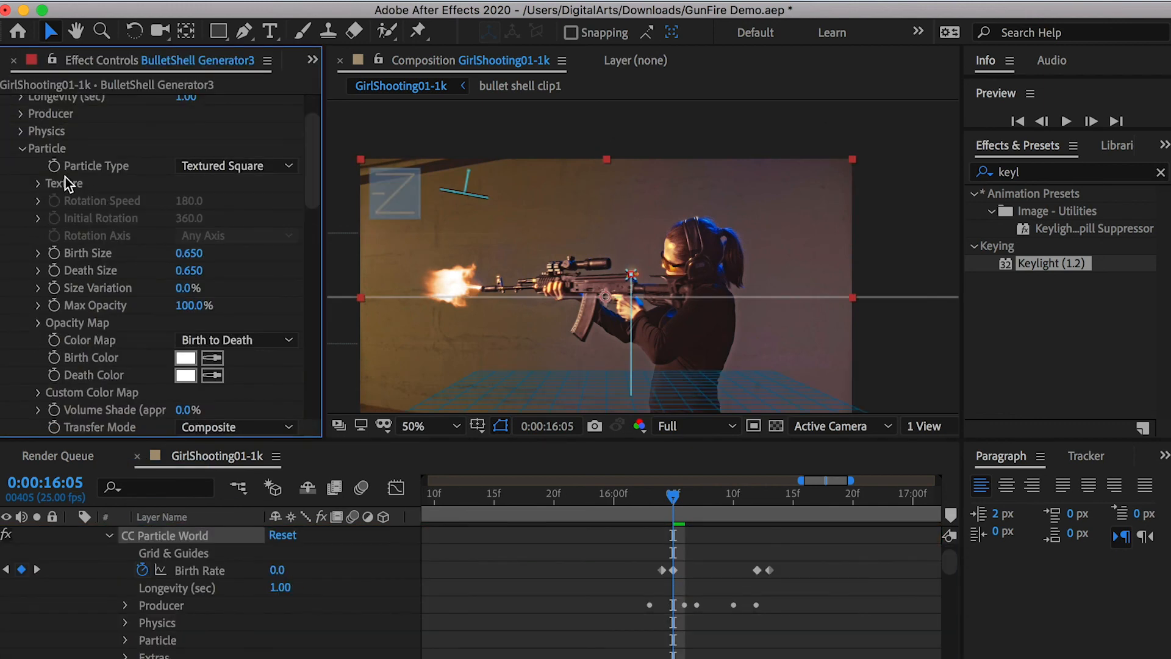
left_click(39, 184)
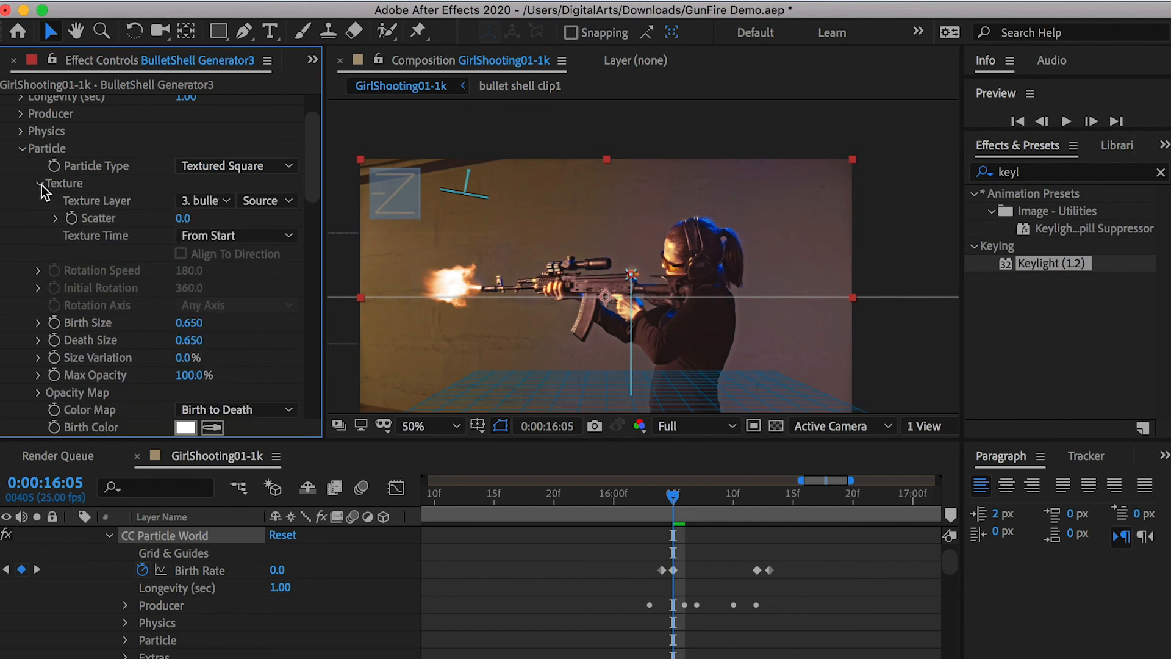
left_click(204, 201)
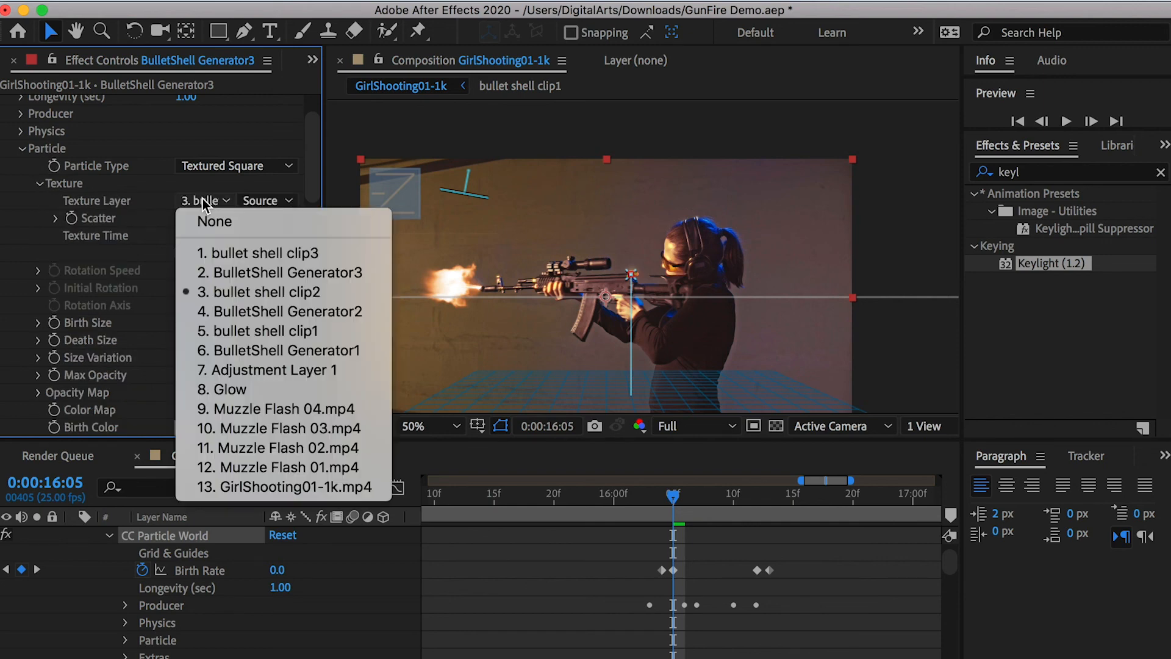
left_click(316, 254)
Shift the Birth Rate keyframes of BulletShell Generator3 so that they start at 0:00:16:05, and scrub through the shells.
left_click_drag(787, 569, 681, 578)
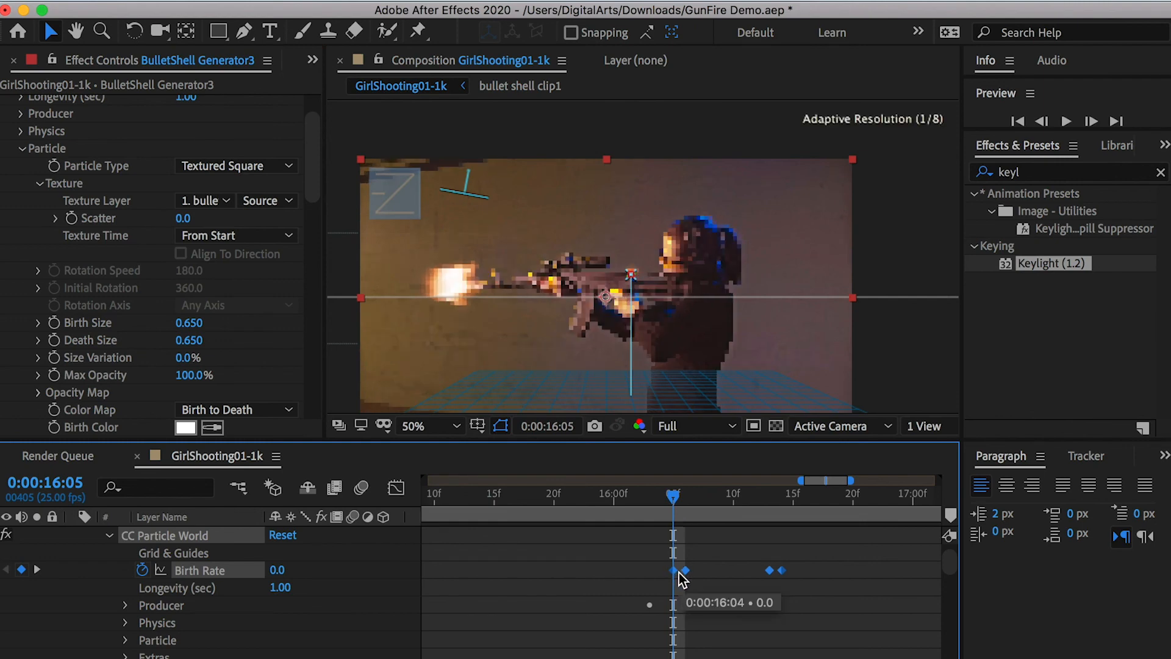
left_click_drag(674, 495, 758, 497)
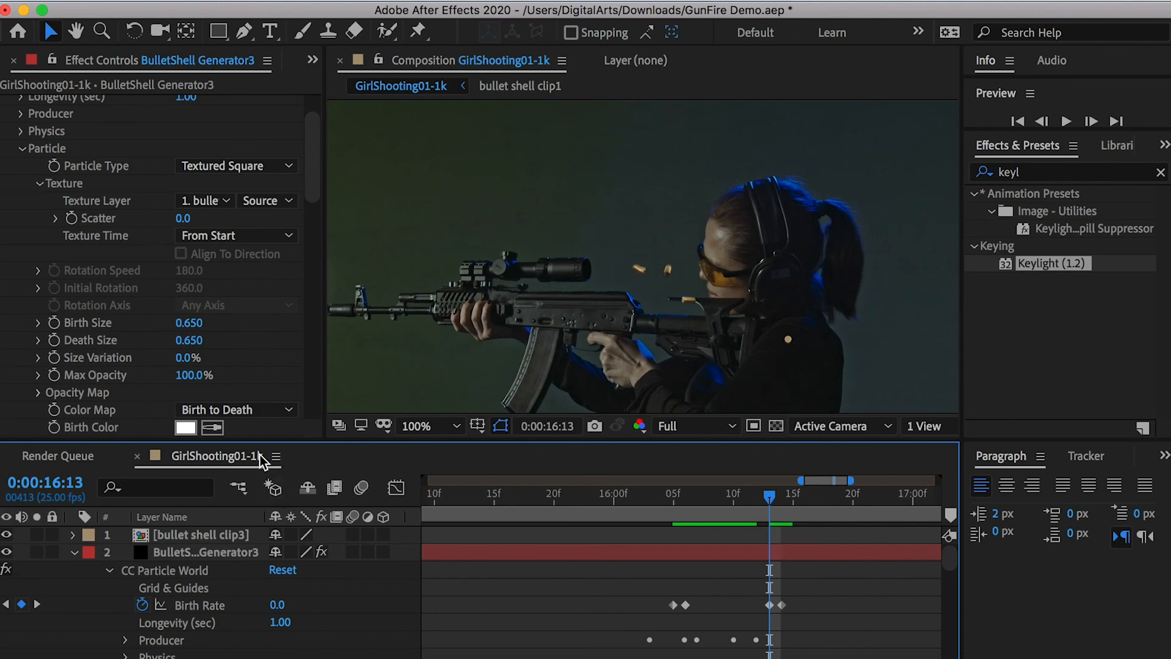
Set the Direction Axis of BulletShell Generator3 to X 1.000 and Y 0.830, and play back the shells from about 0:00:16:05.
left_click(22, 131)
left_click(39, 287)
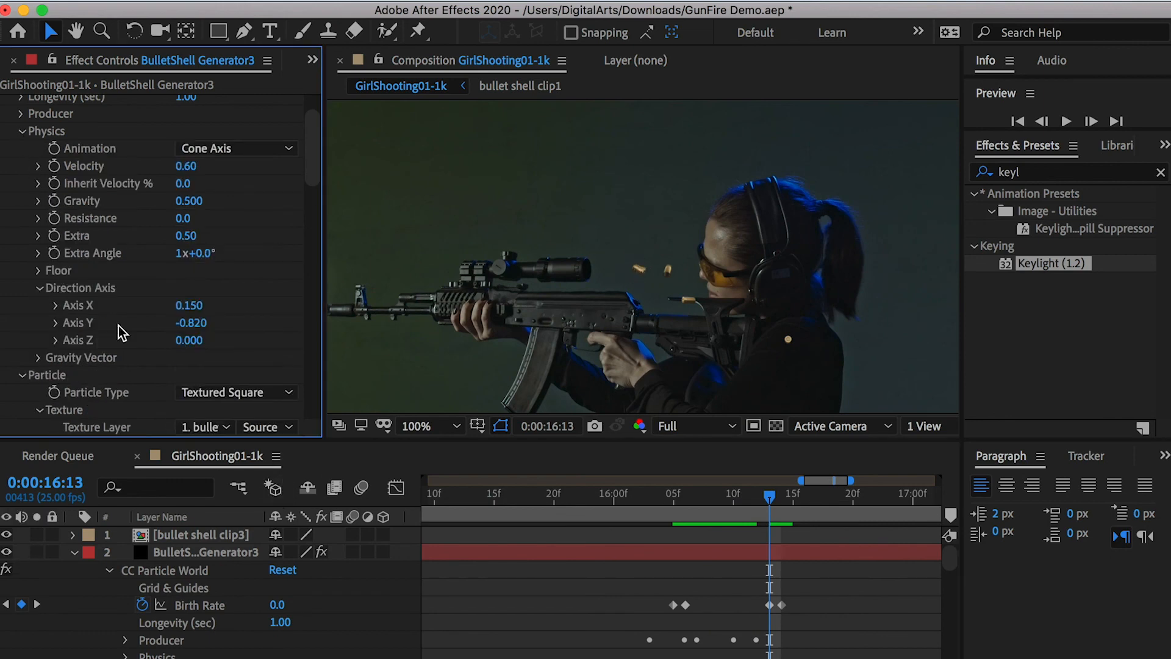
scroll(424, 265, "down", 1)
left_click_drag(186, 307, 380, 358)
left_click(711, 493)
key("space")
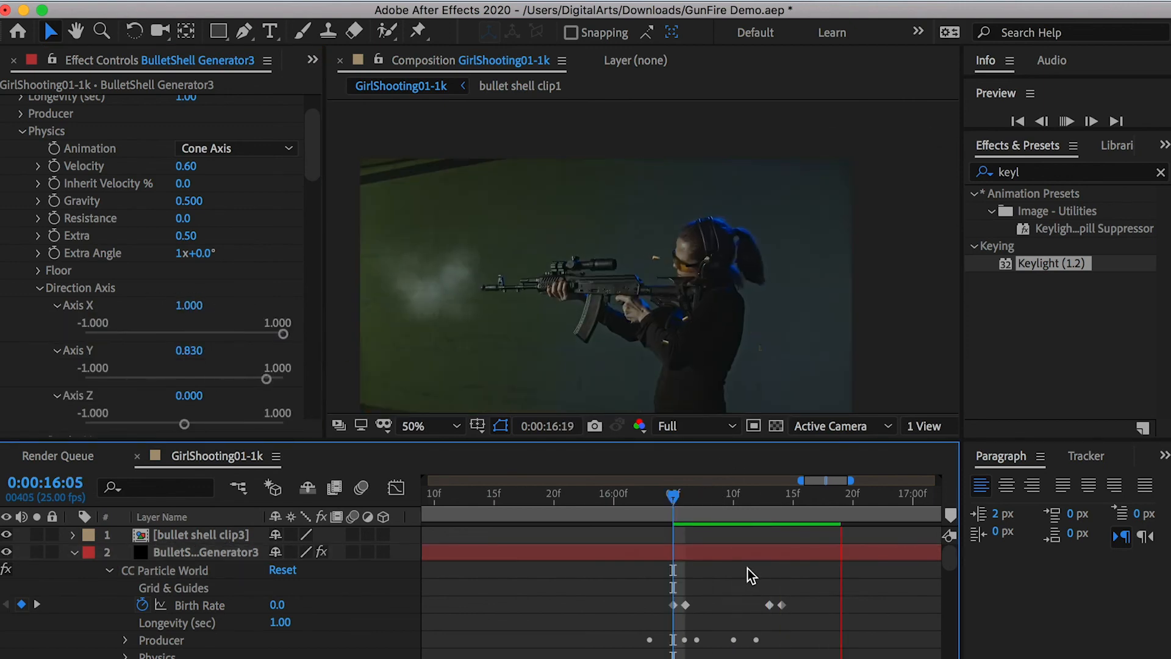
left_click(668, 499)
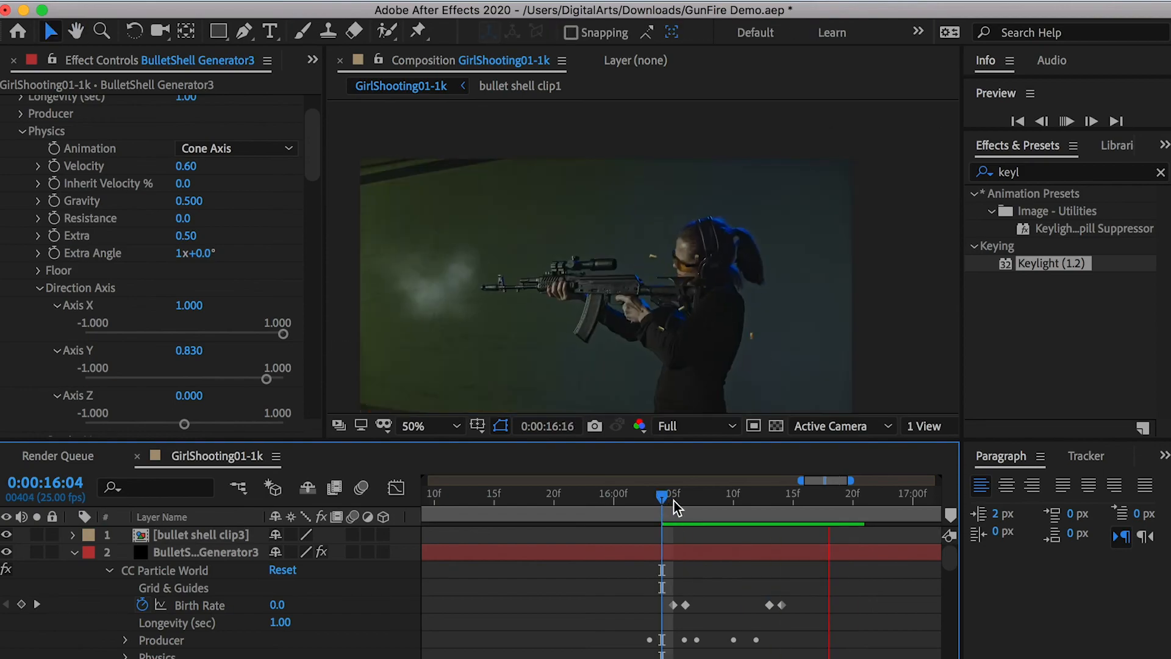